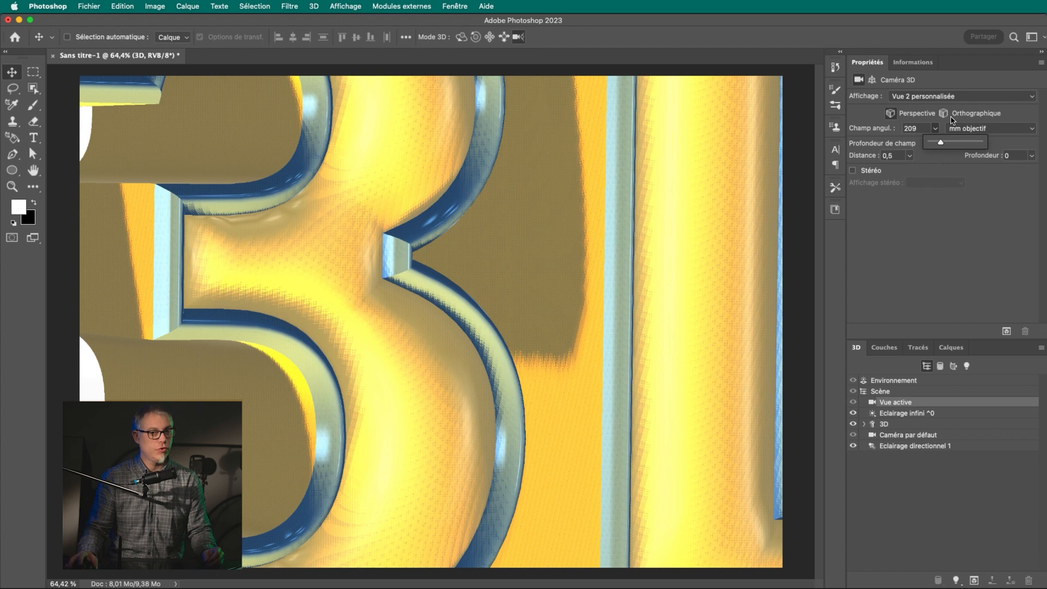
Set the active camera's field of view to a 50 mm lens and review the available preset views.
left_click(936, 131)
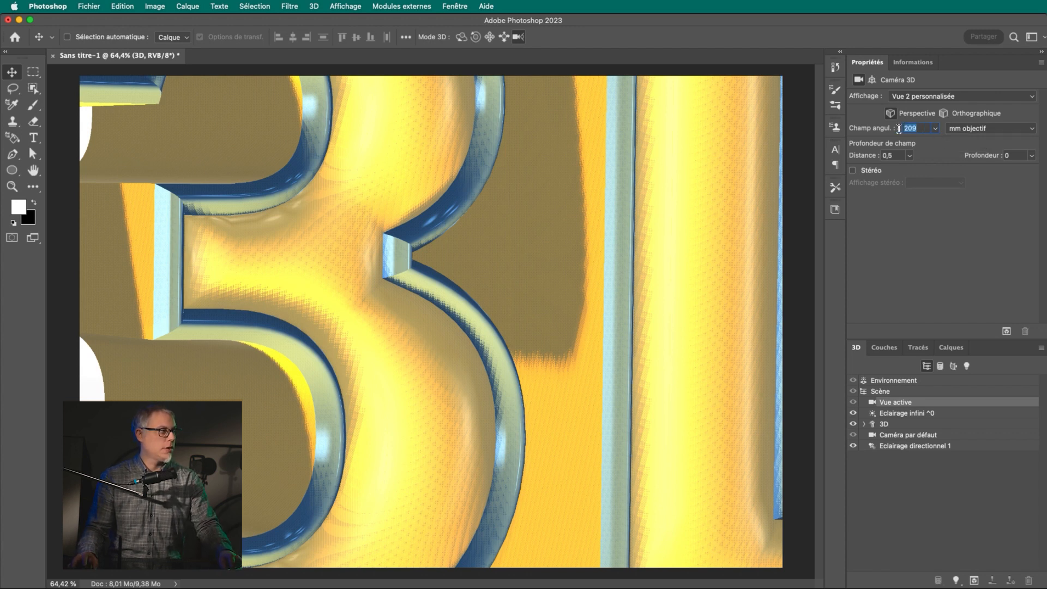
type("50")
key("Return")
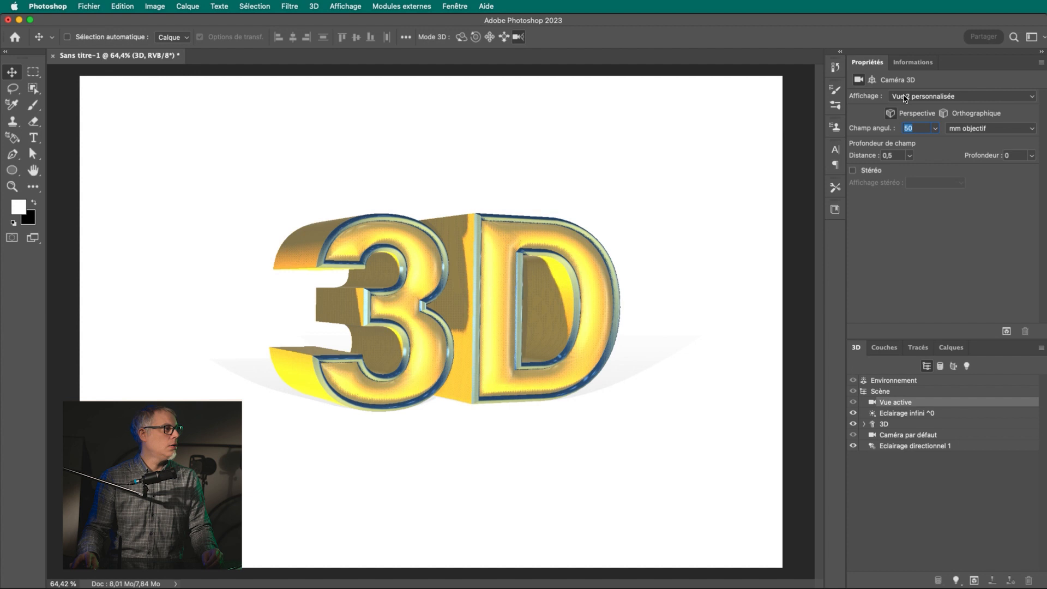
left_click(953, 97)
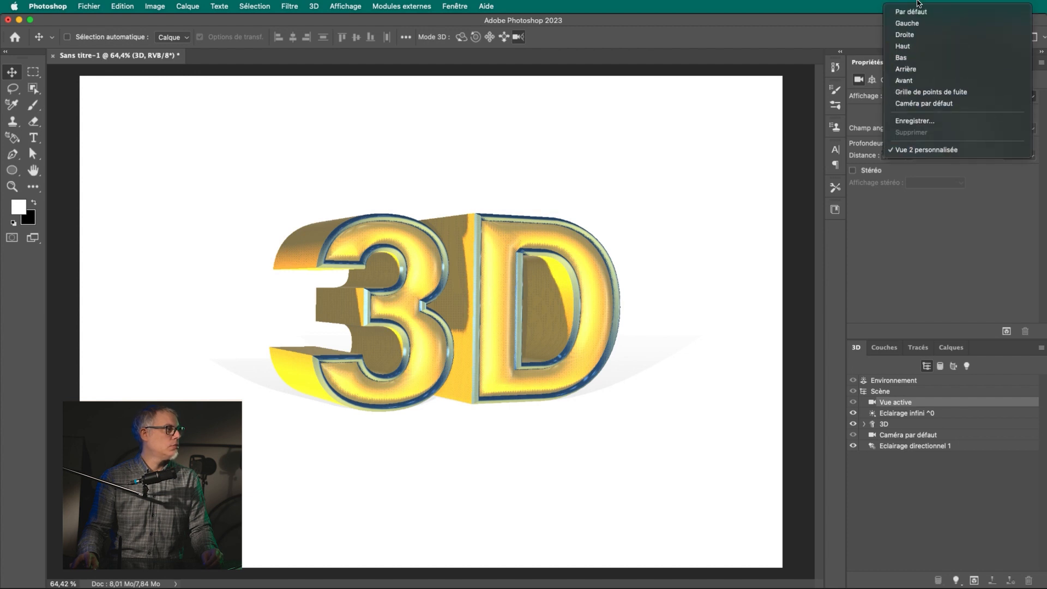
left_click(959, 242)
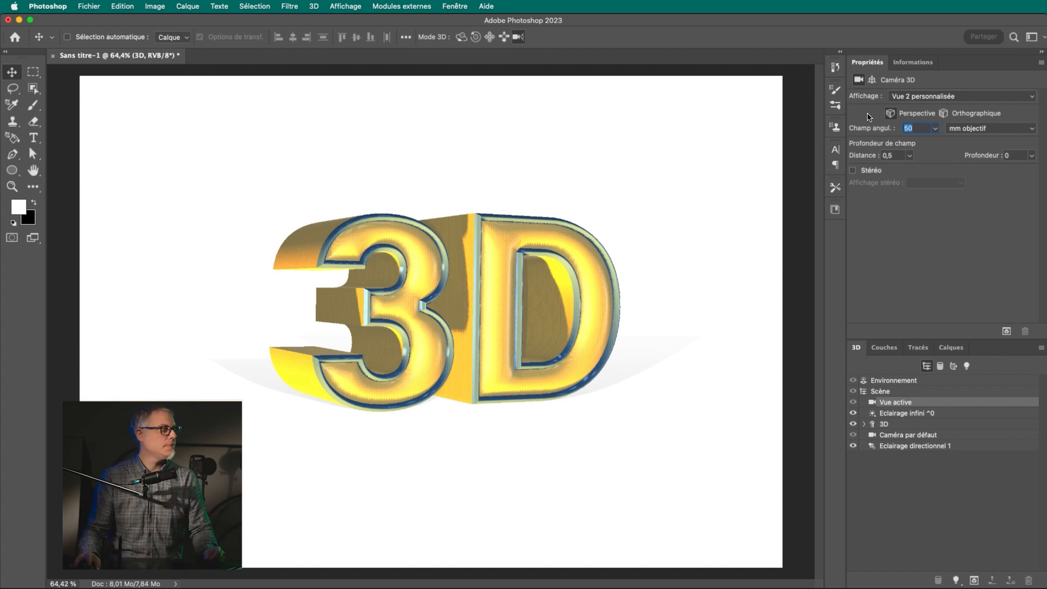
Select the scene's environment, open its IBL texture to examine the light pattern, and close the texture.
left_click(879, 392)
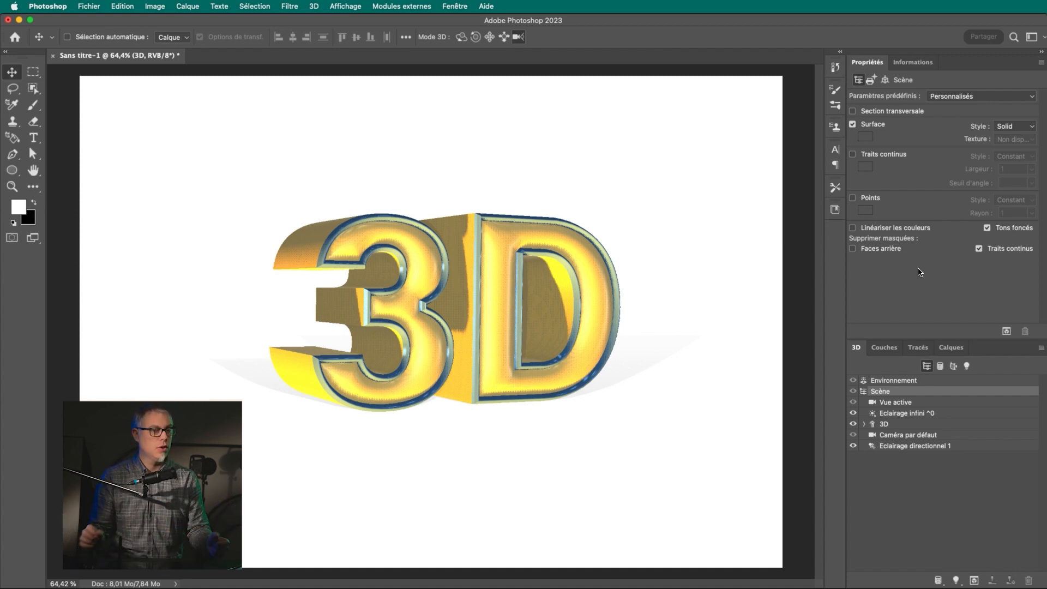
left_click(889, 382)
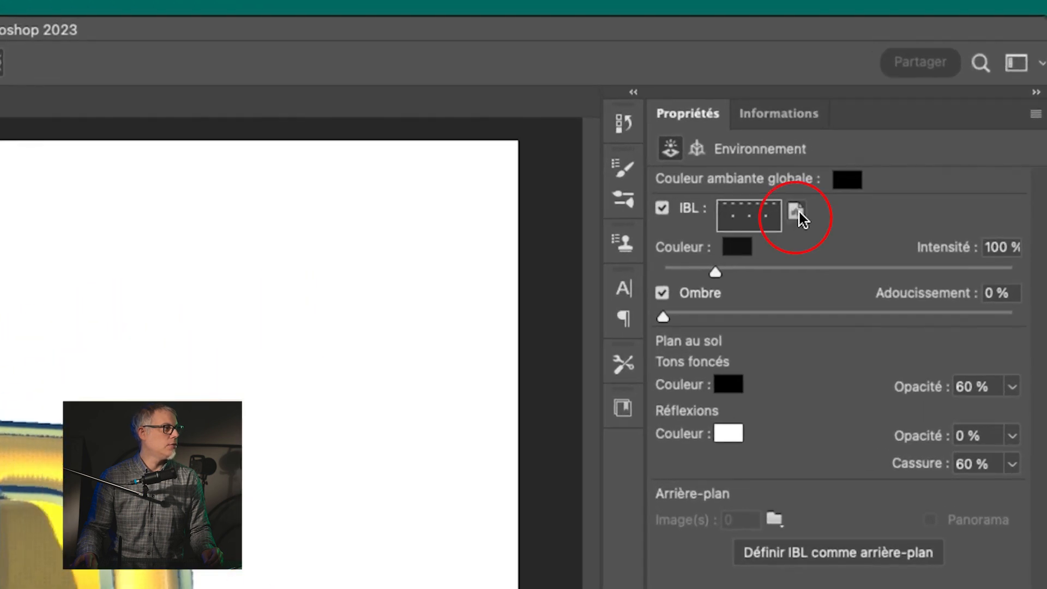
left_click(799, 211)
left_click(798, 212)
left_click(799, 212)
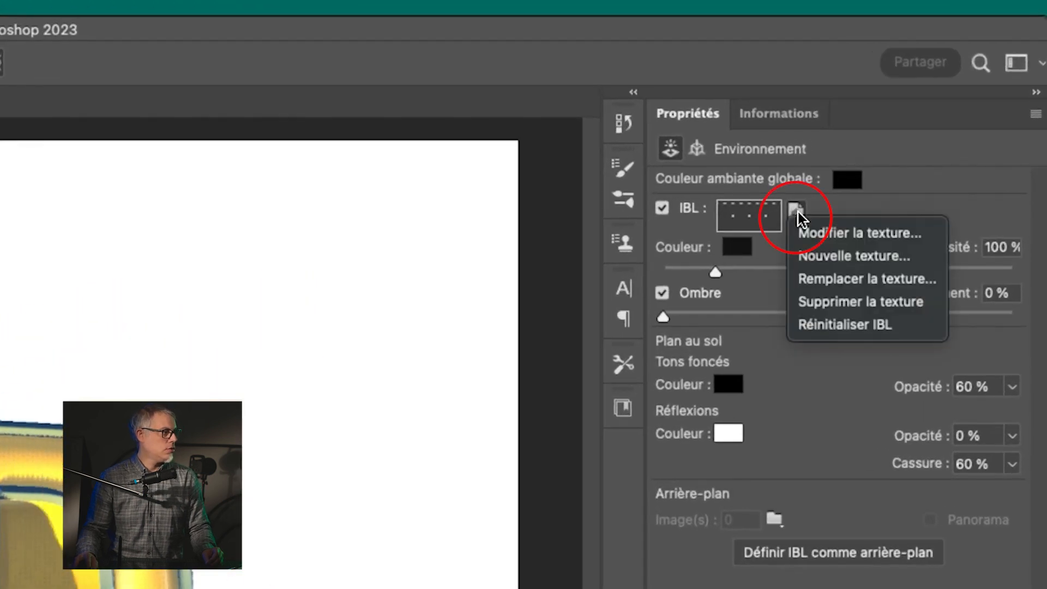
left_click(857, 233)
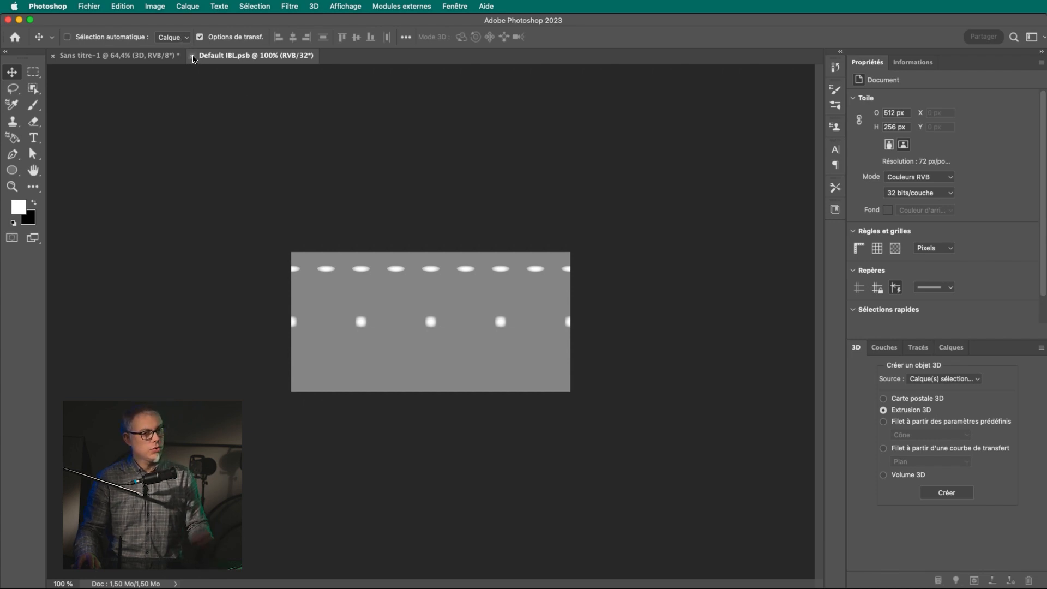
left_click(192, 56)
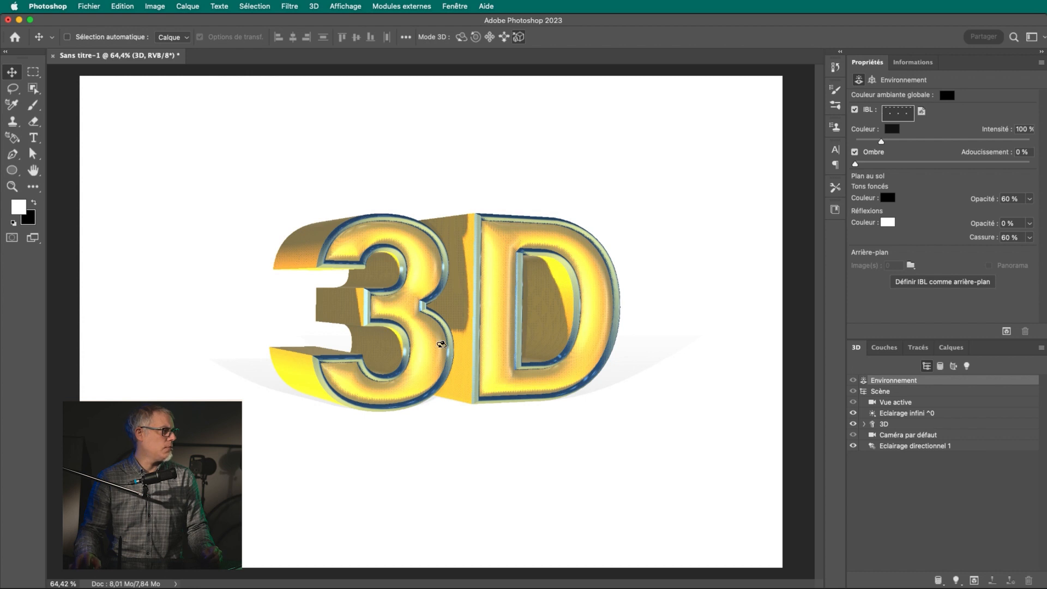
Raise the environment's IBL intensity to 111% and compare the lettering with IBL lighting off and on.
mouse_move(882, 142)
left_mouse_down()
mouse_move(936, 144)
mouse_move(884, 143)
left_mouse_up()
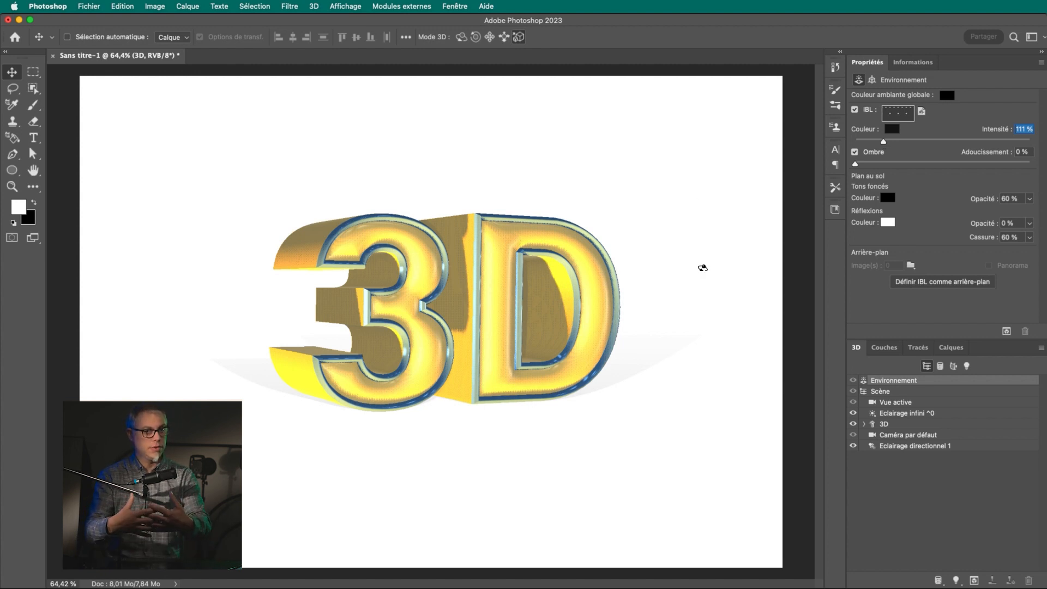
left_click(909, 117)
left_click(855, 110)
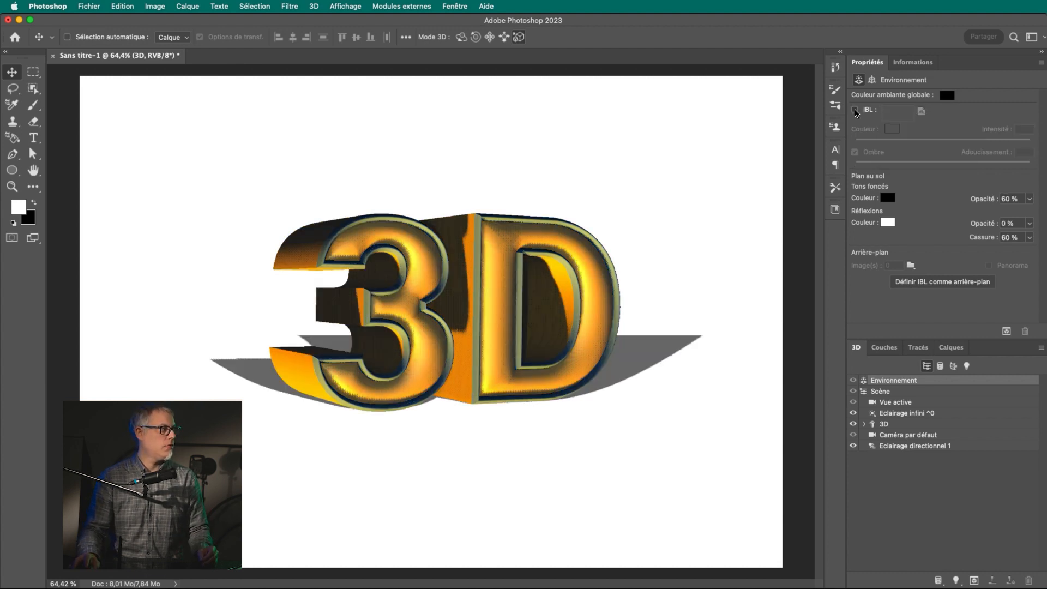
left_click(855, 110)
left_click(855, 110)
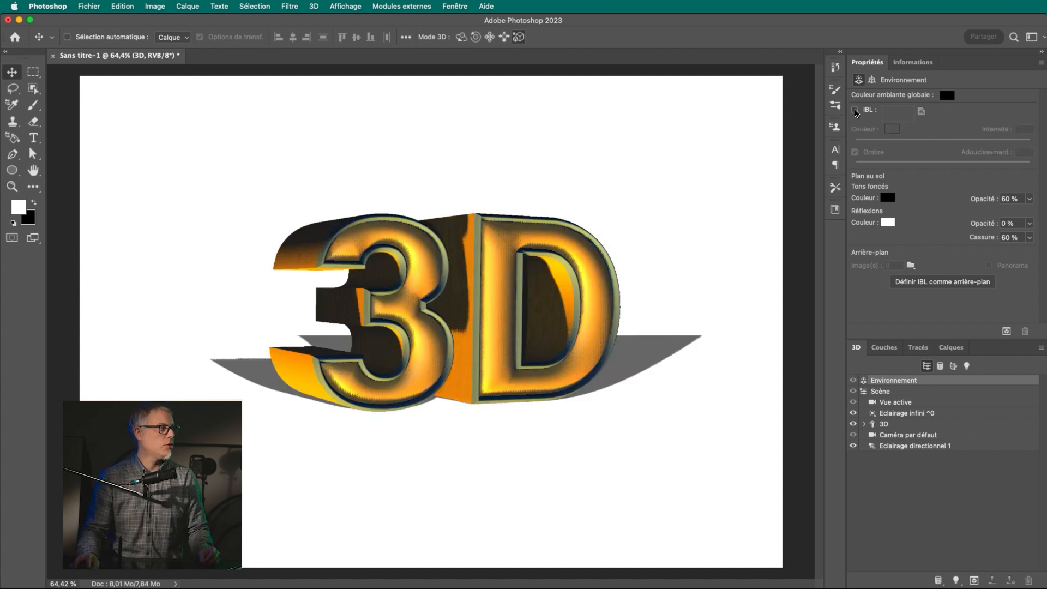
left_click(855, 110)
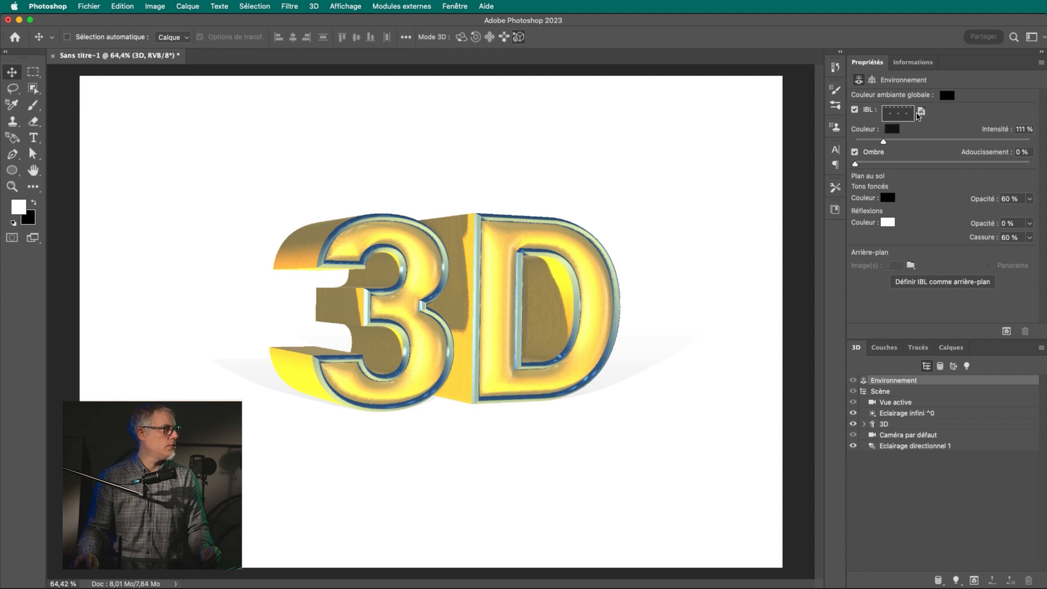
Create a new 2000 x 1400 px document and add the text "texte" near its centre.
left_click(89, 6)
left_click(96, 18)
key("Return")
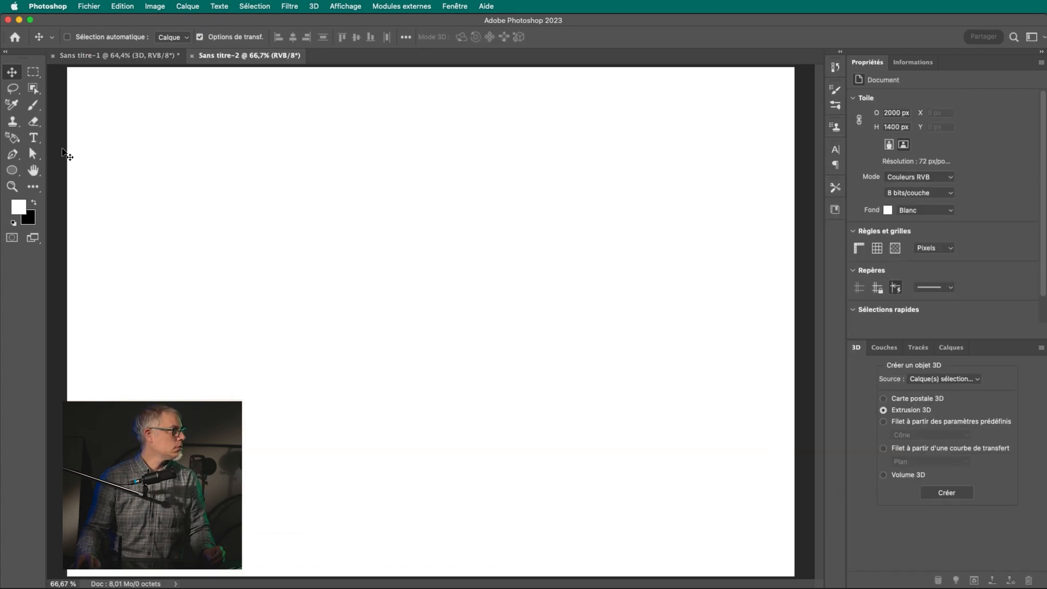
key("t")
left_click(383, 329)
type("texte")
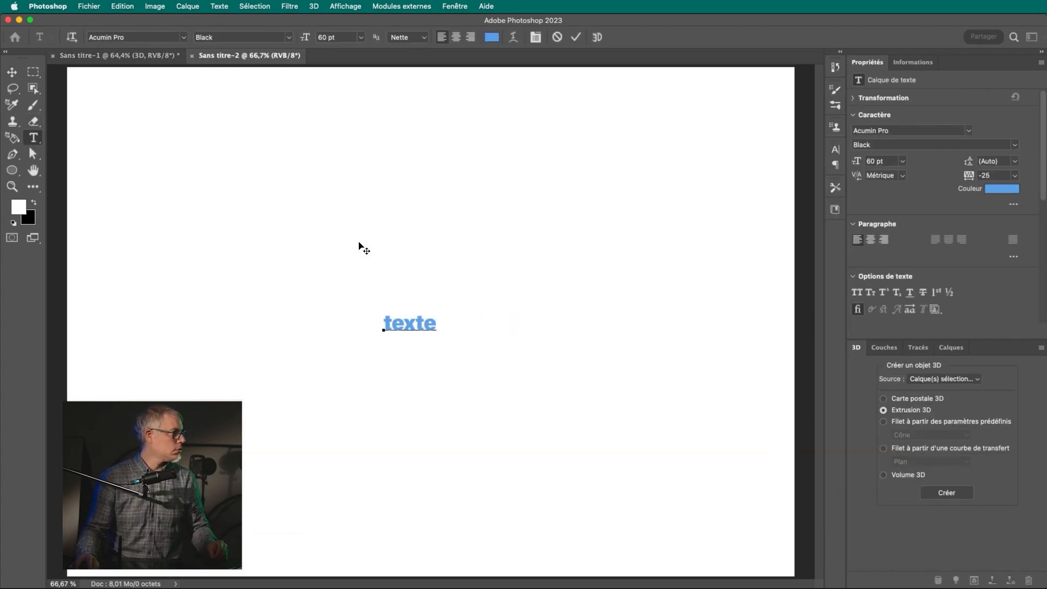
Enlarge the "texte" layer to about 397 pt and centre it on the canvas.
left_click(12, 72)
left_click_drag(437, 331, 730, 491)
left_click_drag(556, 389, 425, 321)
left_click(671, 38)
Create a 3D object from the text layer using the Sphère mesh preset.
left_click(884, 421)
left_click(930, 435)
left_click(922, 535)
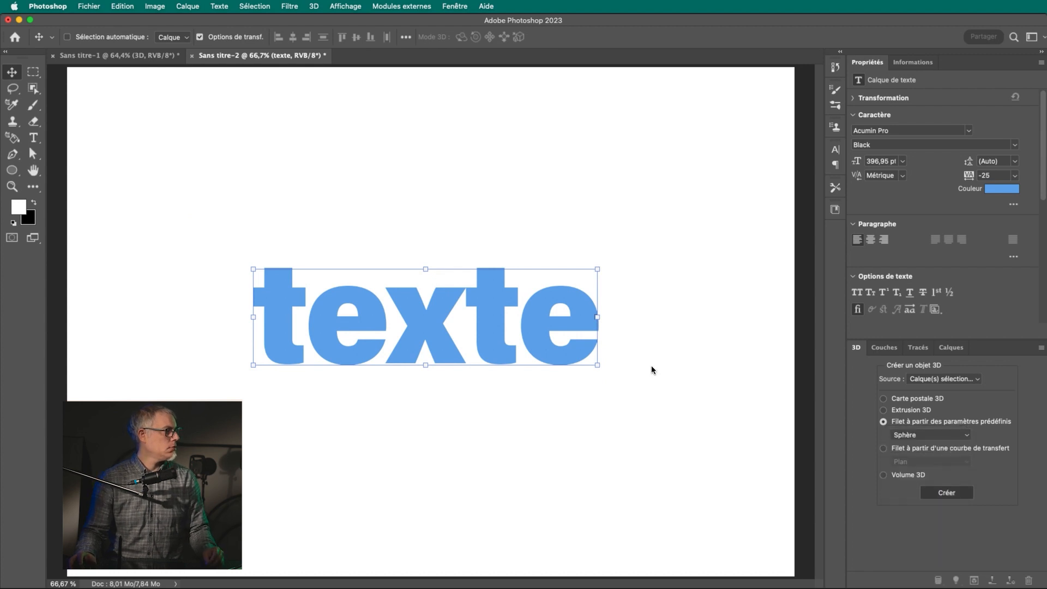
Open the IBL texture of the sphere scene's environment for editing.
left_click(462, 36)
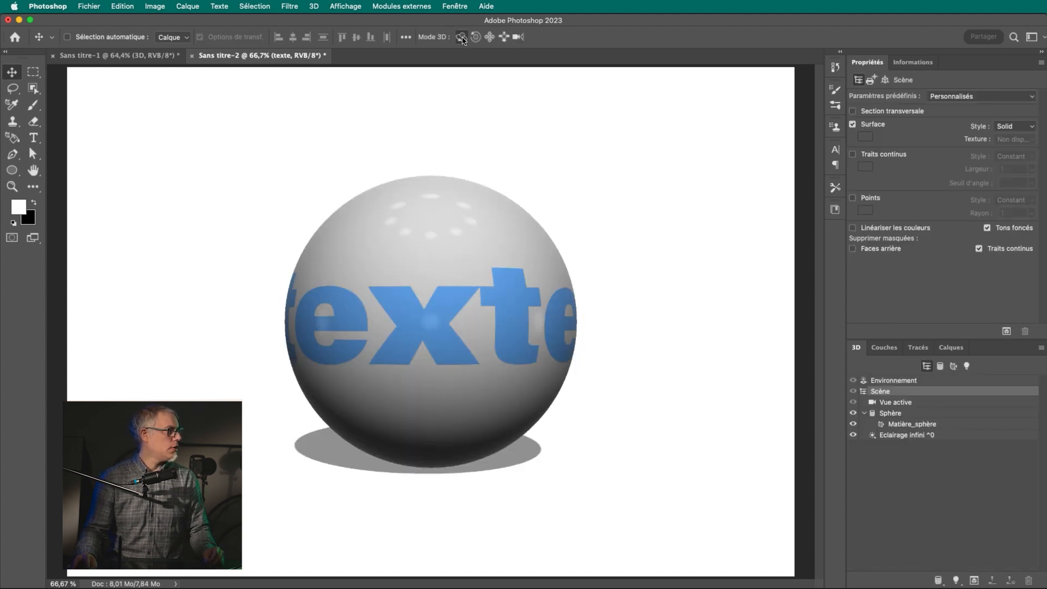
left_click_drag(406, 360, 439, 406)
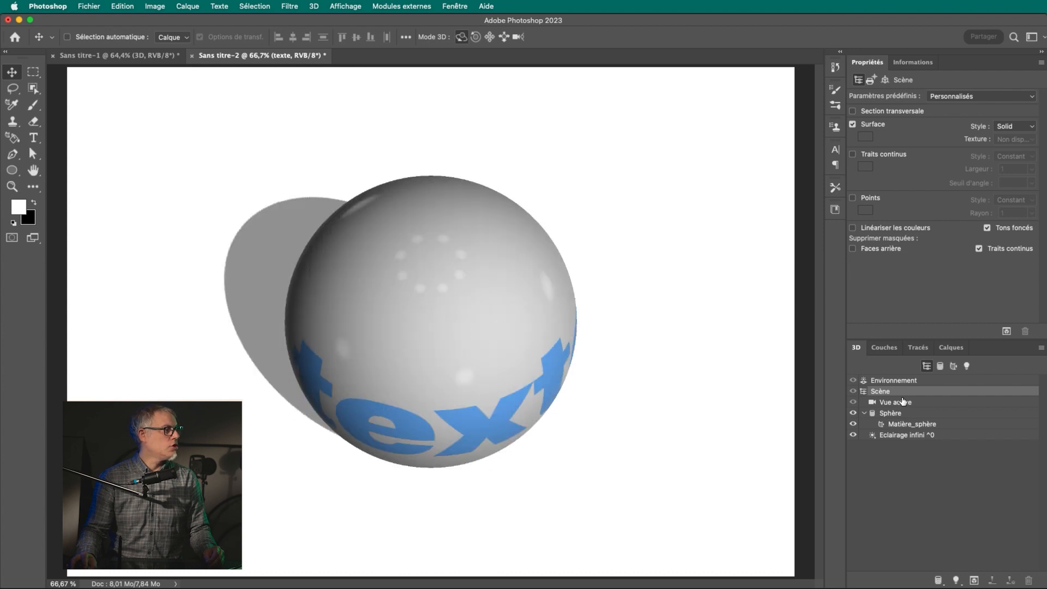
left_click(897, 381)
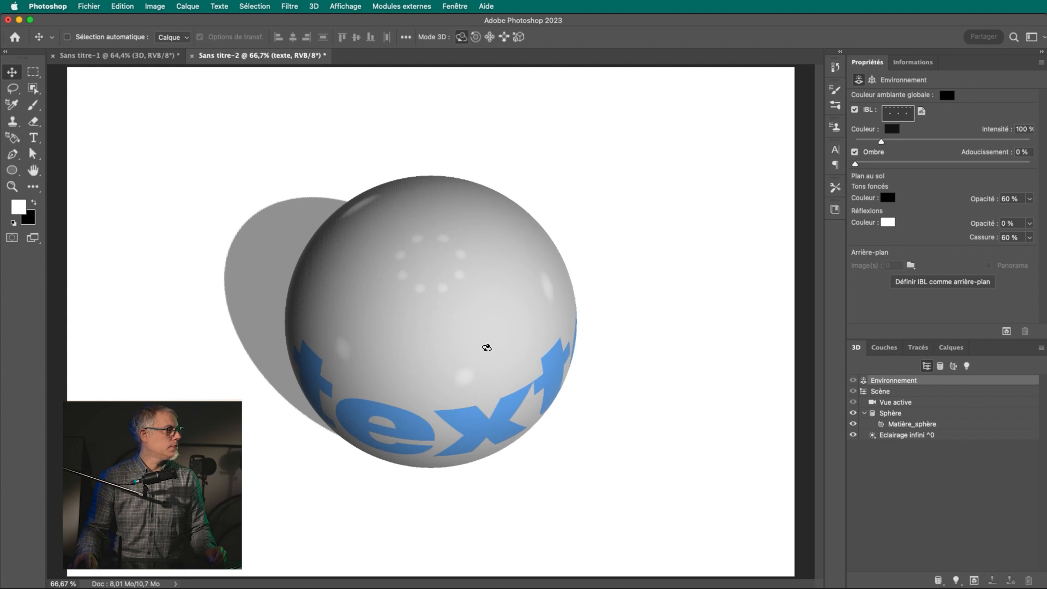
left_click(922, 111)
left_click(934, 123)
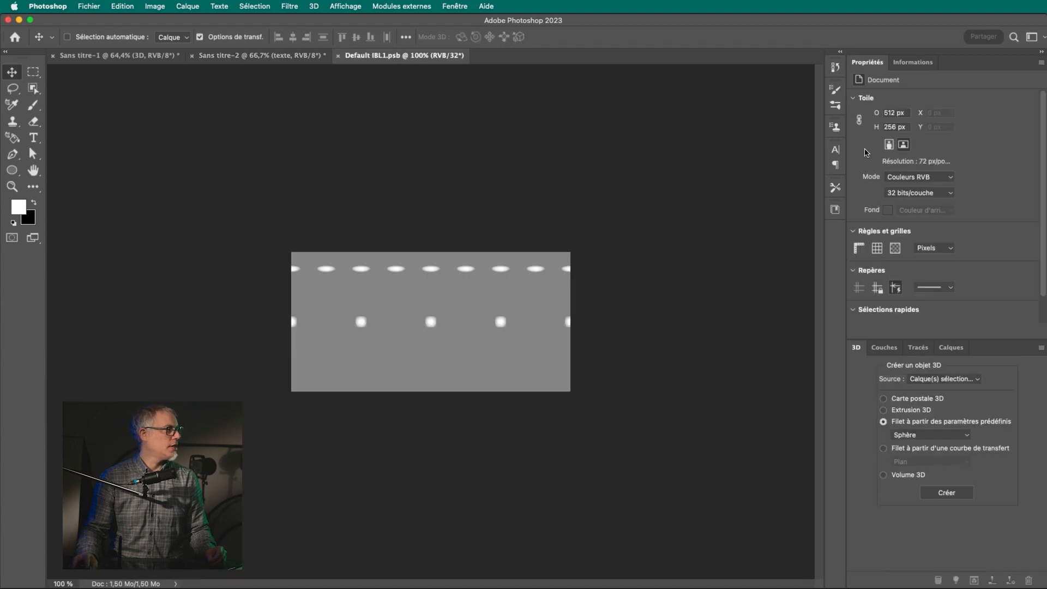
Add the text "3d" at 60 pt in the middle of the IBL texture, and close the texture with its changes saved.
left_click(34, 140)
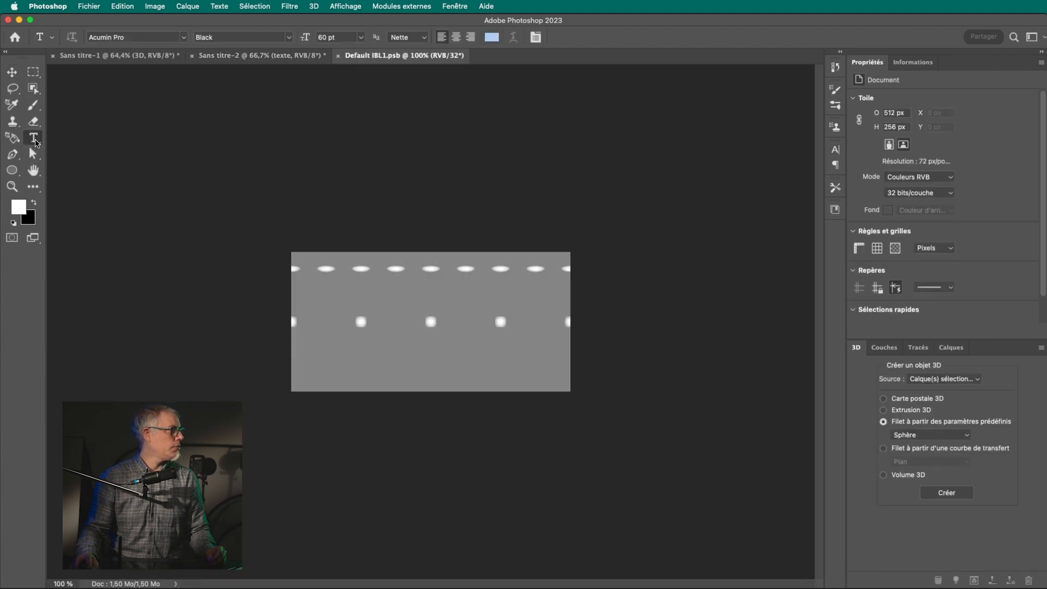
left_click(384, 322)
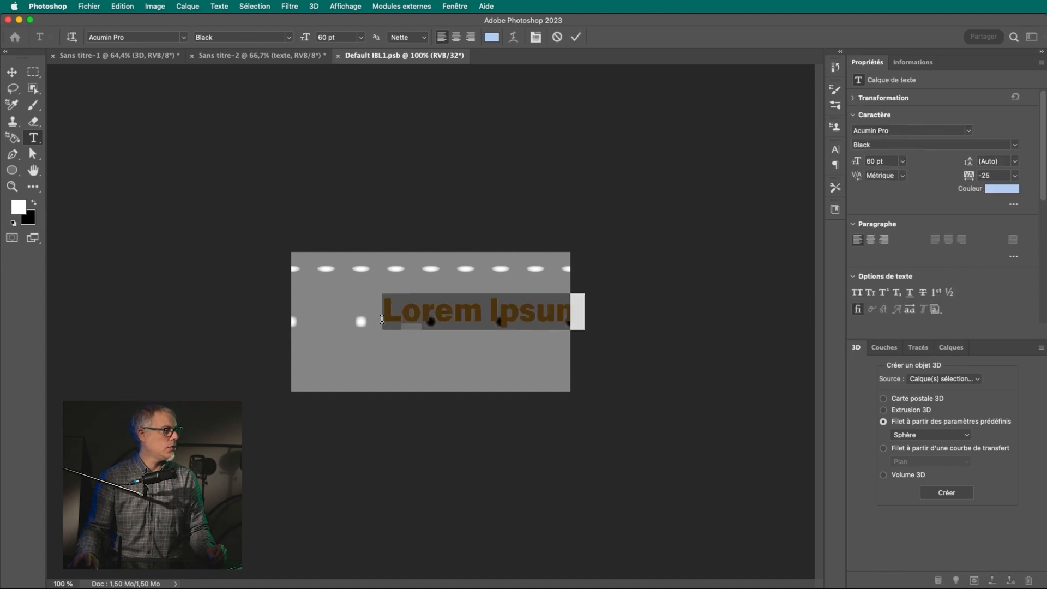
type("te")
key("BackSpace")
key("BackSpace")
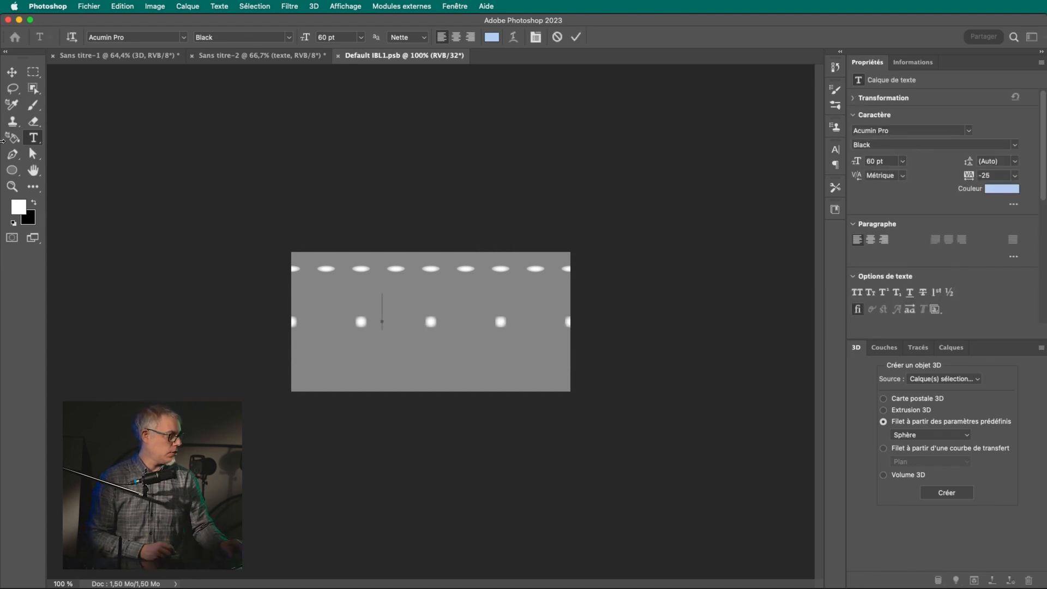
type("3d")
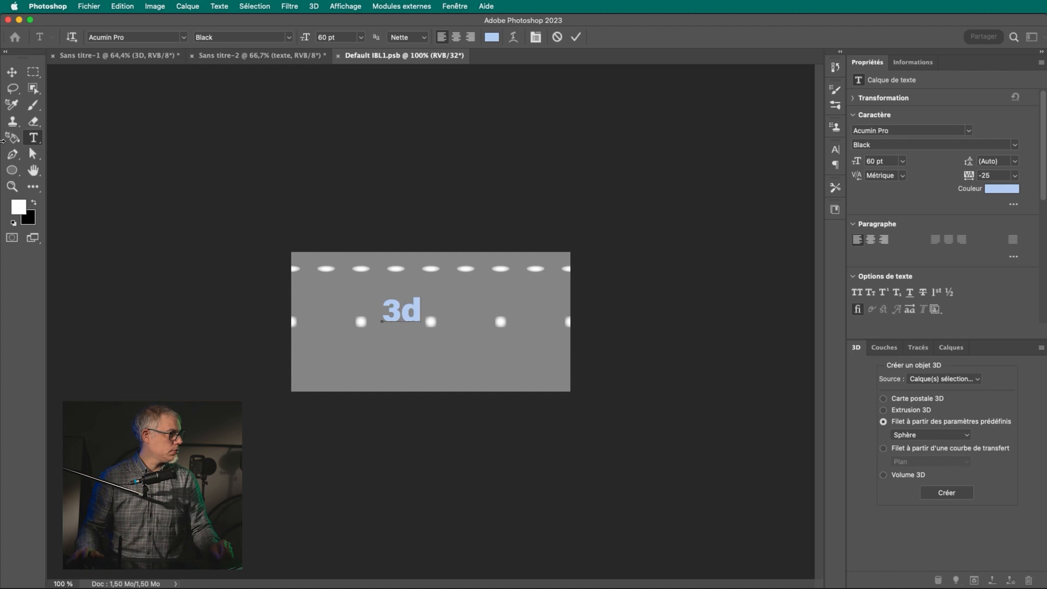
left_click(12, 71)
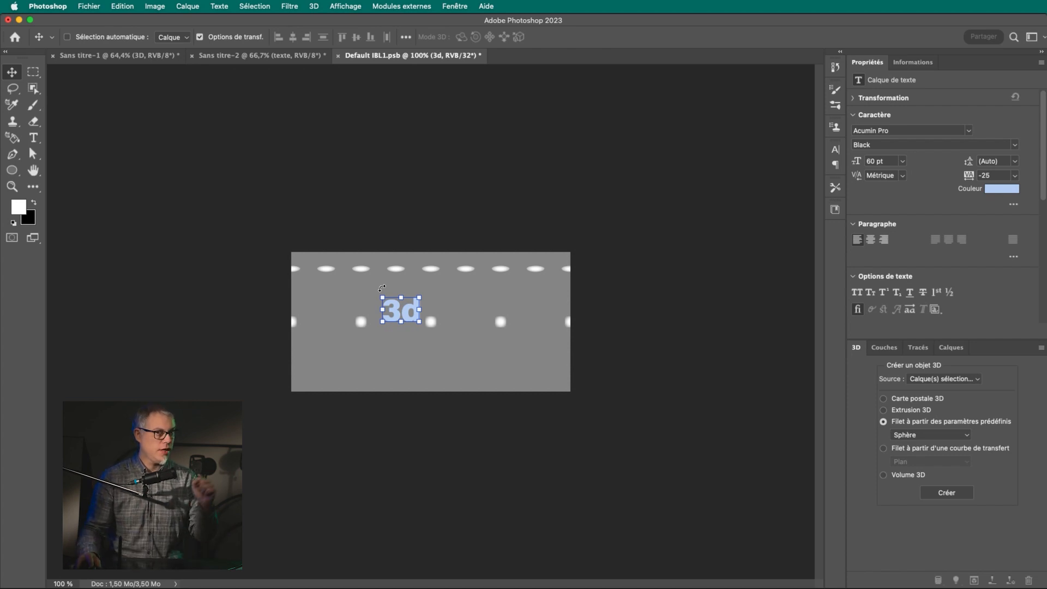
left_click(337, 55)
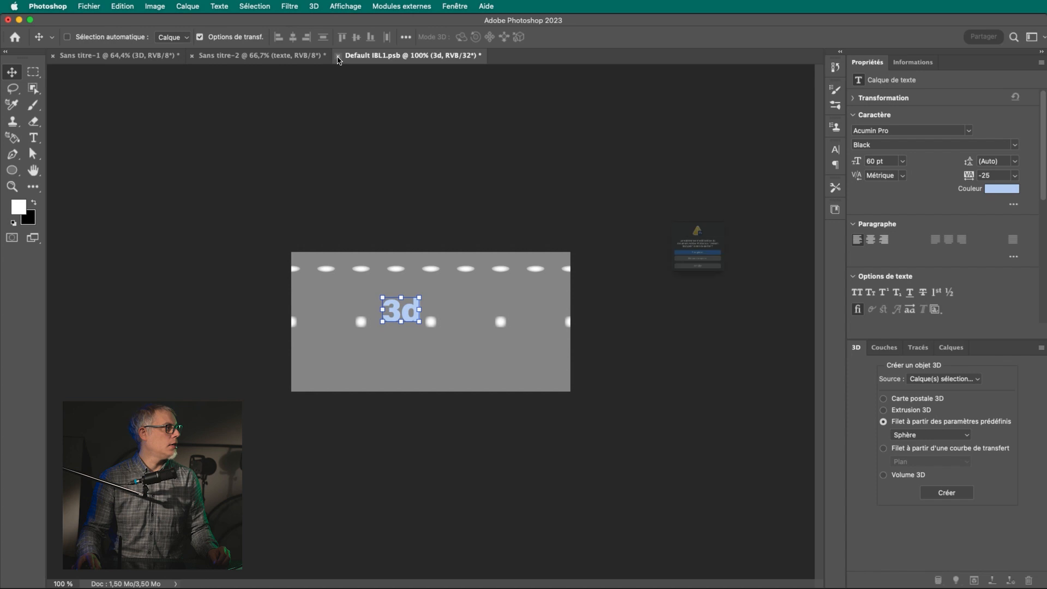
left_click(725, 265)
left_click(773, 322)
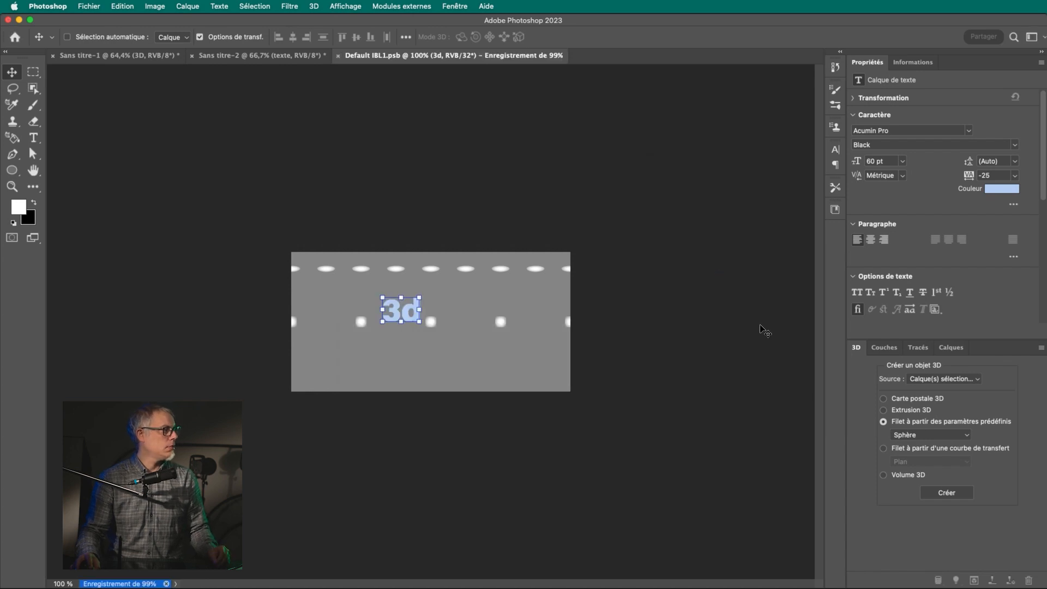
Rotate the sphere to inspect the IBL text reflected on its surface, and recheck the IBL texture before closing it.
left_click_drag(437, 399, 300, 382)
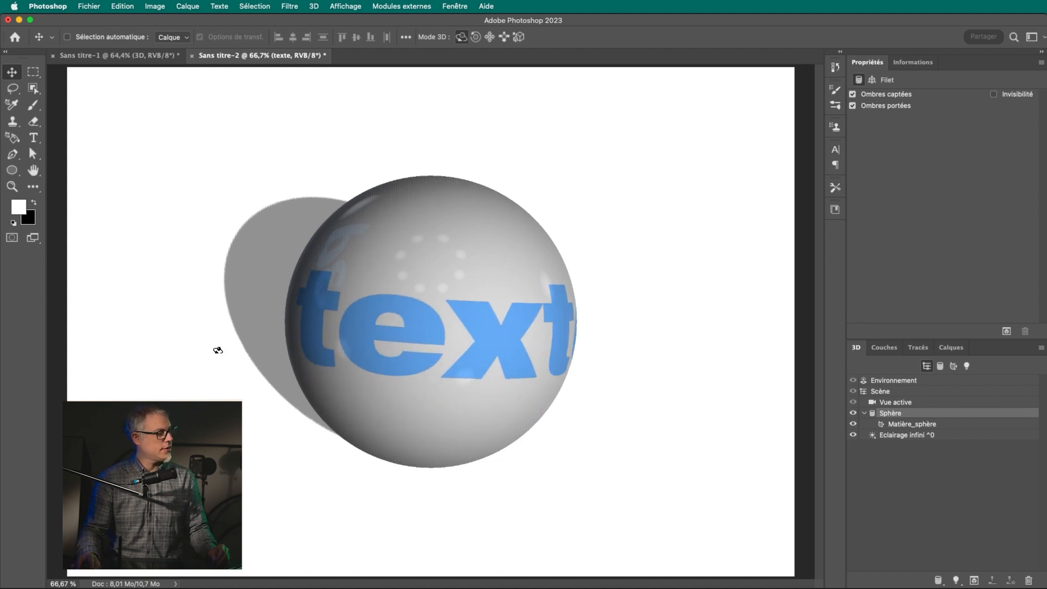
left_click_drag(217, 350, 508, 379)
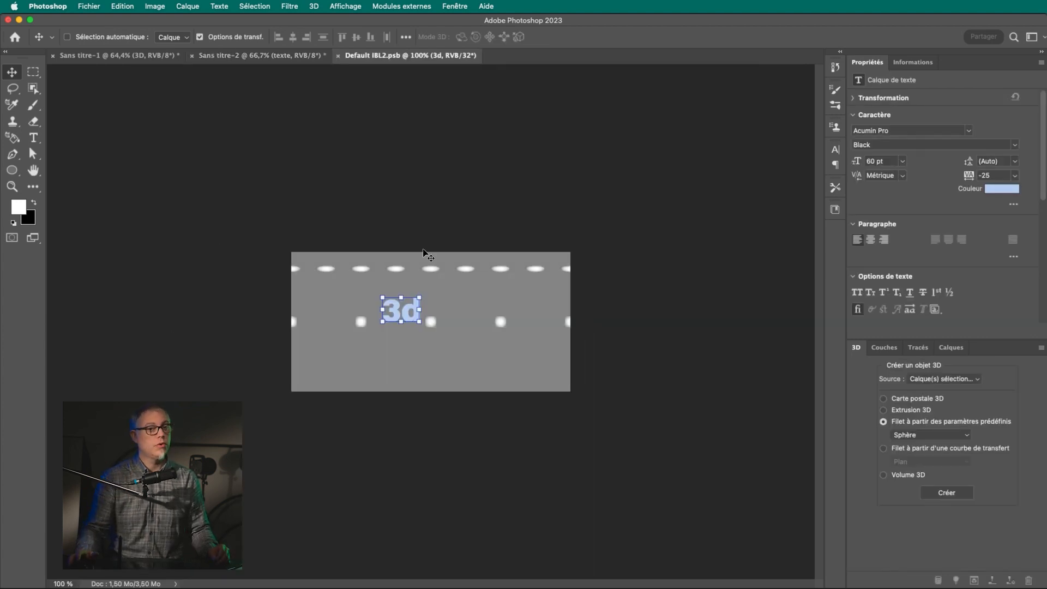
key("super+w")
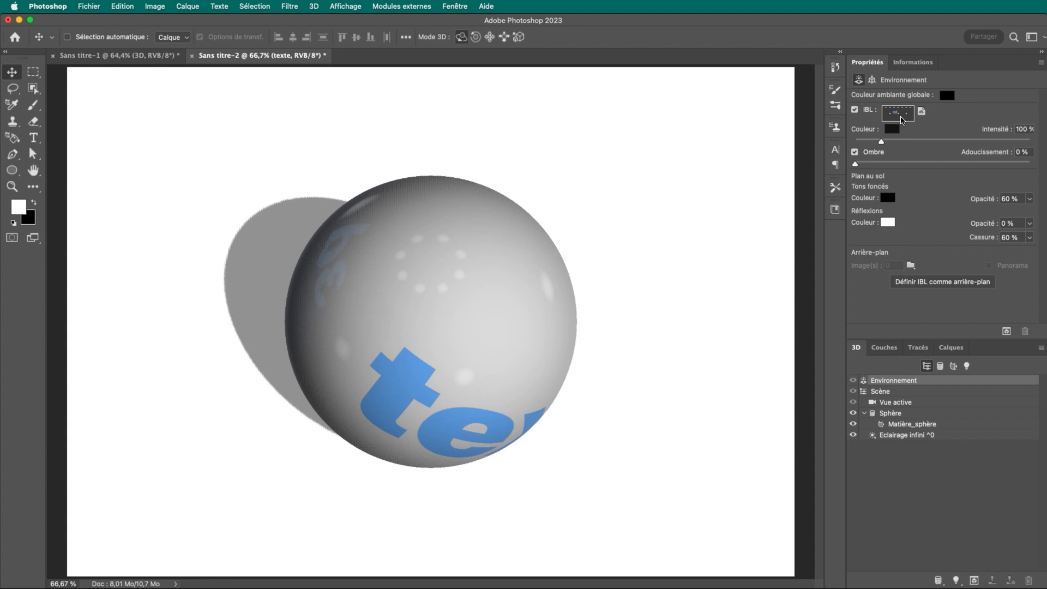
In the Sans titre-1 document, keep the IBL shadow softness at 0% and set the ground plane shadow opacity to 56%.
key("ctrl+Tab")
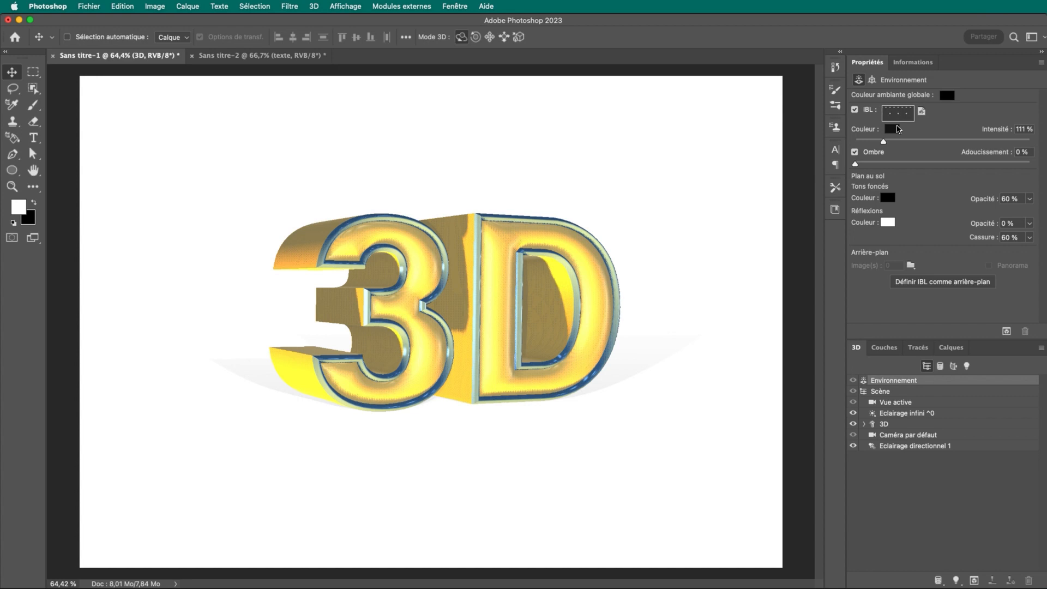
left_click_drag(905, 165, 840, 165)
left_click(1029, 200)
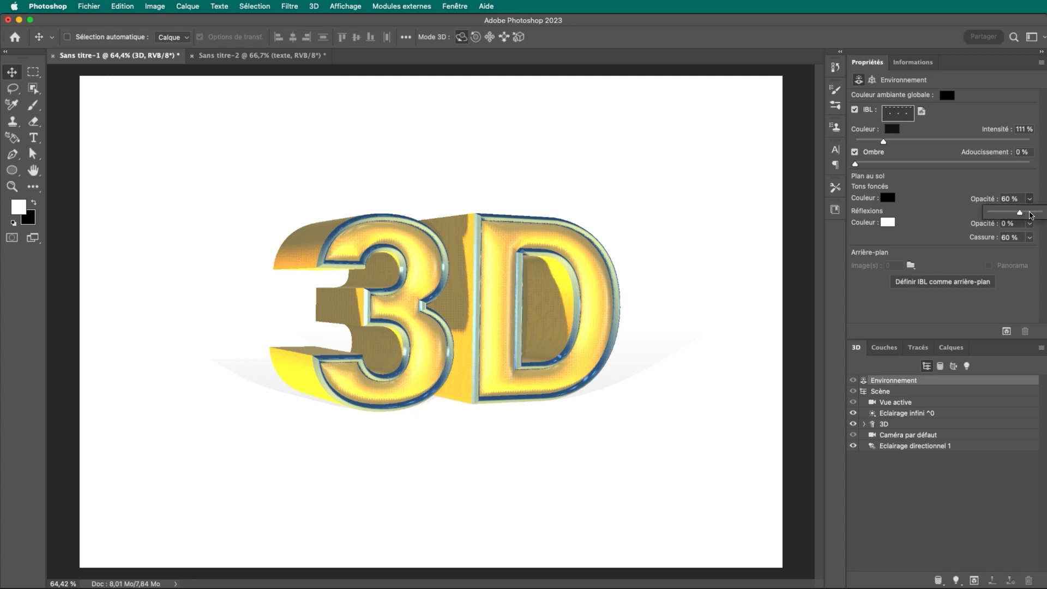
mouse_move(1020, 214)
left_mouse_down()
mouse_move(1002, 216)
mouse_move(1036, 212)
mouse_move(1009, 216)
mouse_move(1018, 214)
left_mouse_up()
left_click(931, 197)
Set the ground plane reflections under the 3D lettering to 48% opacity and 20% roughness.
left_click(1029, 224)
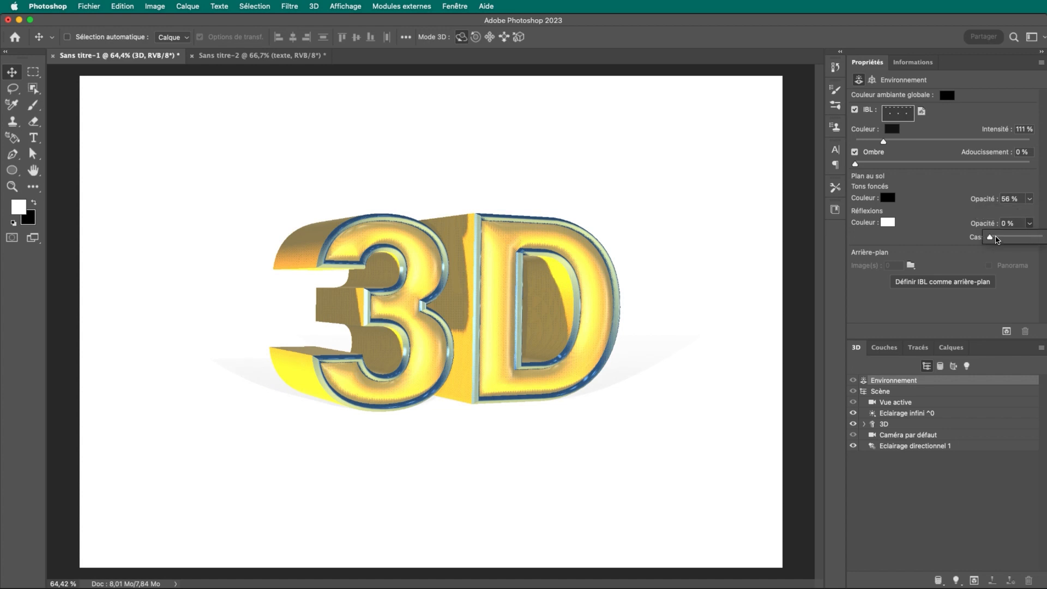
left_click_drag(1020, 237, 984, 242)
left_click_drag(1004, 239, 1018, 237)
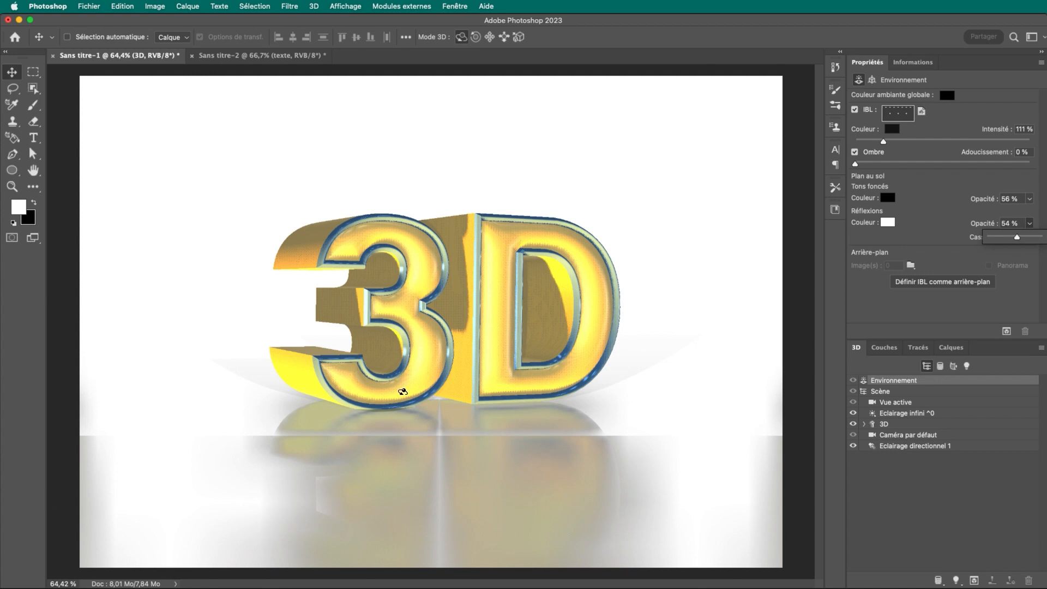
left_click_drag(1012, 240, 986, 238)
left_click(1030, 237)
left_click(1029, 224)
left_click_drag(1014, 239, 1014, 240)
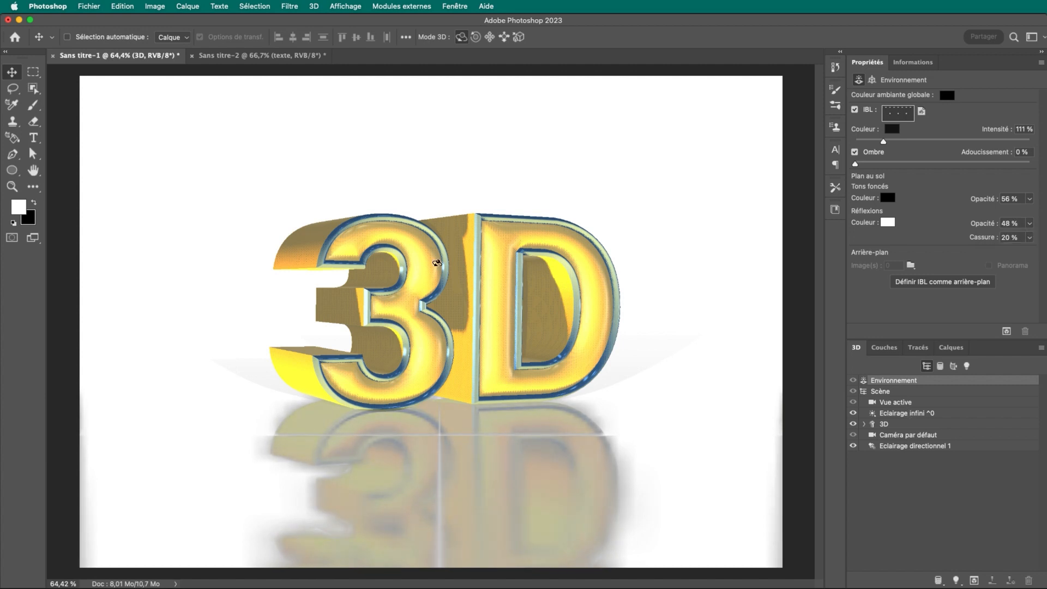
Select the 3D lettering and orbit it in both directions to examine how its ground reflection follows.
left_click(905, 427)
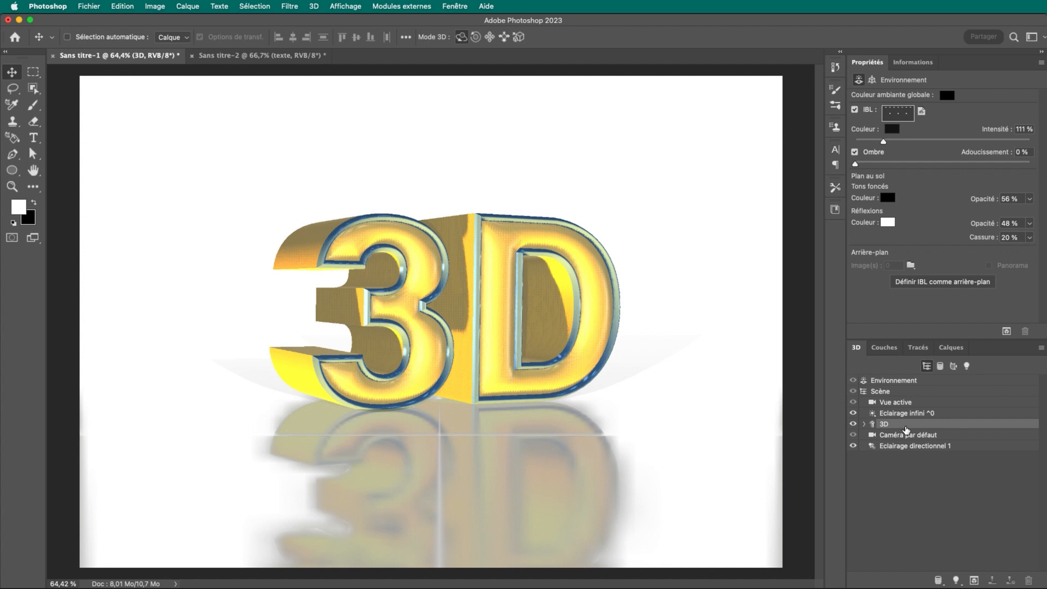
mouse_move(508, 304)
left_mouse_down()
mouse_move(530, 315)
mouse_move(519, 311)
mouse_move(537, 305)
mouse_move(525, 304)
left_mouse_up()
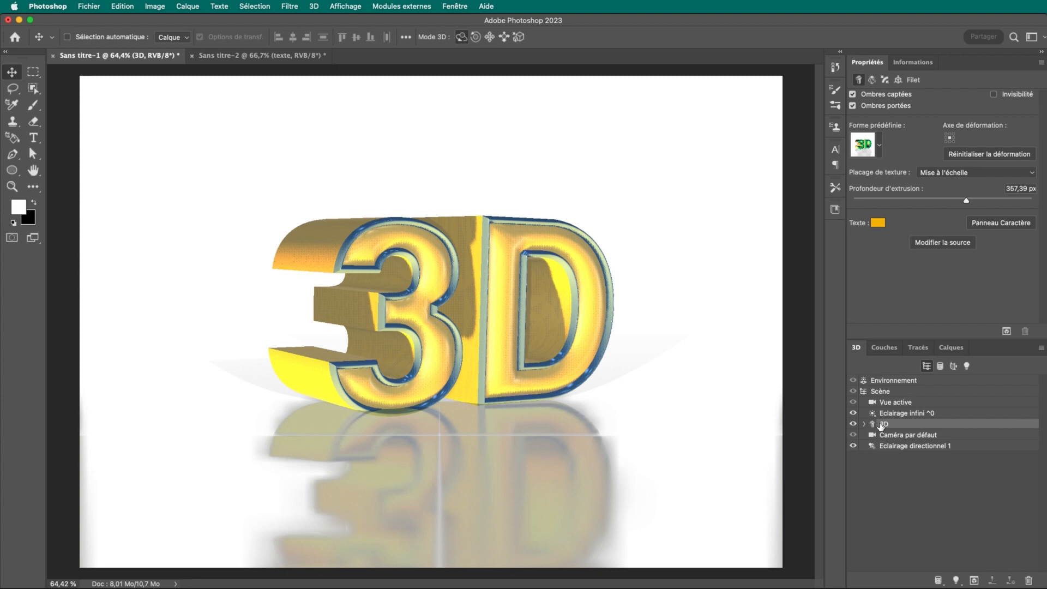
left_click_drag(445, 333, 394, 340)
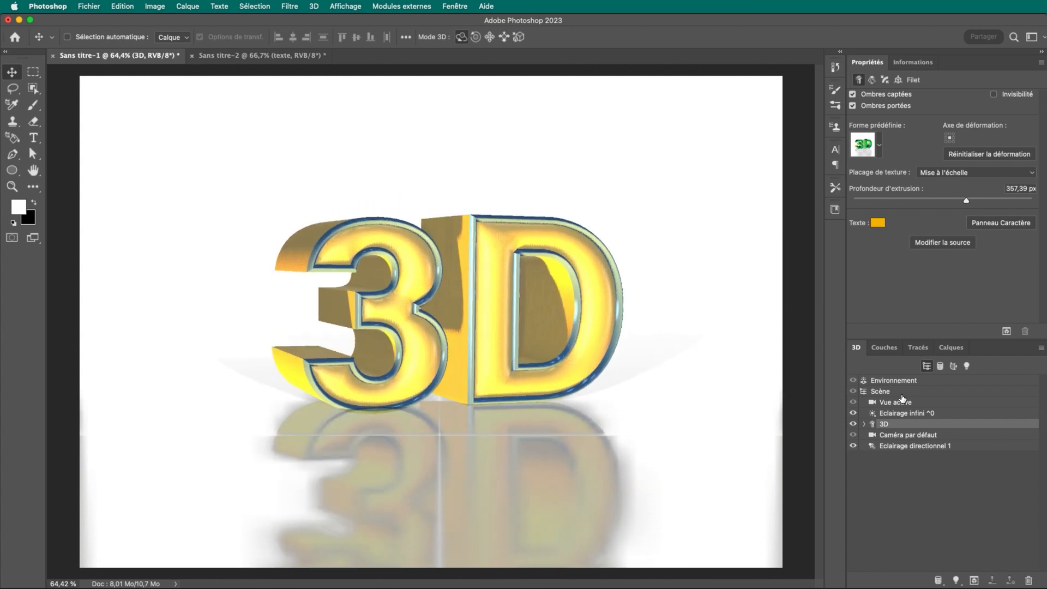
In the environment settings, set the ground plane's shadow opacity to 0%, and its reflections to 30% opacity and 14% roughness.
left_click(888, 382)
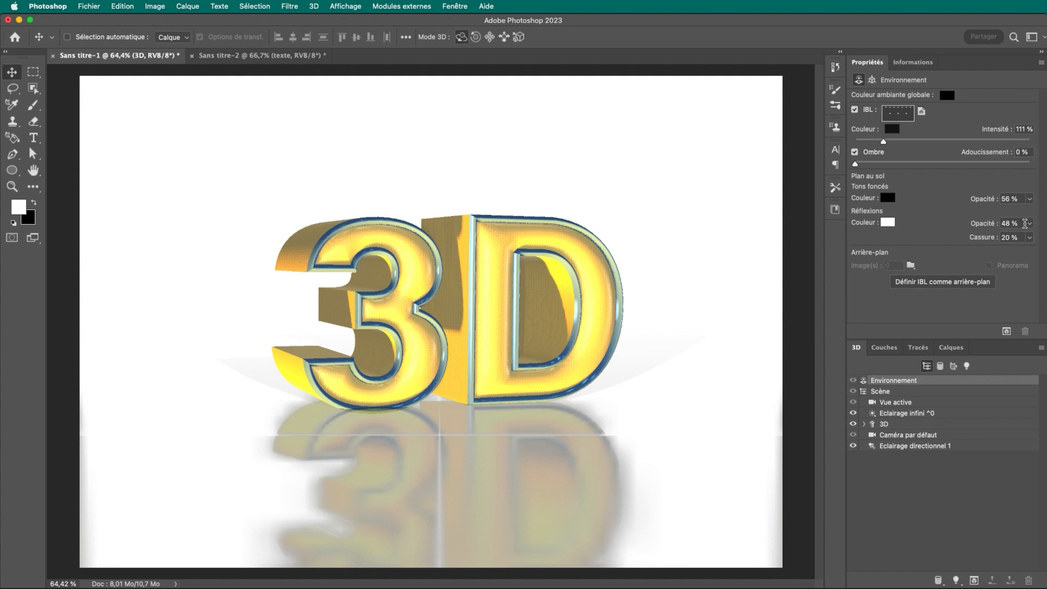
left_click(1030, 238)
left_click_drag(1000, 255, 987, 254)
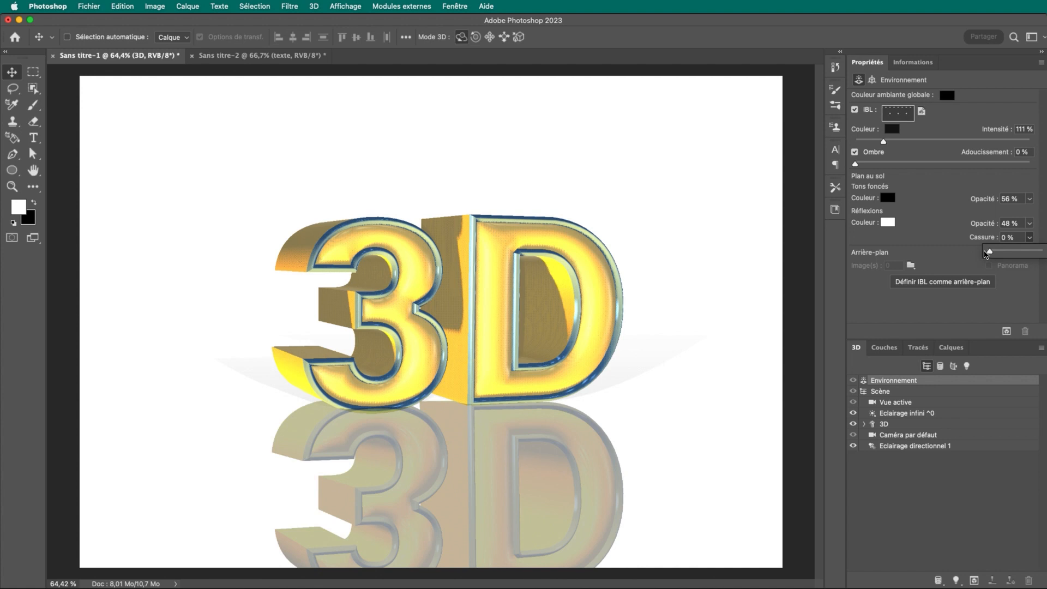
mouse_move(992, 255)
left_mouse_down()
mouse_move(1021, 251)
mouse_move(997, 250)
left_mouse_up()
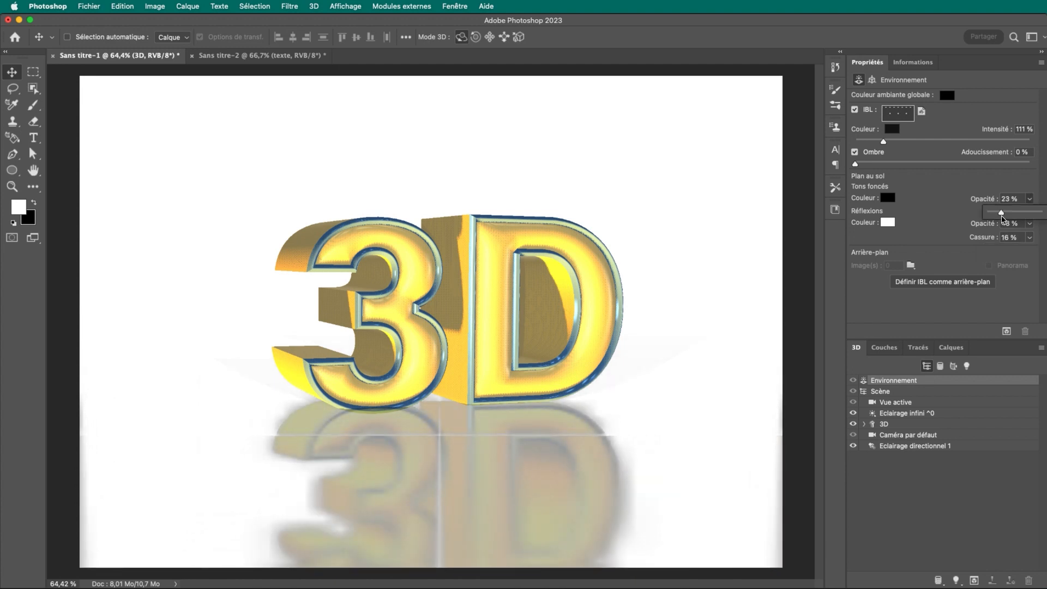
left_click_drag(1002, 216, 1005, 238)
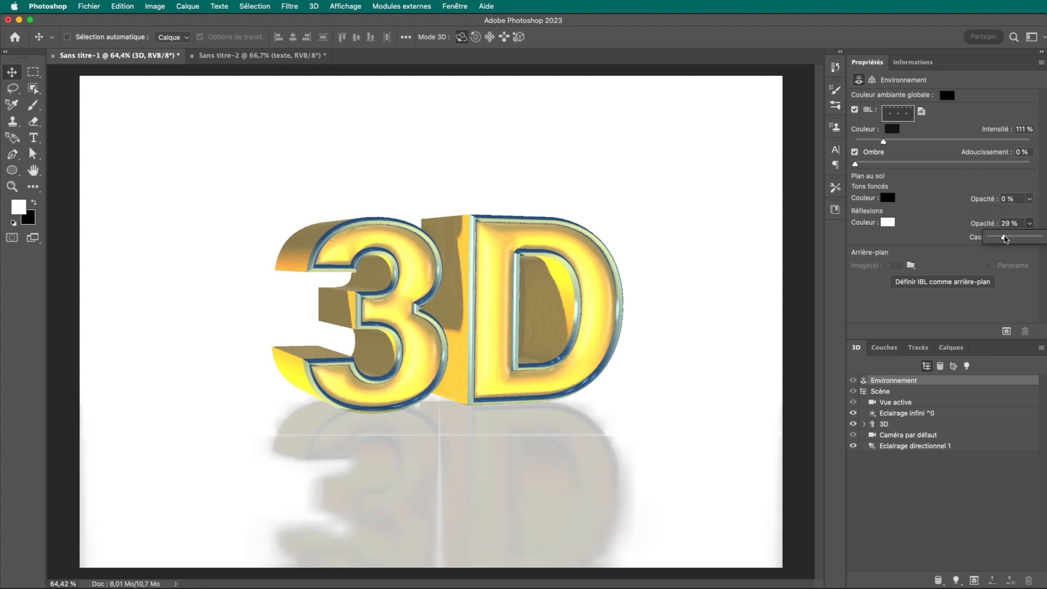
left_click(1031, 238)
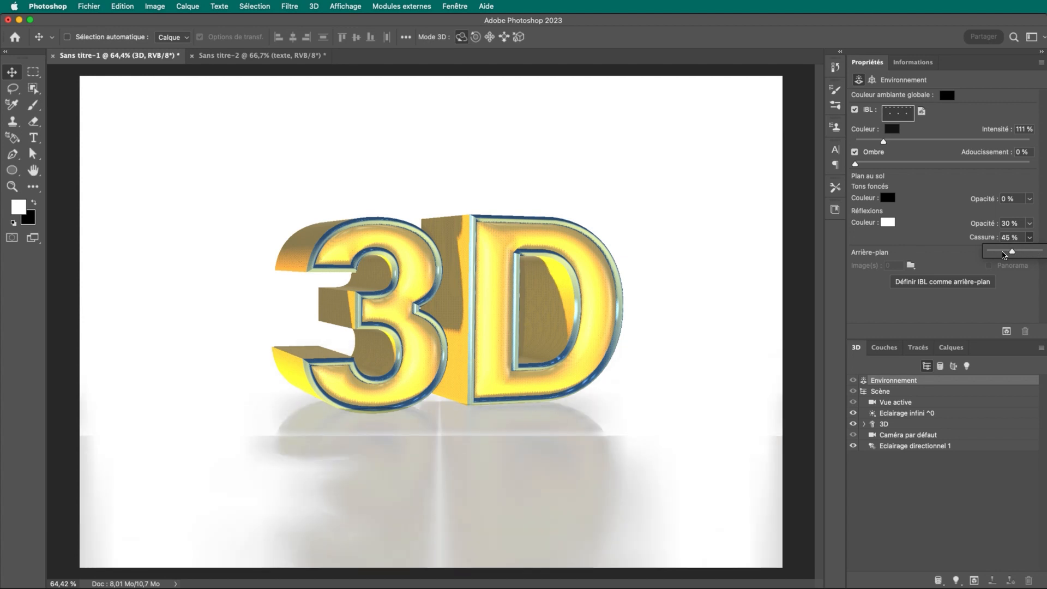
left_click_drag(1000, 255, 999, 255)
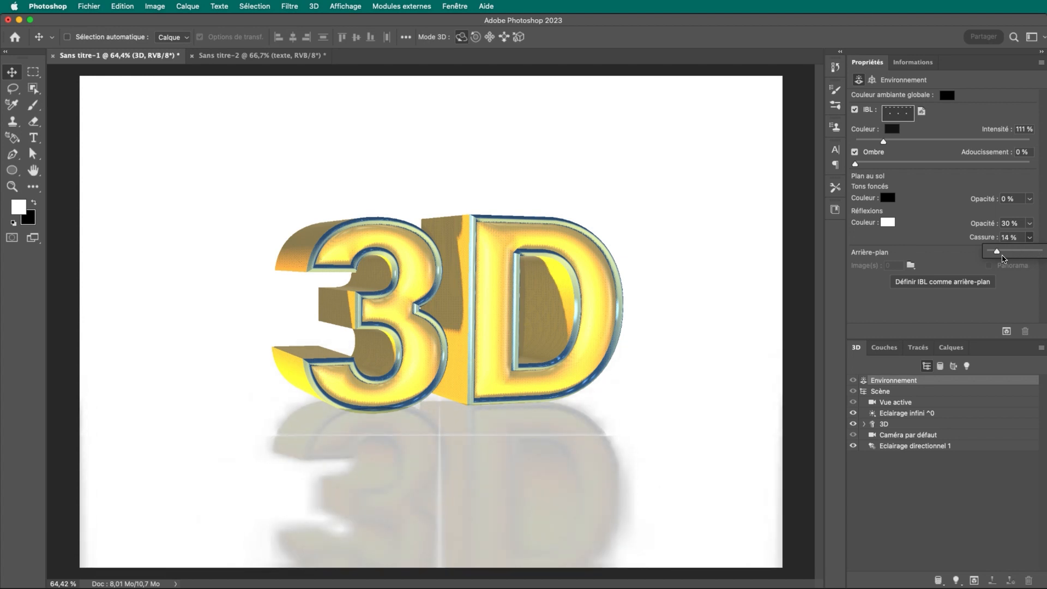
left_click(886, 338)
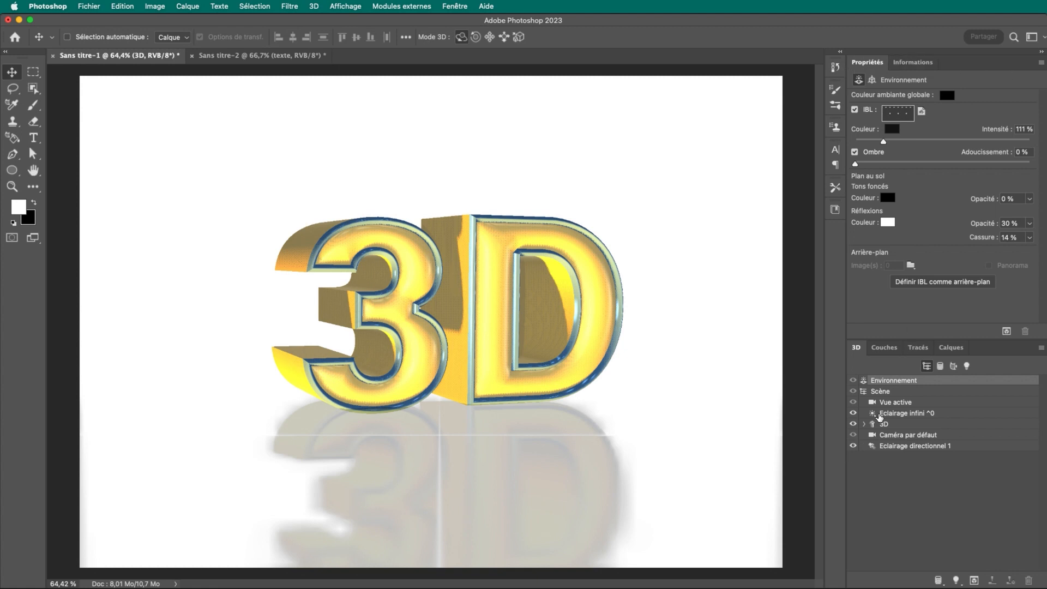
Review the scene, active camera and infinite light properties, and filter the 3D list by lights and by materials before restoring the full list.
left_click(884, 392)
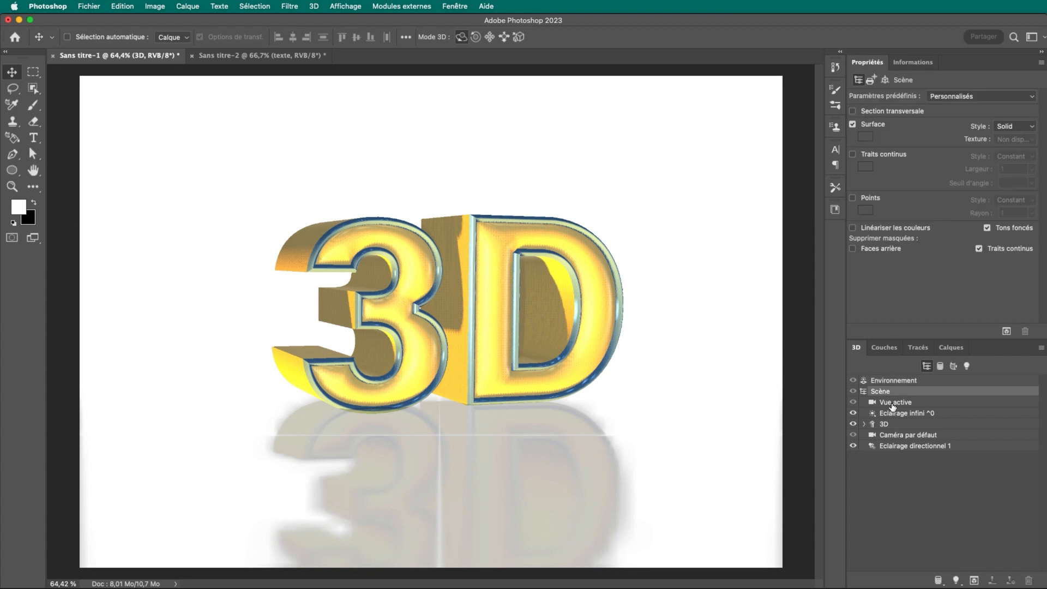
left_click(891, 406)
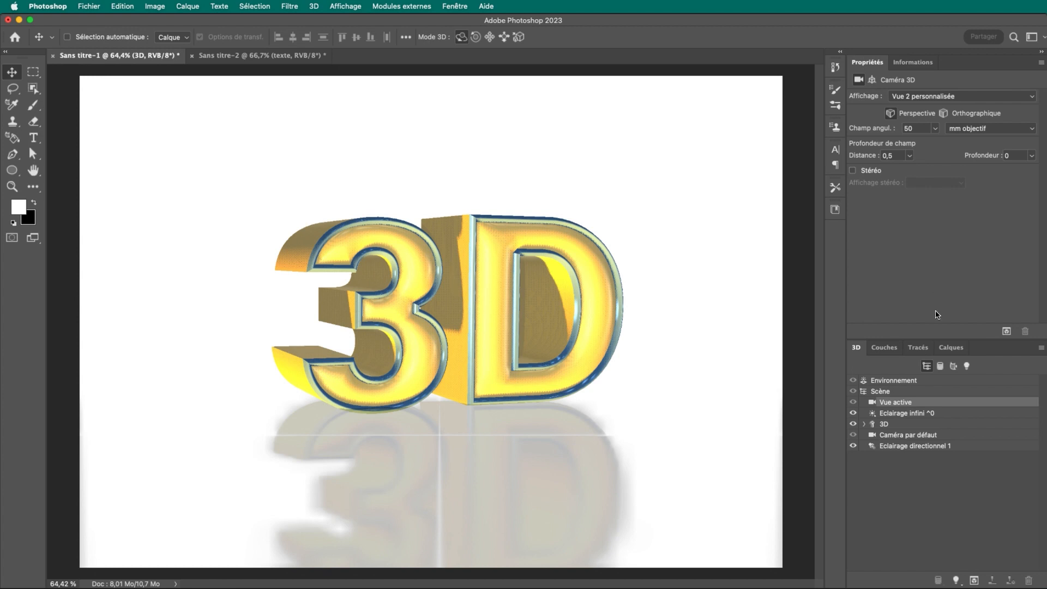
left_click(925, 414)
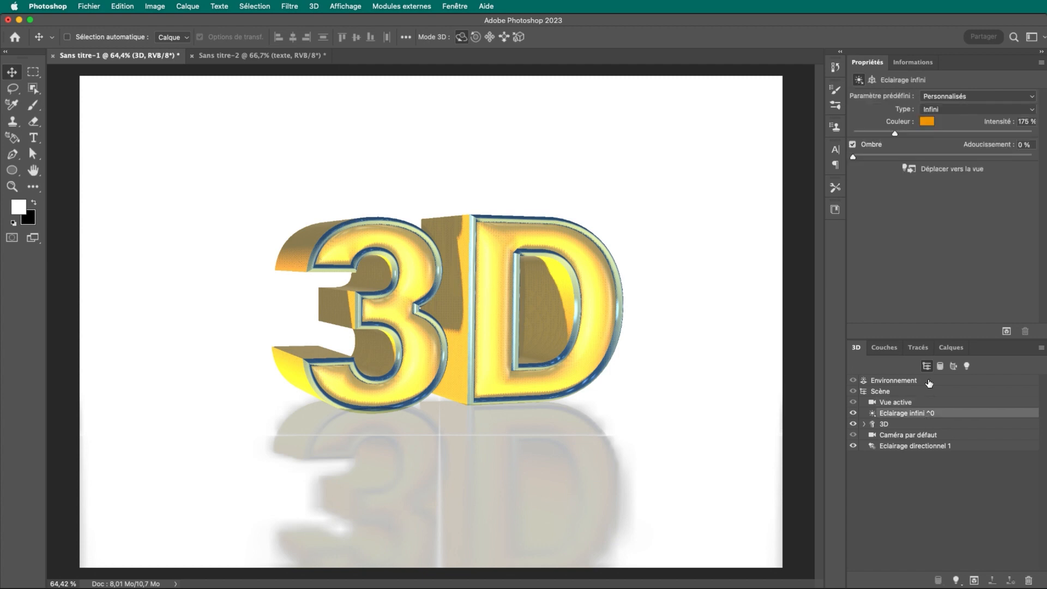
left_click(967, 366)
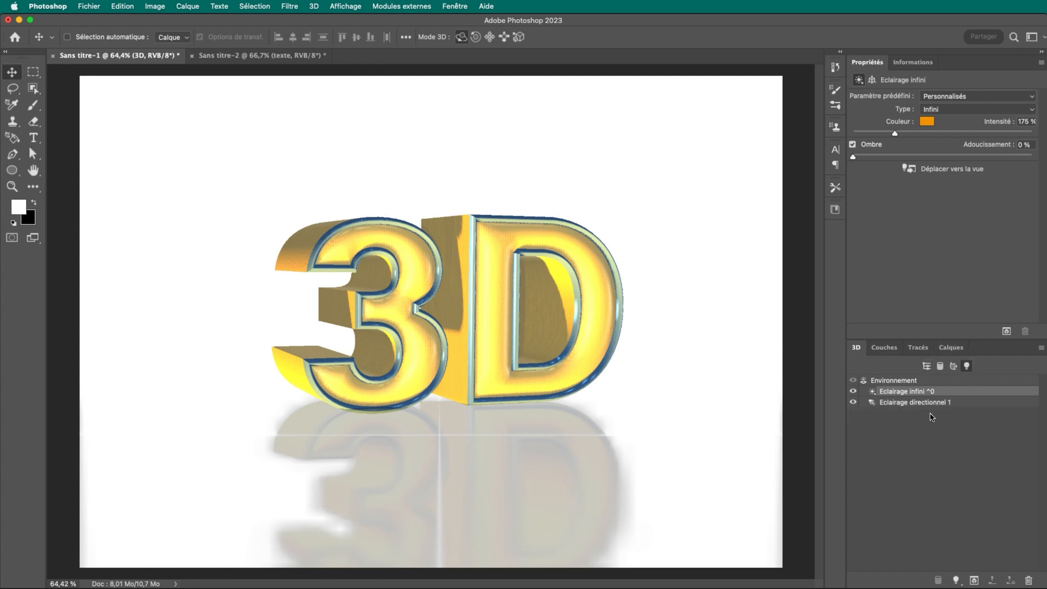
left_click(954, 366)
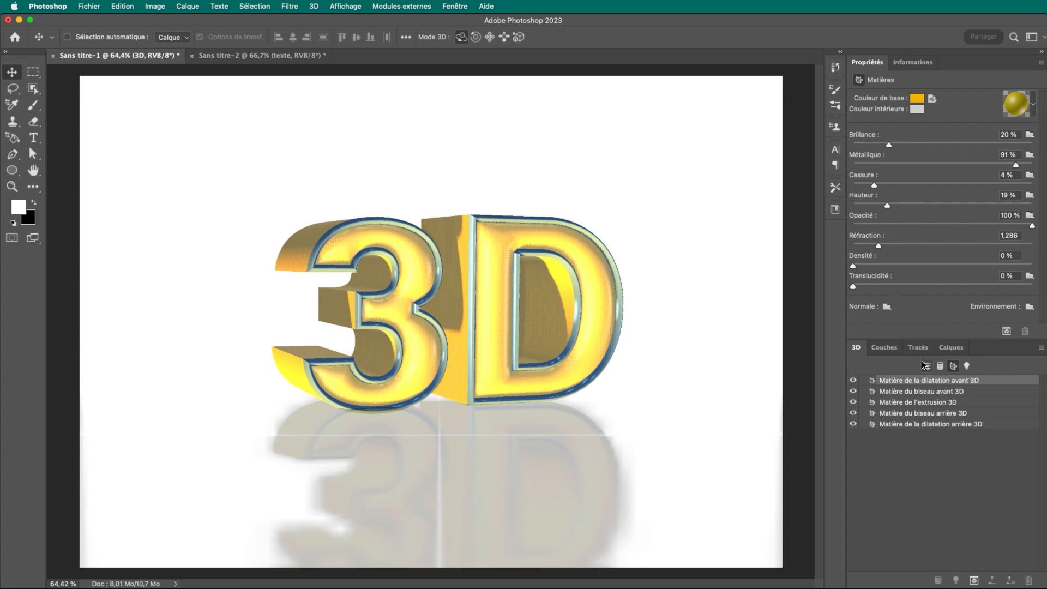
left_click(927, 366)
Examine the front inflation, front bevel, extrusion, back bevel and back inflation materials of the 3D text object.
left_click(884, 423)
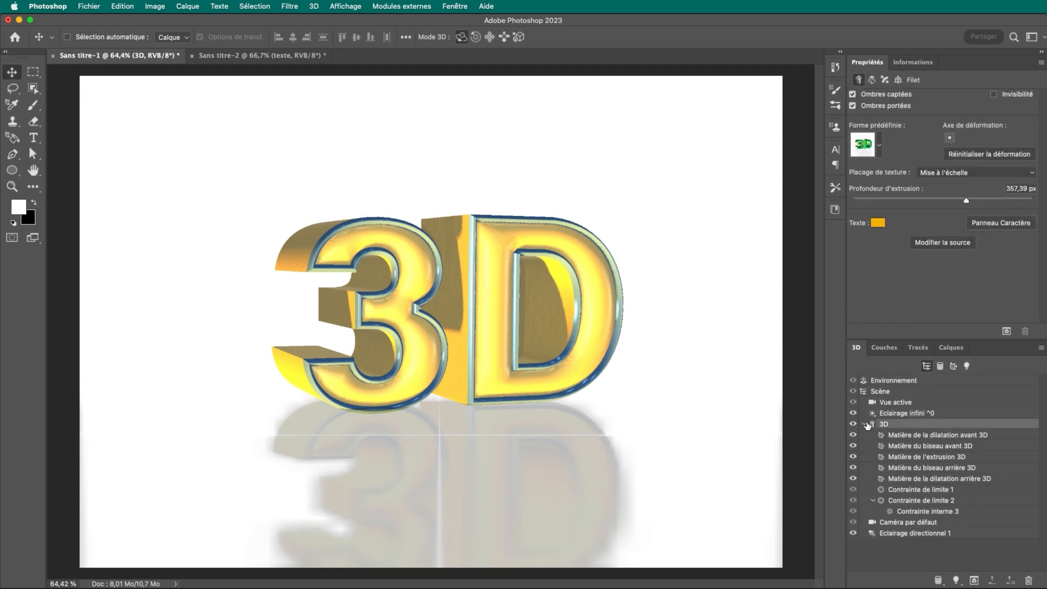
left_click(928, 435)
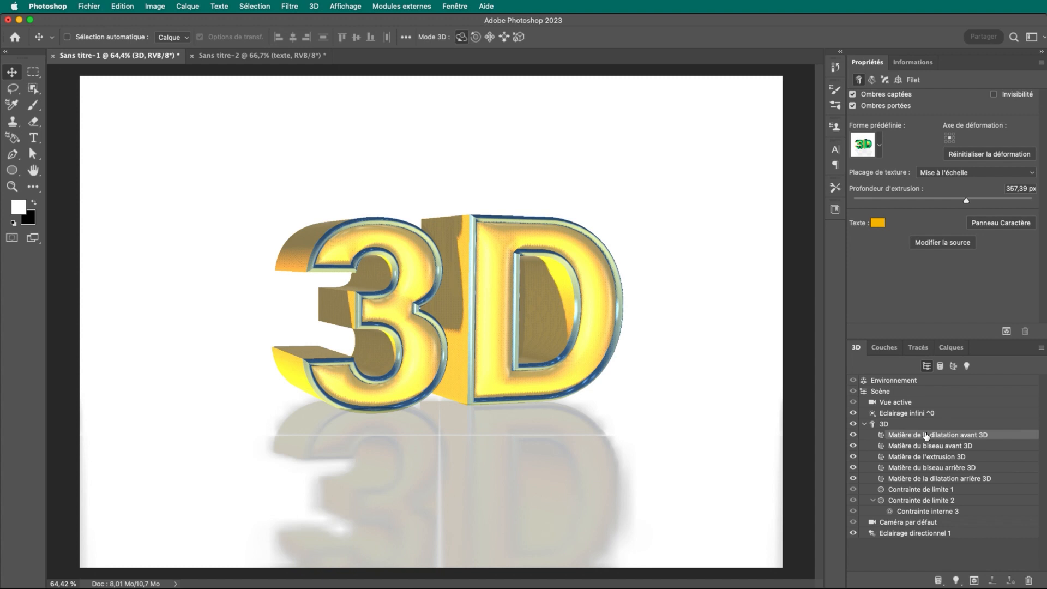
left_click(929, 447)
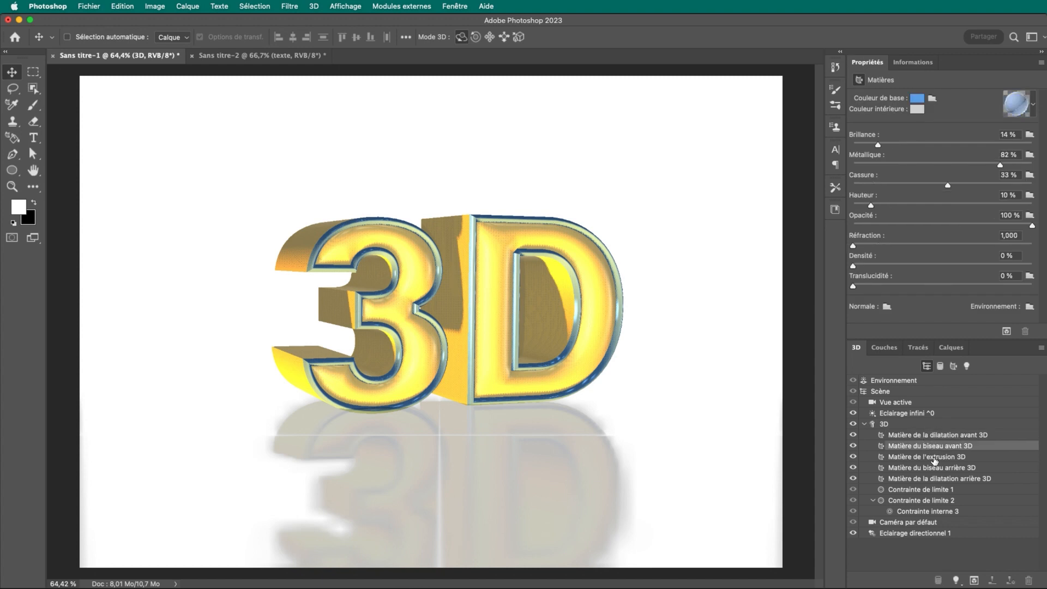
left_click(932, 458)
left_click(934, 468)
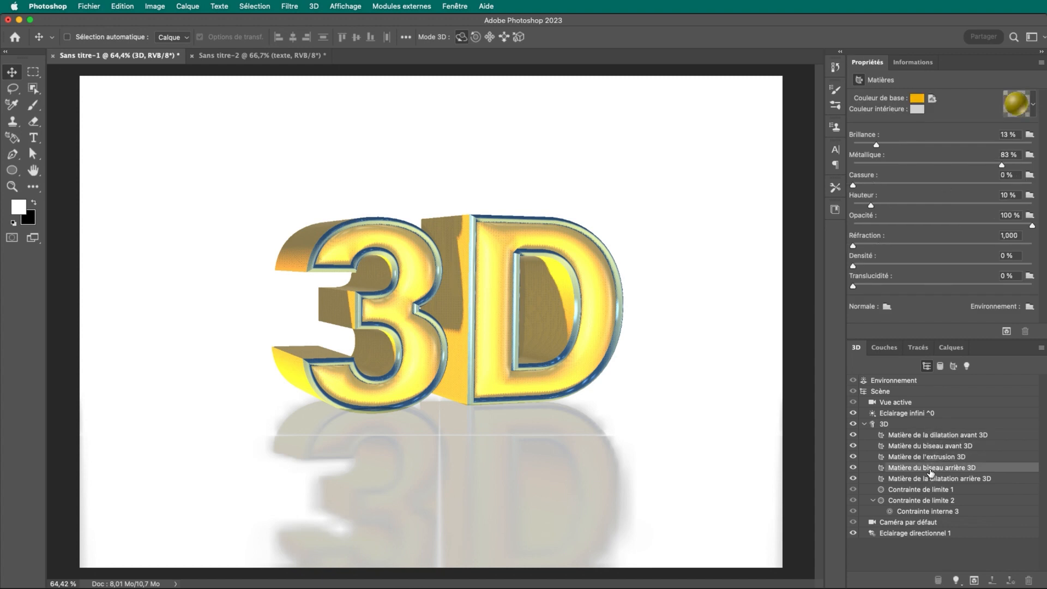
left_click(934, 481)
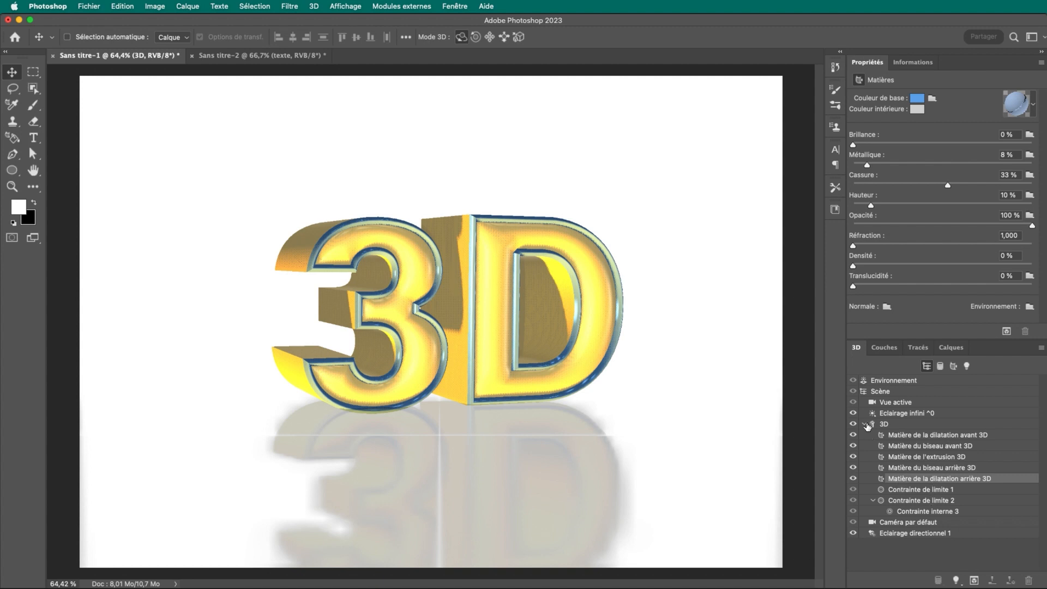
left_click(929, 470)
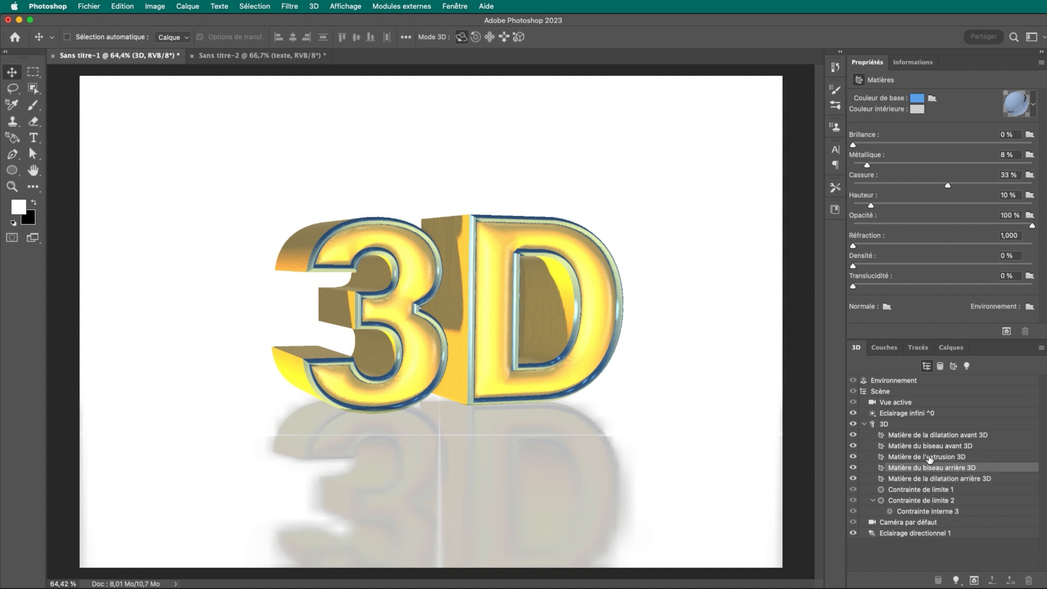
left_click(930, 458)
left_click(928, 447)
left_click(927, 435)
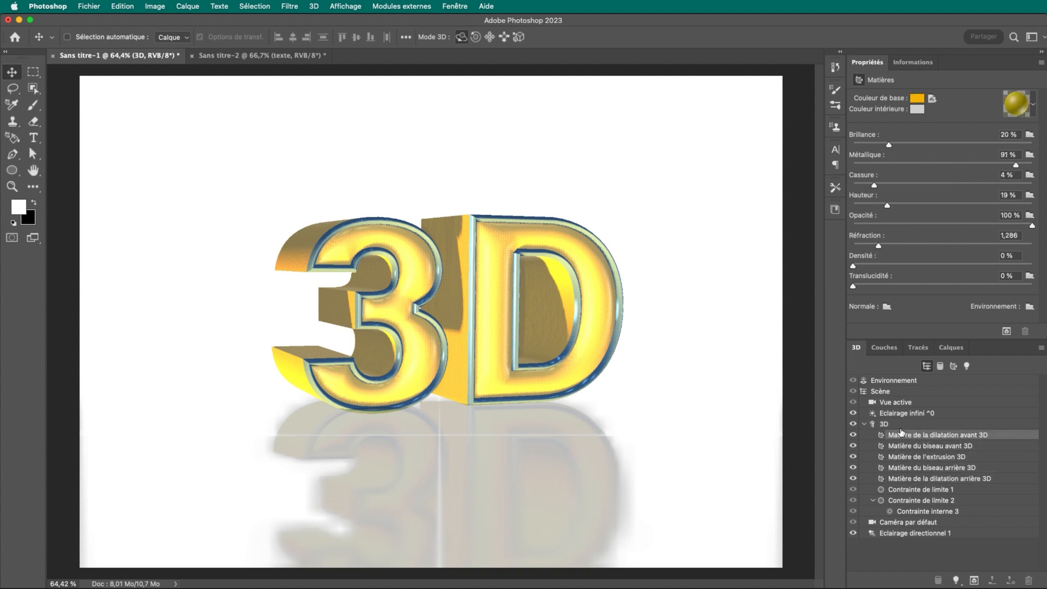
left_click(870, 425)
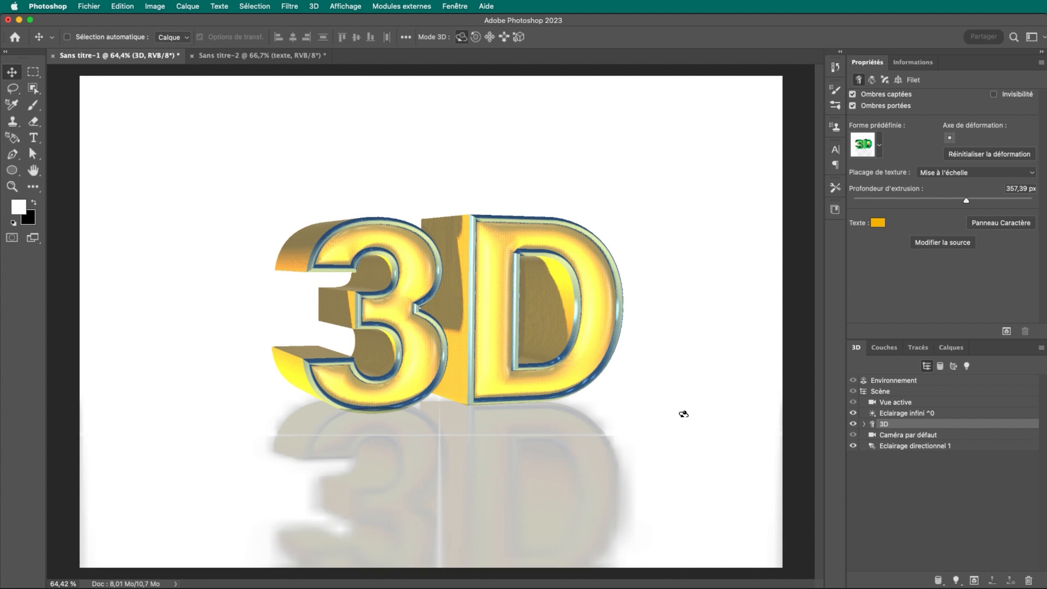
Switch the scene to the default camera view and marquee-select a rectangle around the 3D lettering and its reflection.
left_click(889, 437)
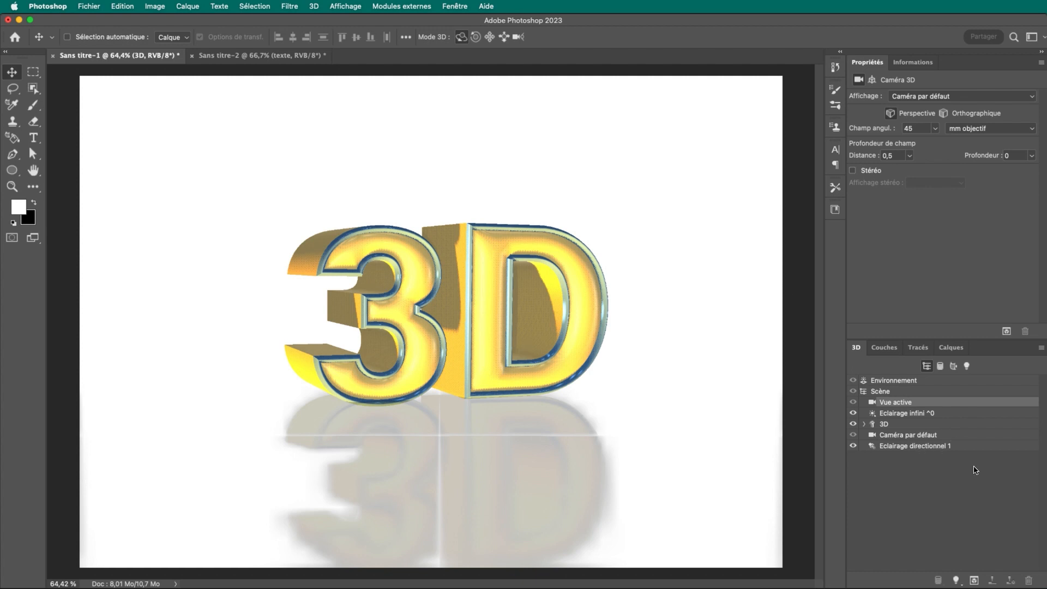
key("m")
left_click_drag(256, 197, 634, 568)
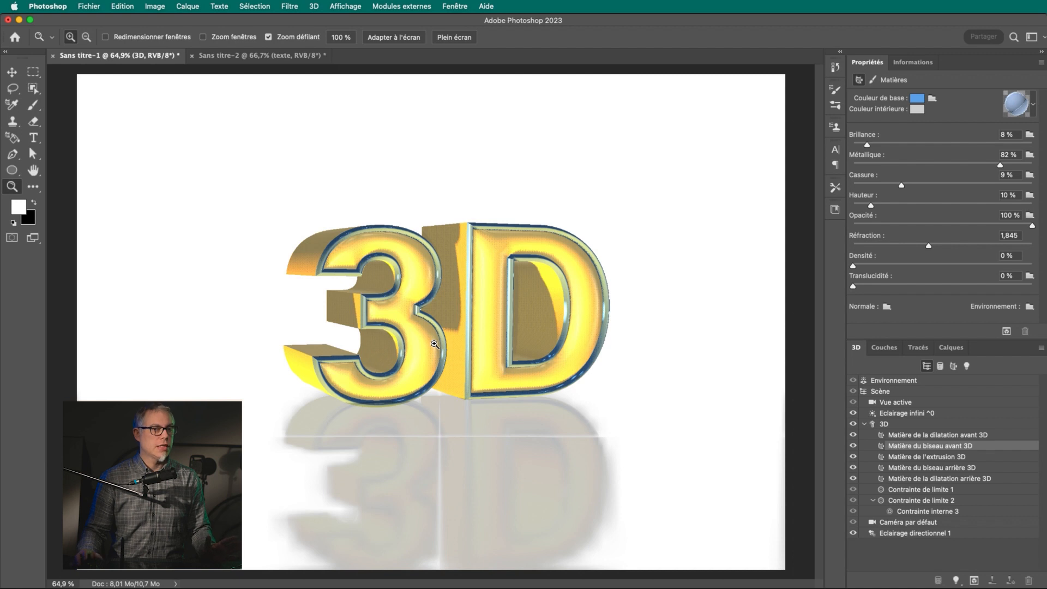
Inspect the lettering's bevels up close, and review the environment and active camera properties.
left_click_drag(423, 292, 454, 288)
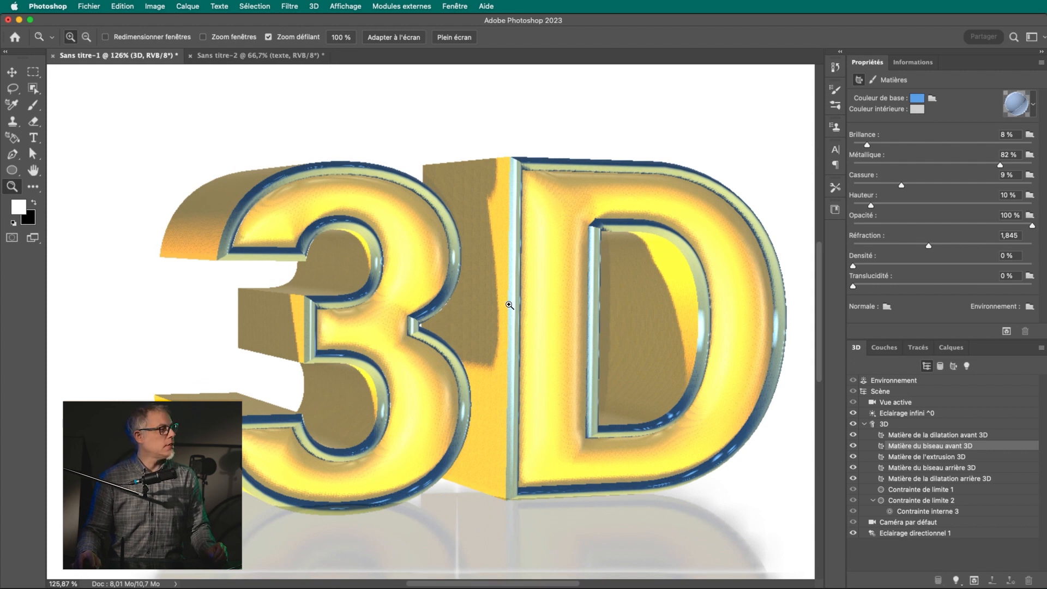
left_click_drag(473, 293, 444, 297)
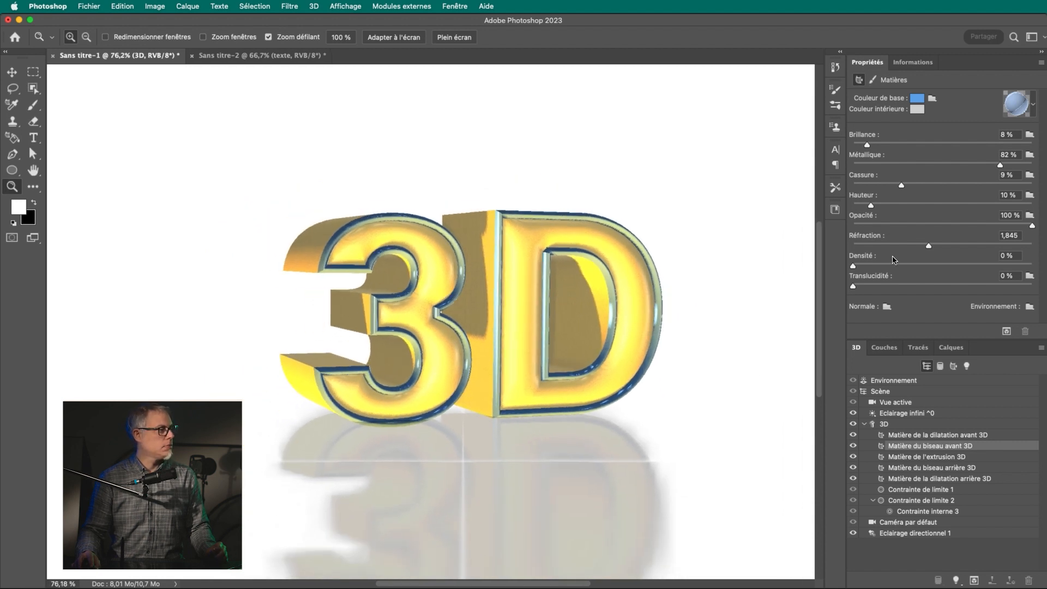
left_click(894, 384)
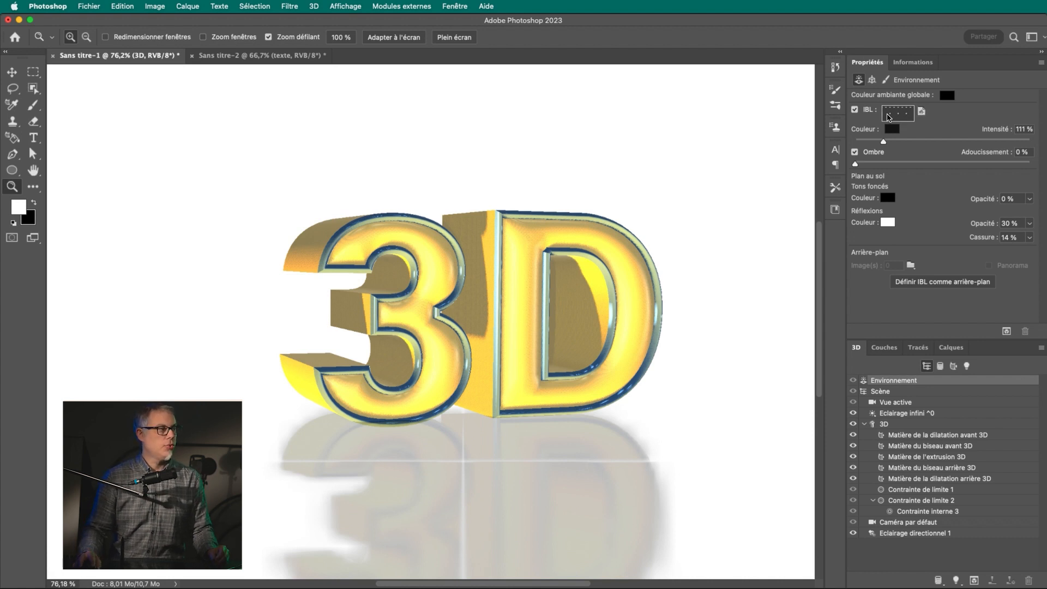
left_click(907, 404)
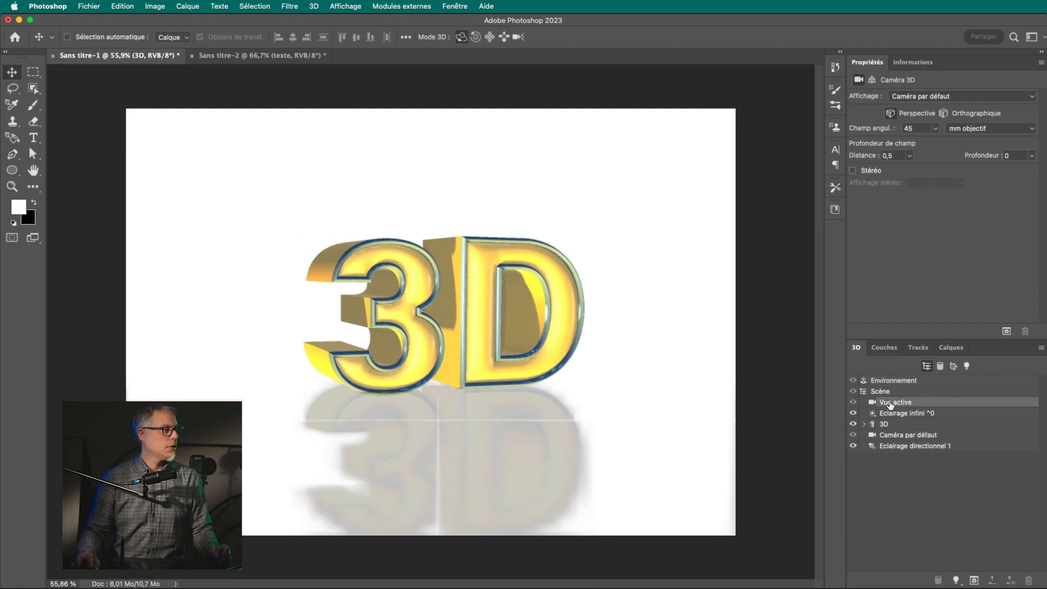
Split the extrusion of the 3D text into separate objects for the 3 and the D, accepting the loss of text editing.
left_click(884, 425)
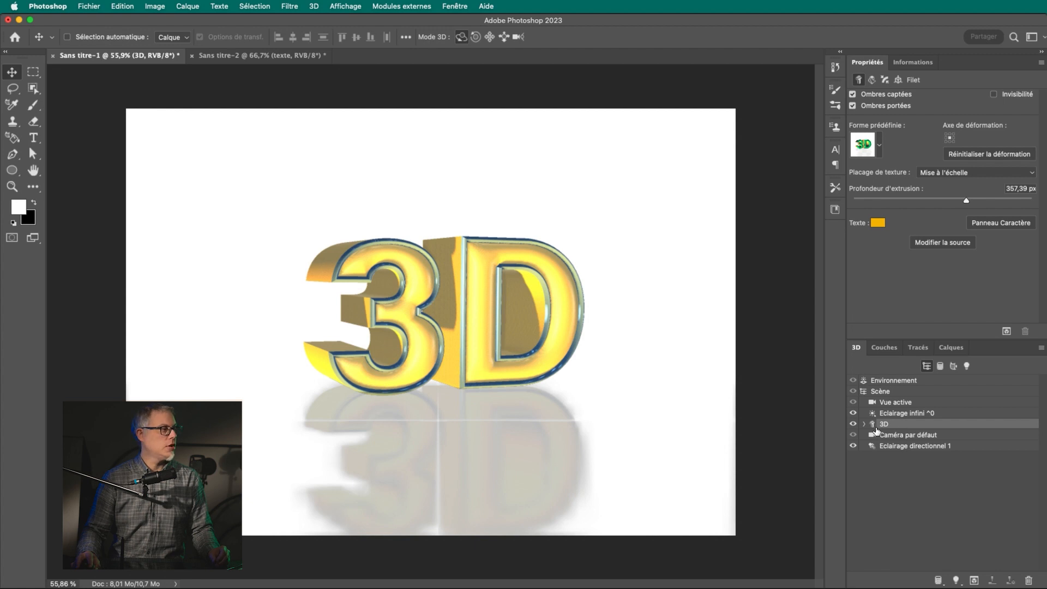
left_click(864, 424)
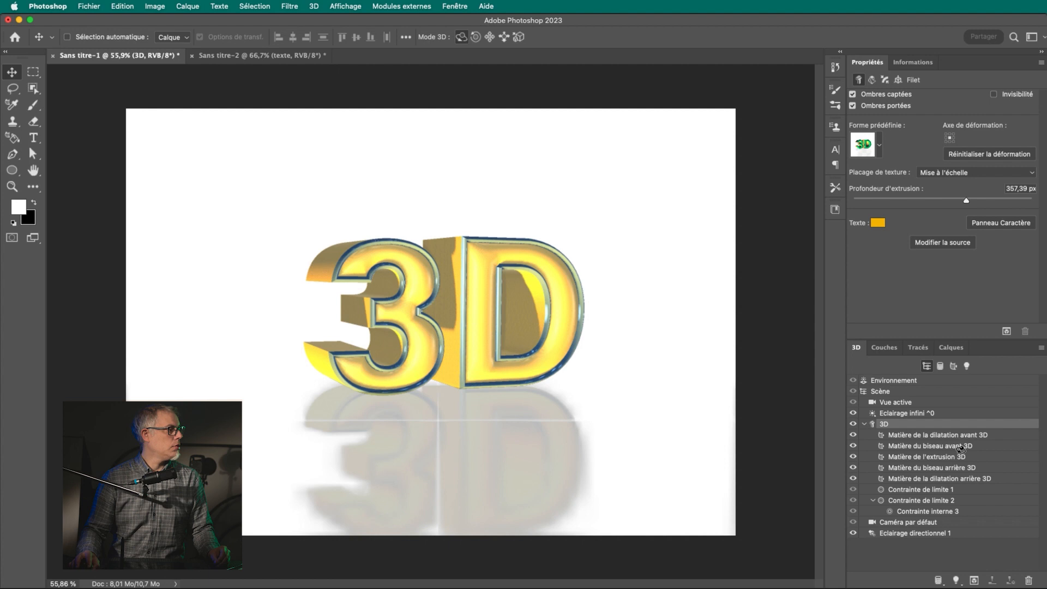
left_click(315, 6)
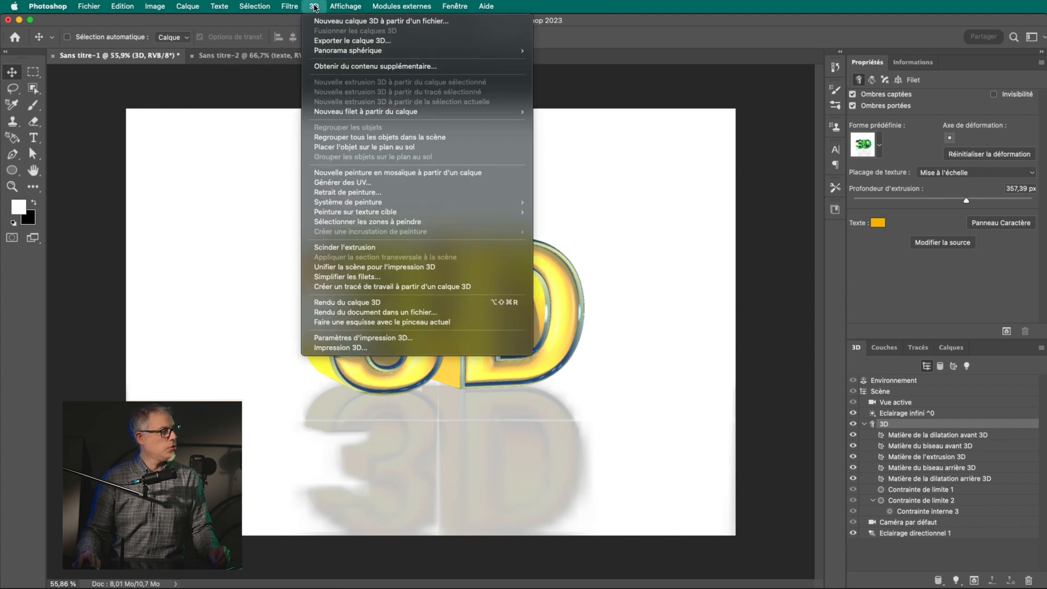
left_click(360, 248)
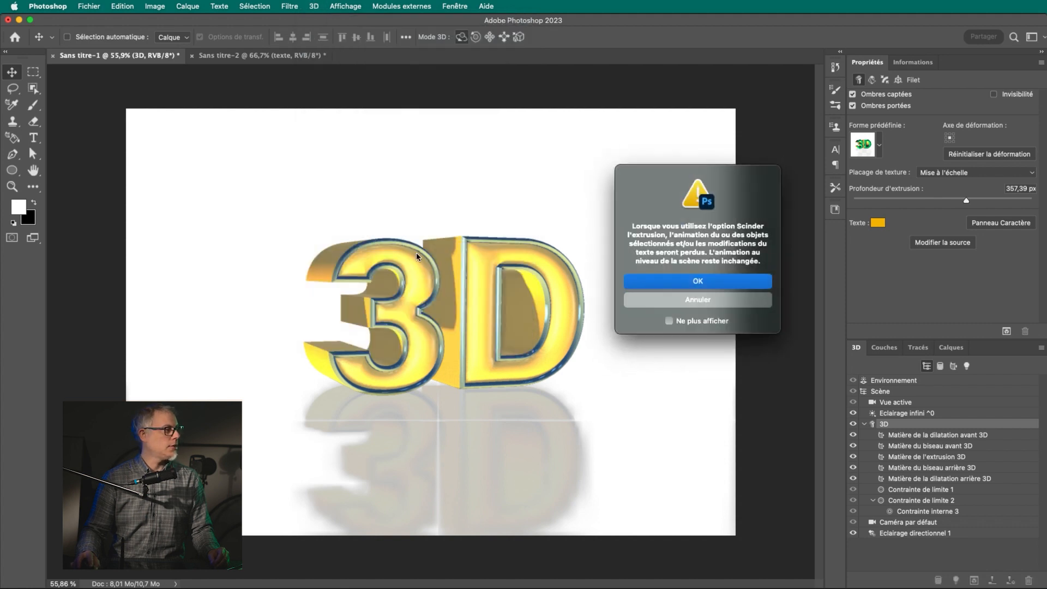
left_click(689, 281)
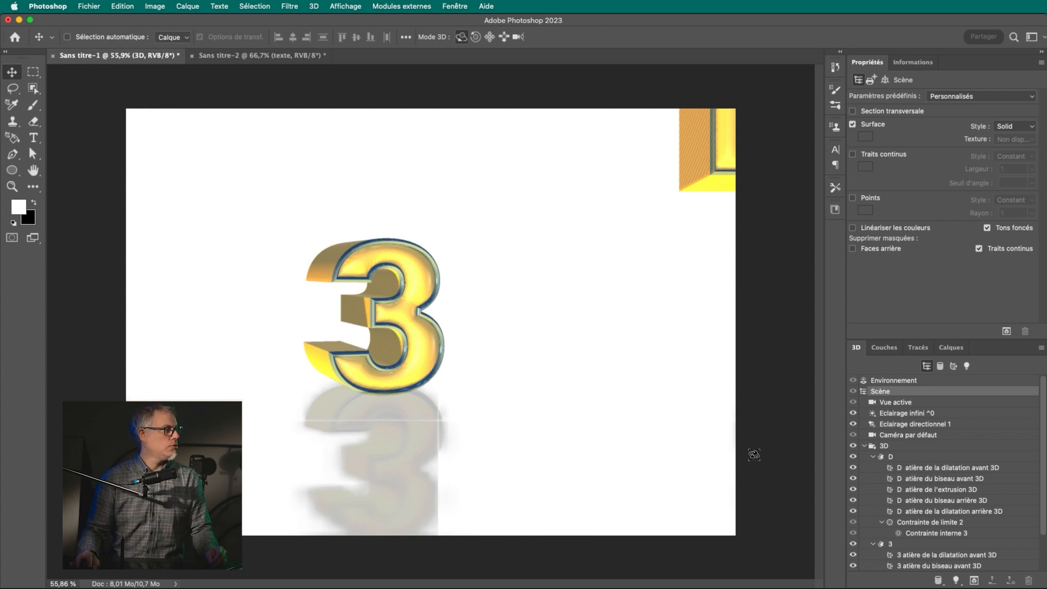
scroll(927, 475, "down", 3)
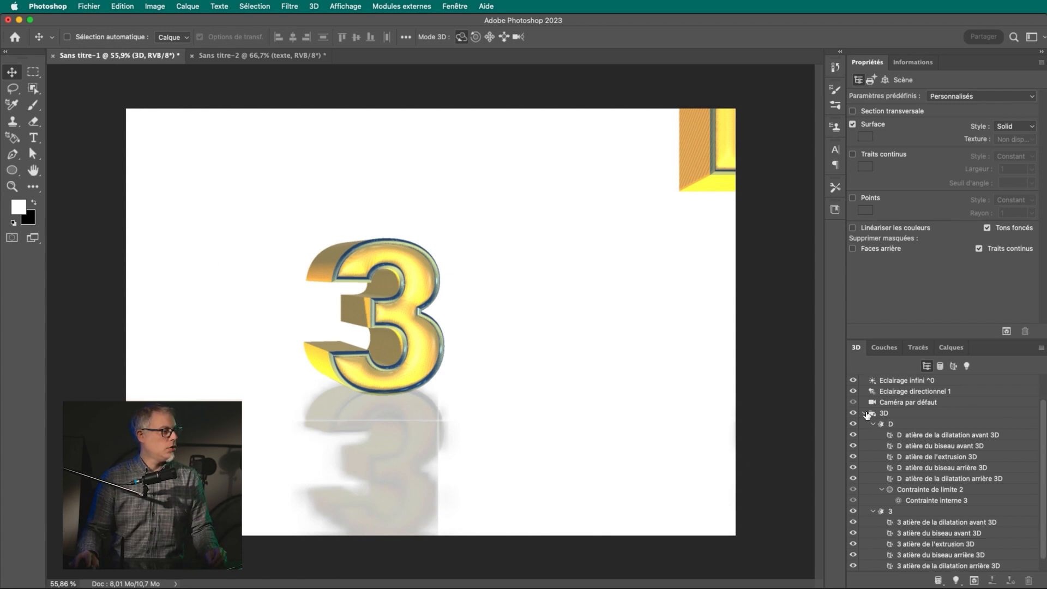
Slide the D back into the picture beside the 3, and shift the 3 away from it and slightly upward.
left_click(884, 424)
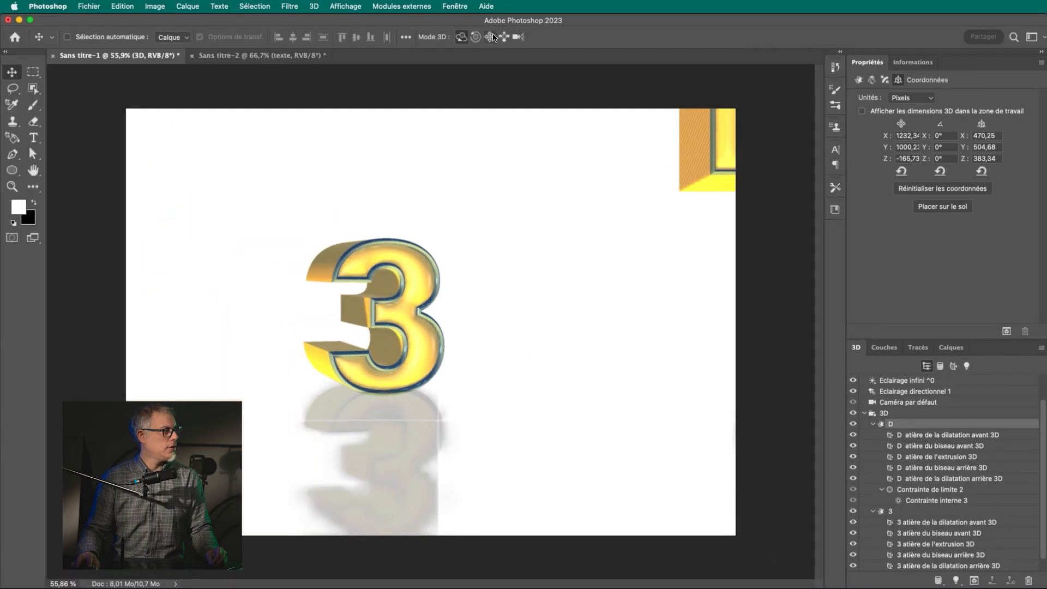
left_click(489, 37)
left_click_drag(695, 170, 513, 349)
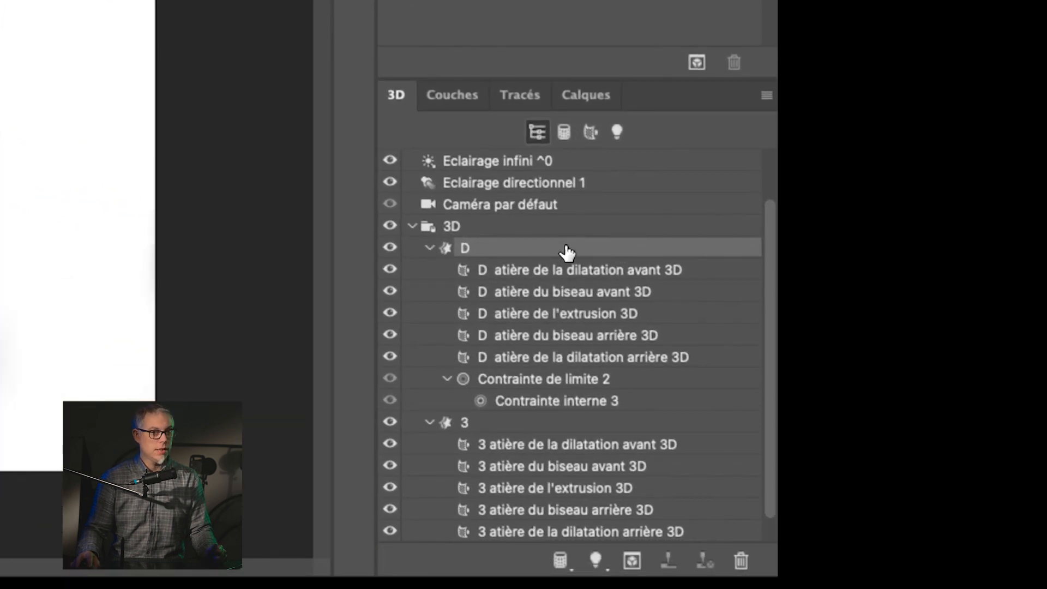
left_click(491, 424)
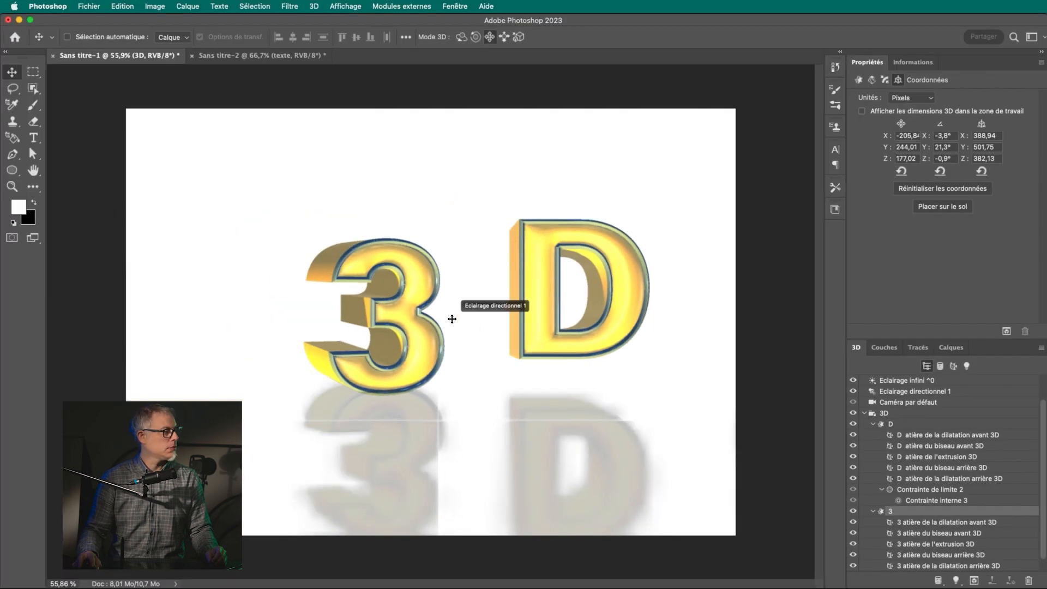
left_click_drag(452, 319, 393, 272)
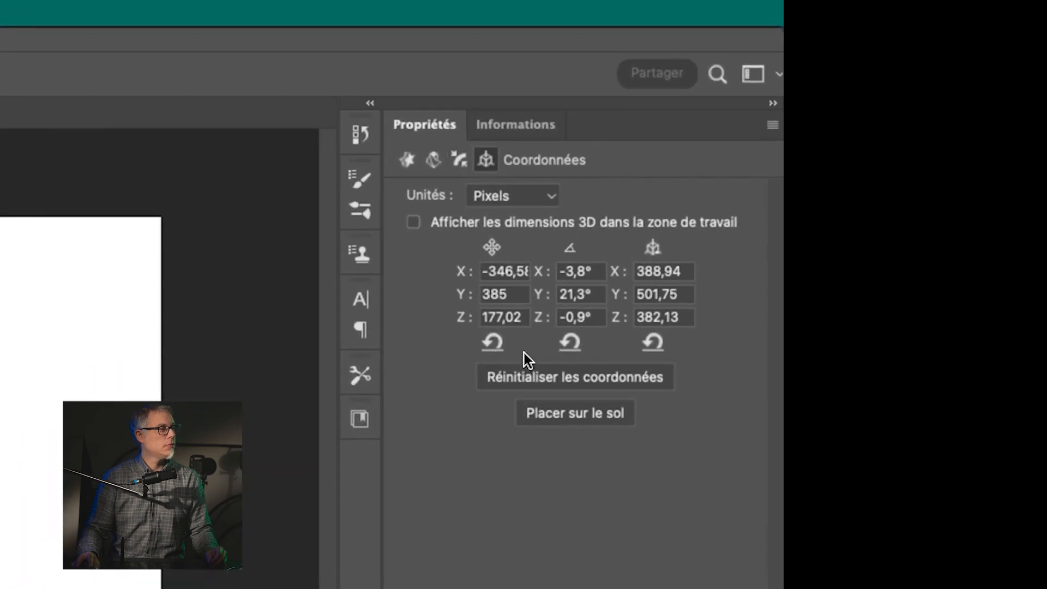
Place the 3 and the D on the ground plane so both letters rest on their reflections.
left_click(558, 417)
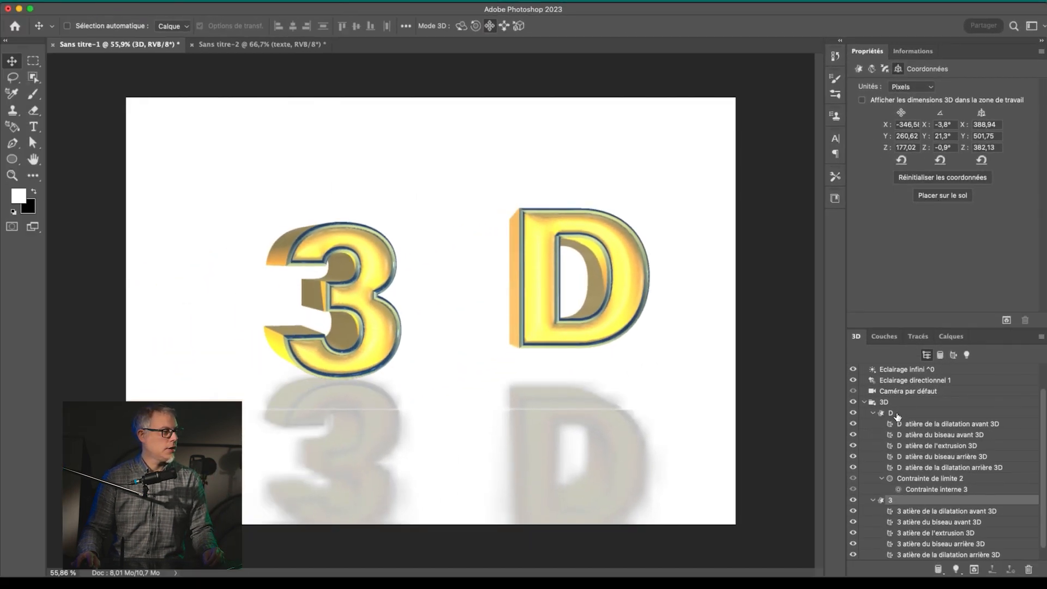
left_click(891, 413)
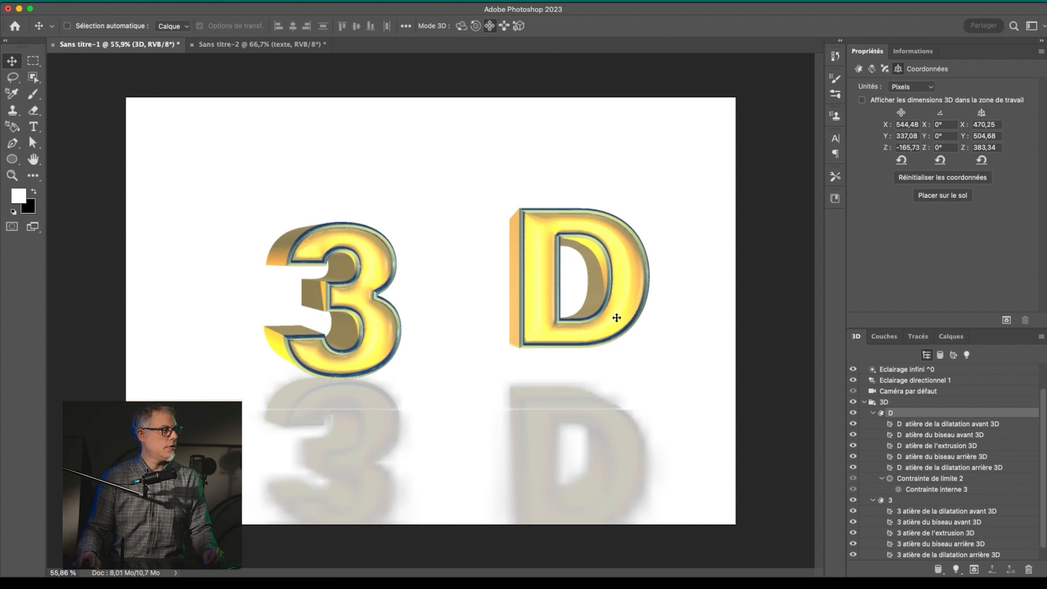
left_click(930, 195)
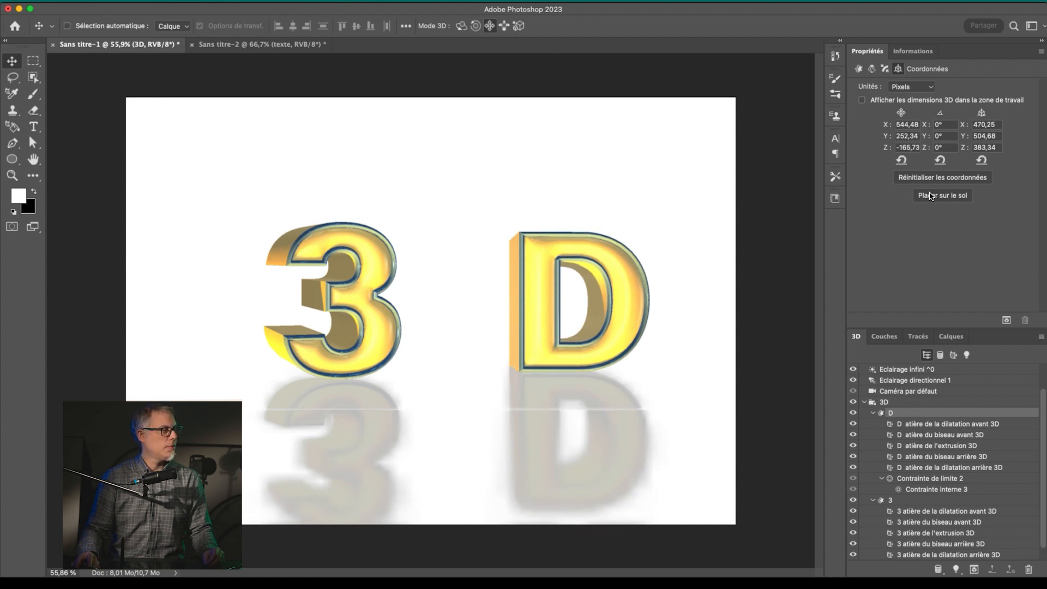
Rotate the D to about -2° X and 8.7° Y, and the 3 to about -2.3° X, 26.3° Y and -0.3° Z.
left_click_drag(1043, 453, 1042, 472)
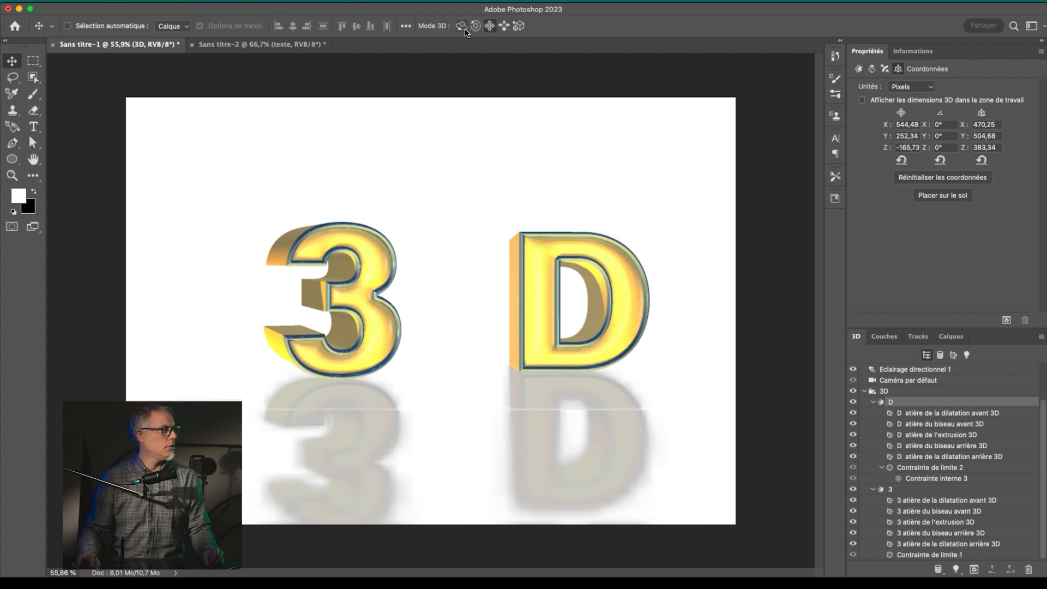
left_click(462, 26)
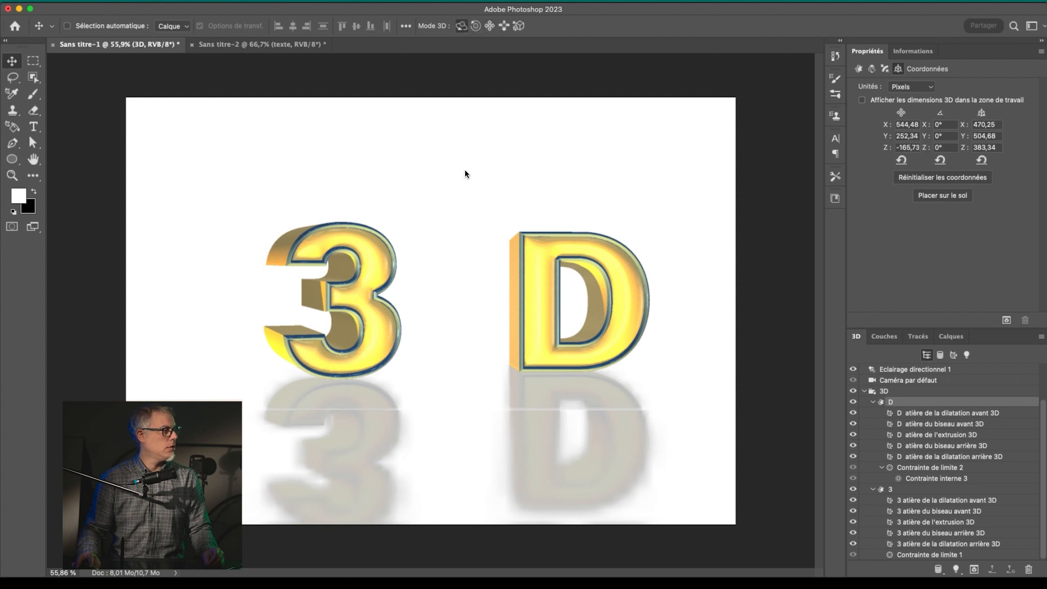
left_click_drag(550, 289, 580, 293)
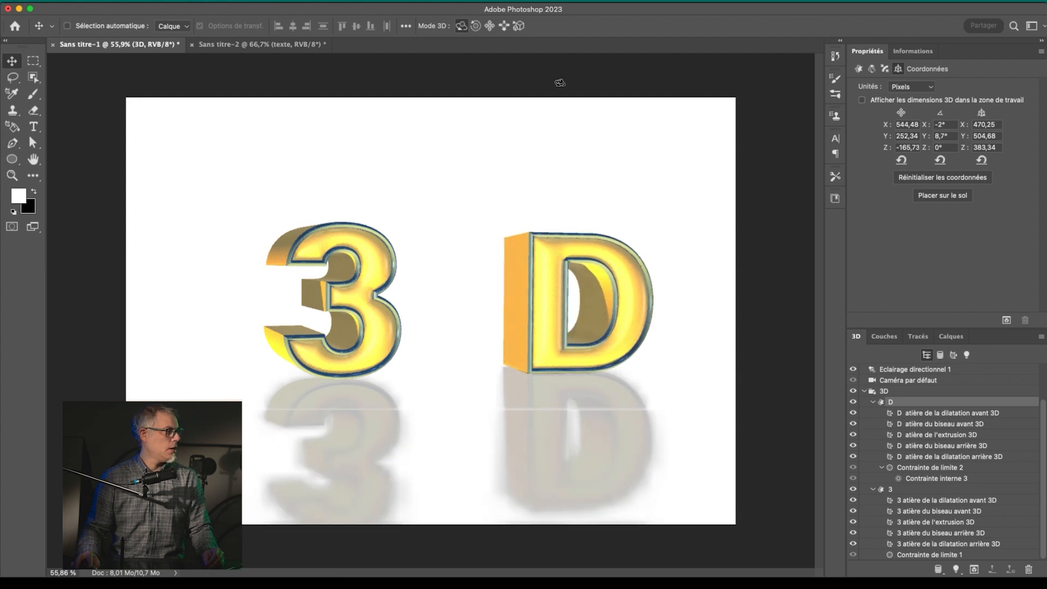
left_click(905, 491)
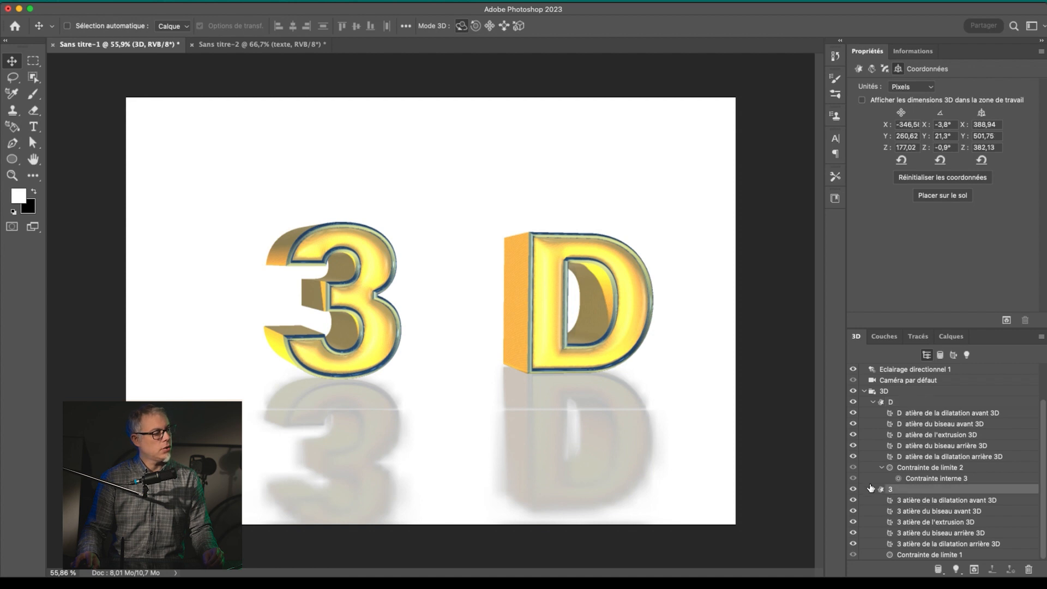
left_click_drag(368, 303, 383, 301)
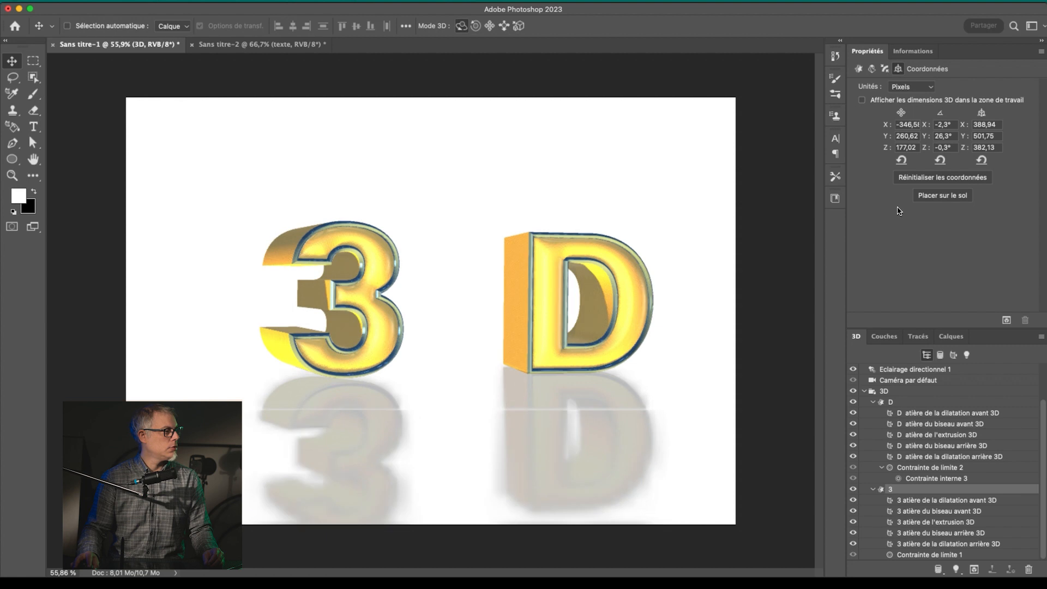
Drop the rotated 3 and D onto the ground plane again.
left_click(921, 197)
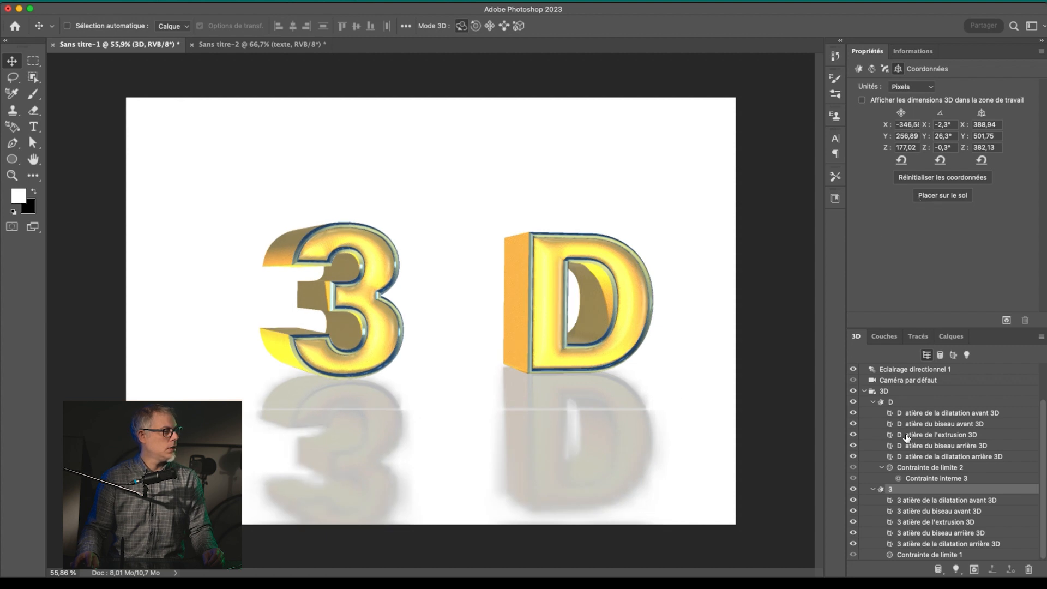
left_click(905, 403)
left_click(949, 197)
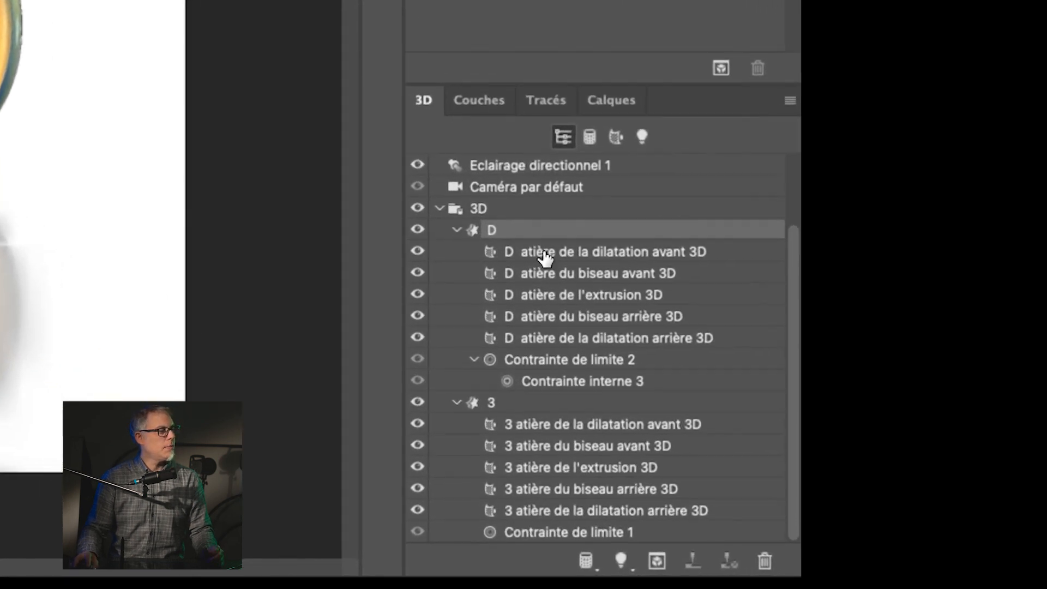
Examine the D's separate materials, including its extrusion material, and the 3 object's own material group.
left_click(751, 342)
left_click(755, 358)
left_click(552, 290)
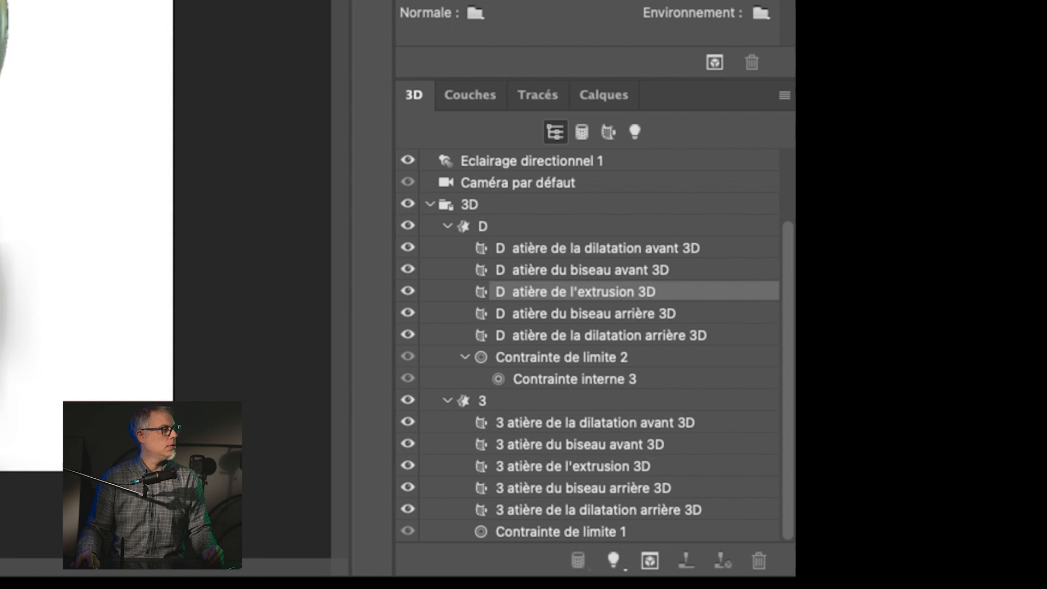
left_click(561, 403)
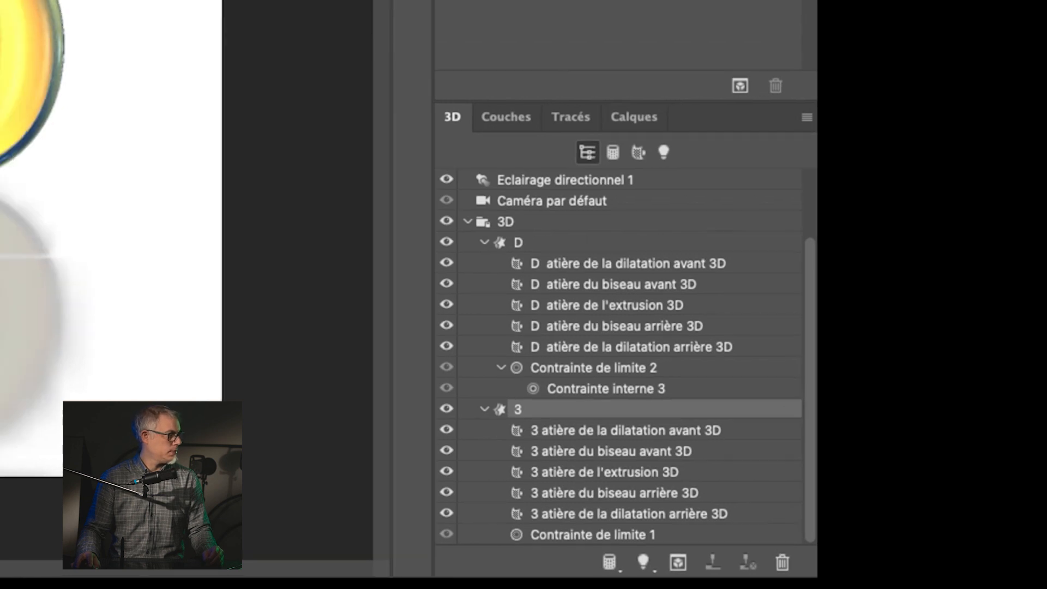
Collapse the component lists of the D and the 3 inside the 3D group, and select the active view.
left_click(865, 447)
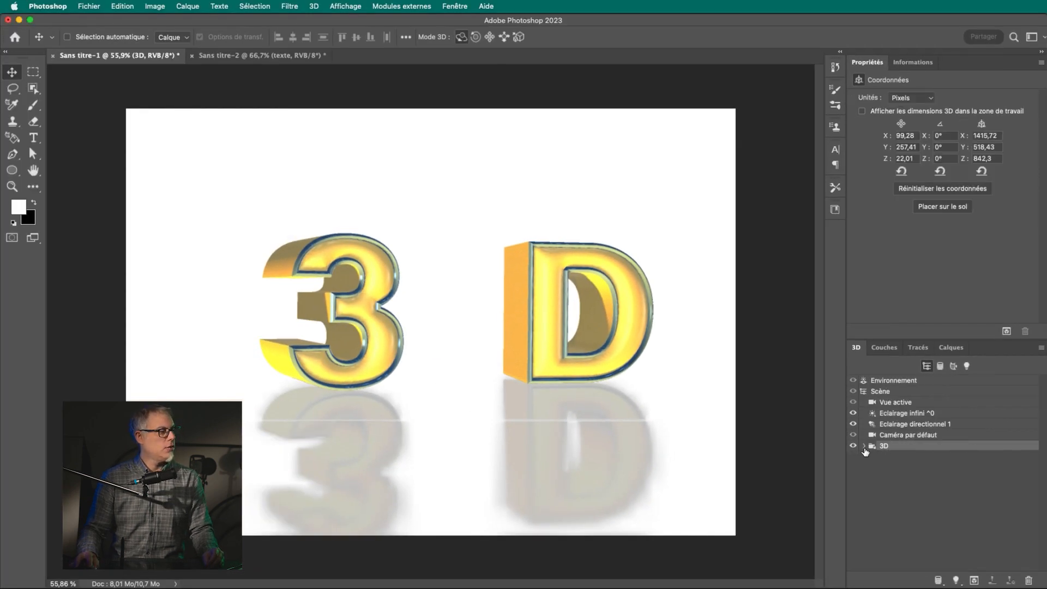
left_click(864, 446)
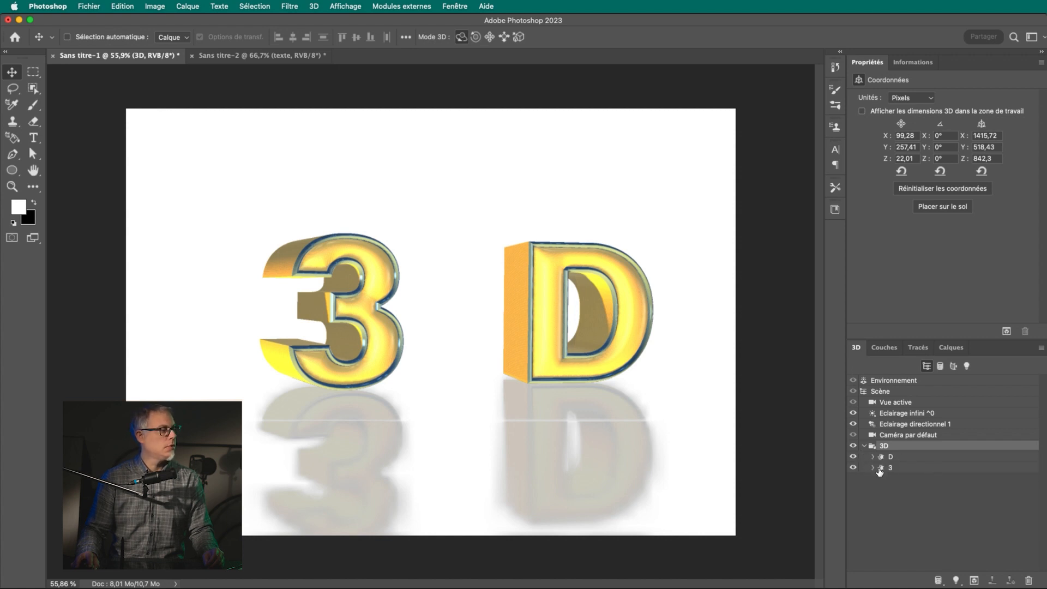
left_click(873, 468)
left_click(873, 457)
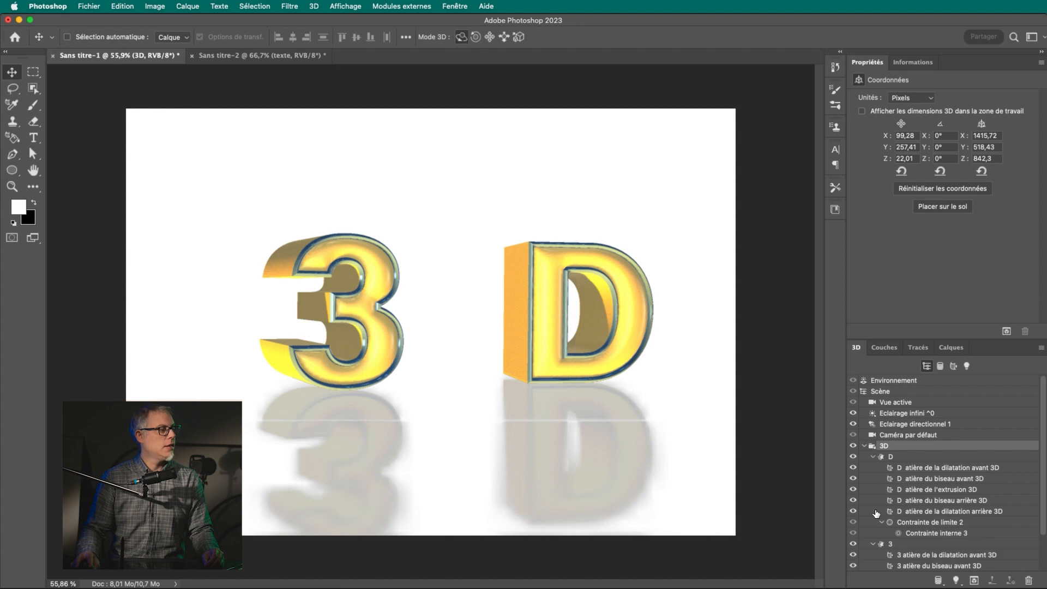
left_click(872, 457)
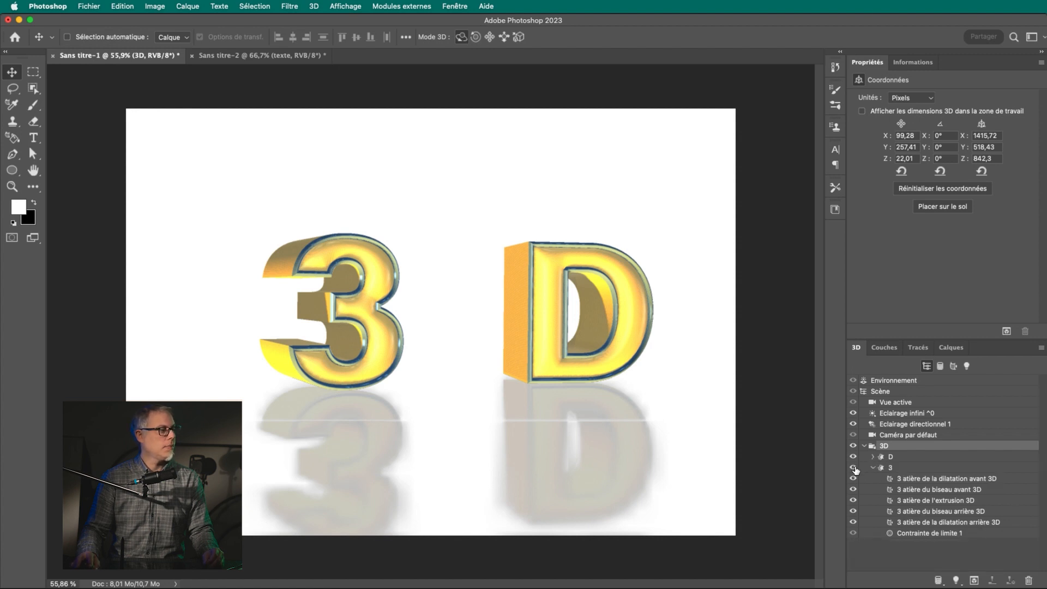
left_click(872, 467)
left_click(463, 389)
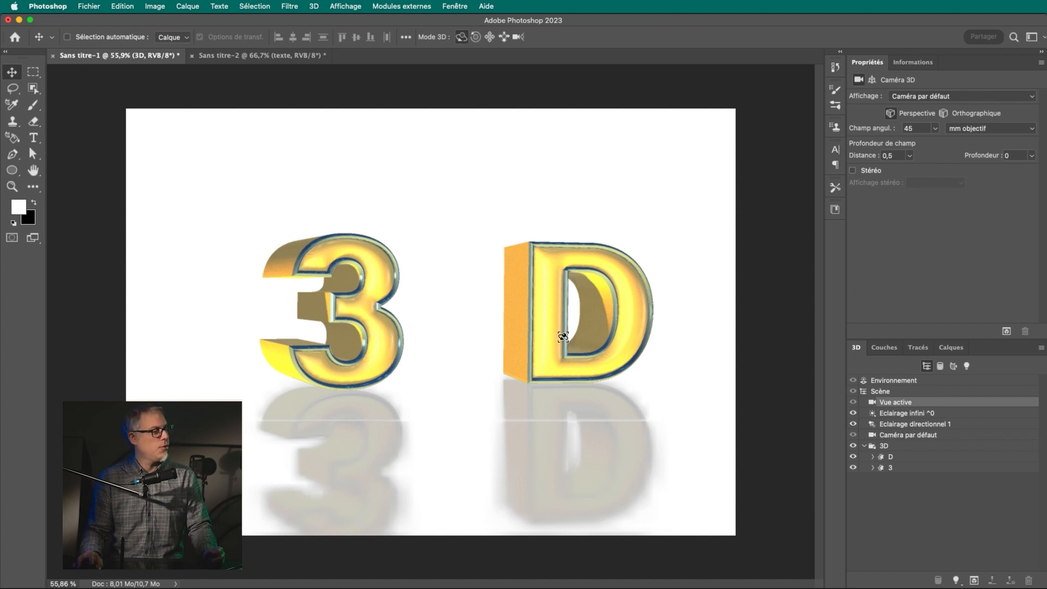
Hide and show the 3D layer to check it against the separate background layer.
left_click(946, 354)
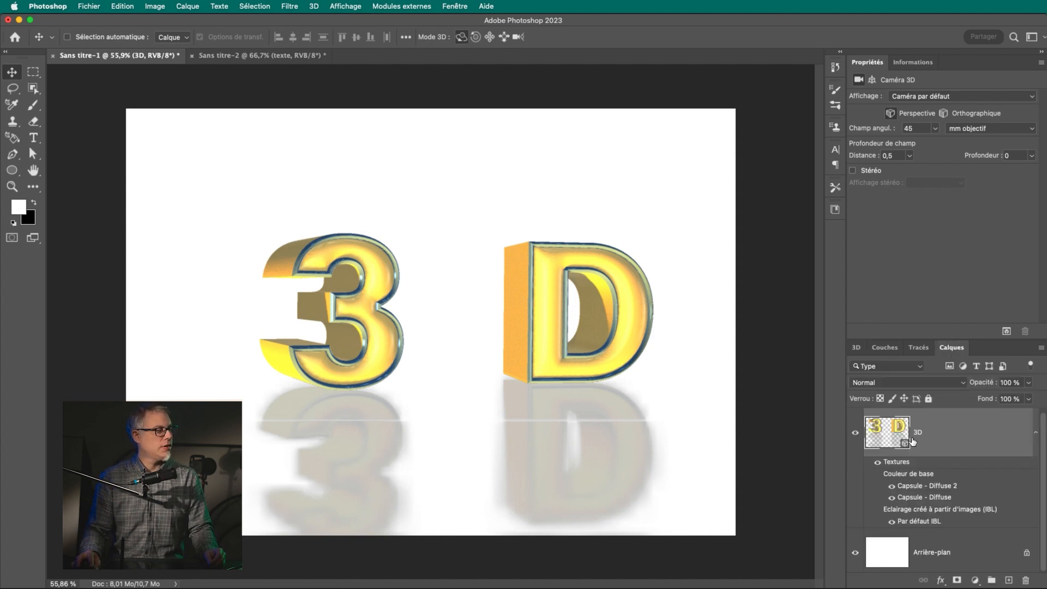
left_click(854, 433)
left_click(856, 435)
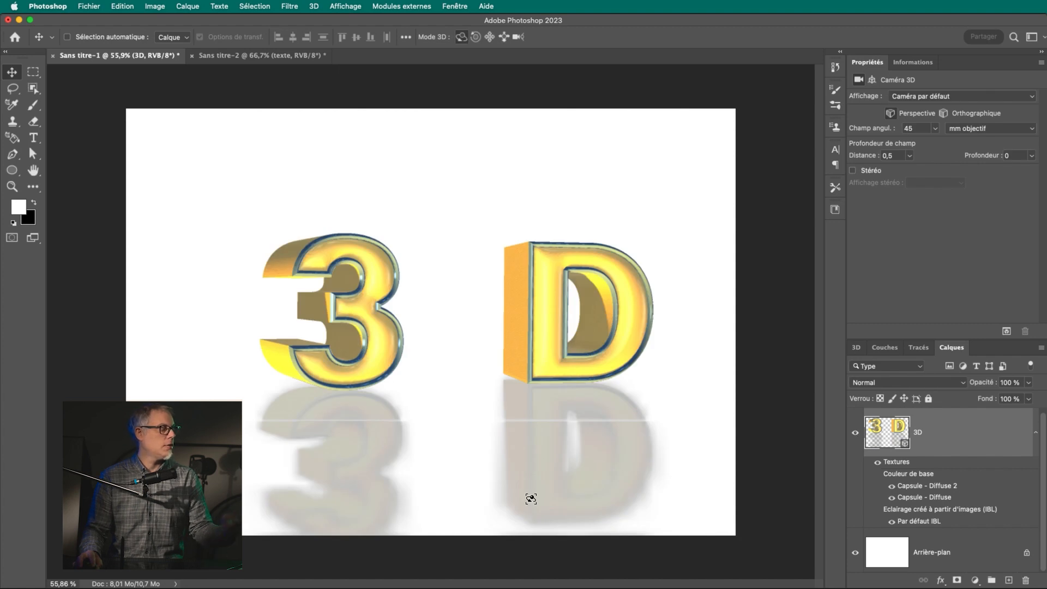
Add a linear 90° gradient fill layer using the Bleu_02 preset between the background and the 3D layer.
left_click(974, 566)
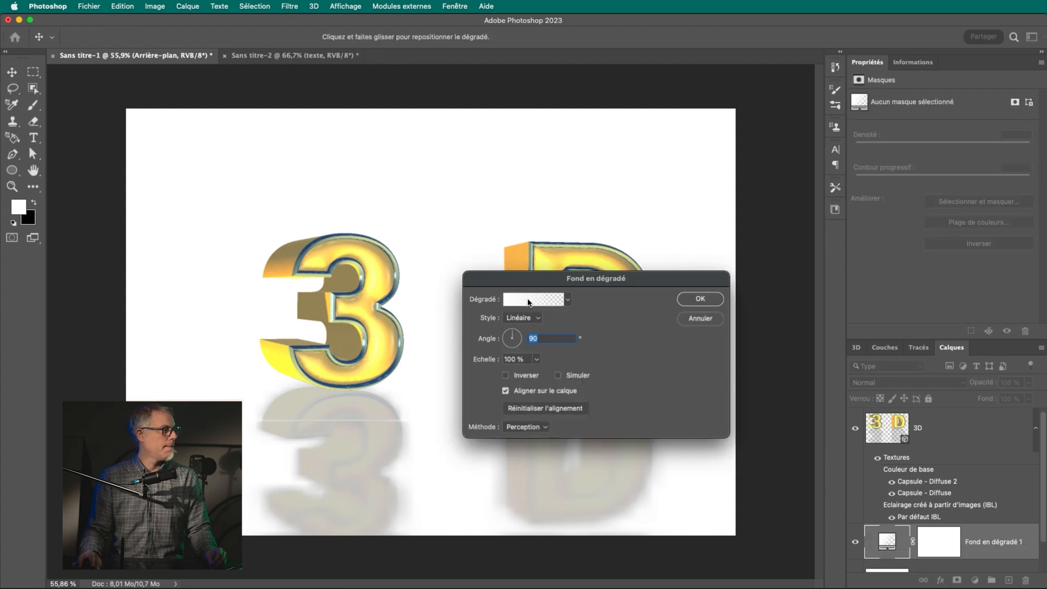
left_click(528, 301)
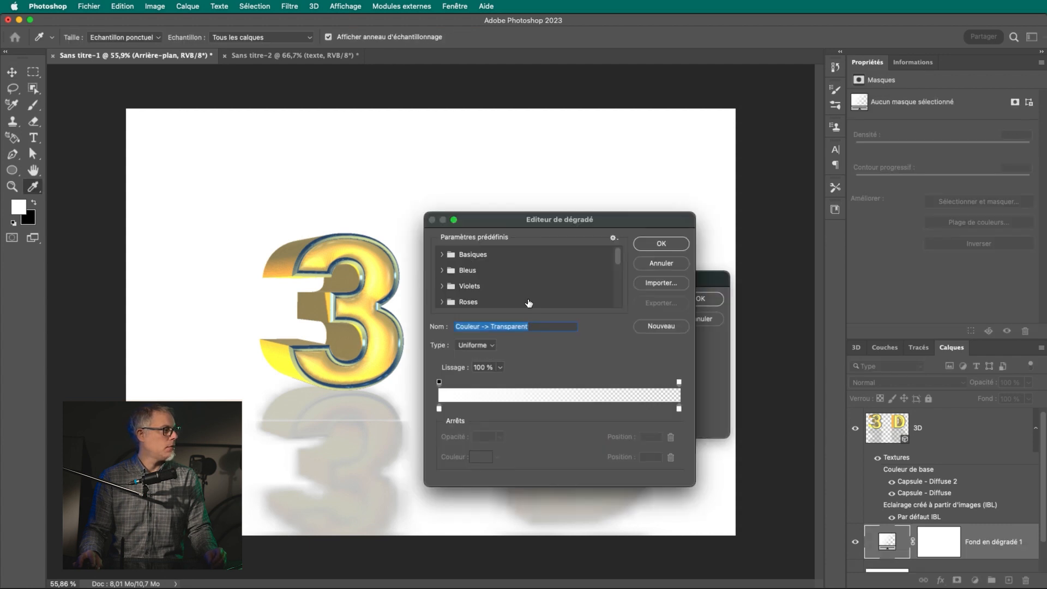
left_click(442, 271)
left_click(491, 290)
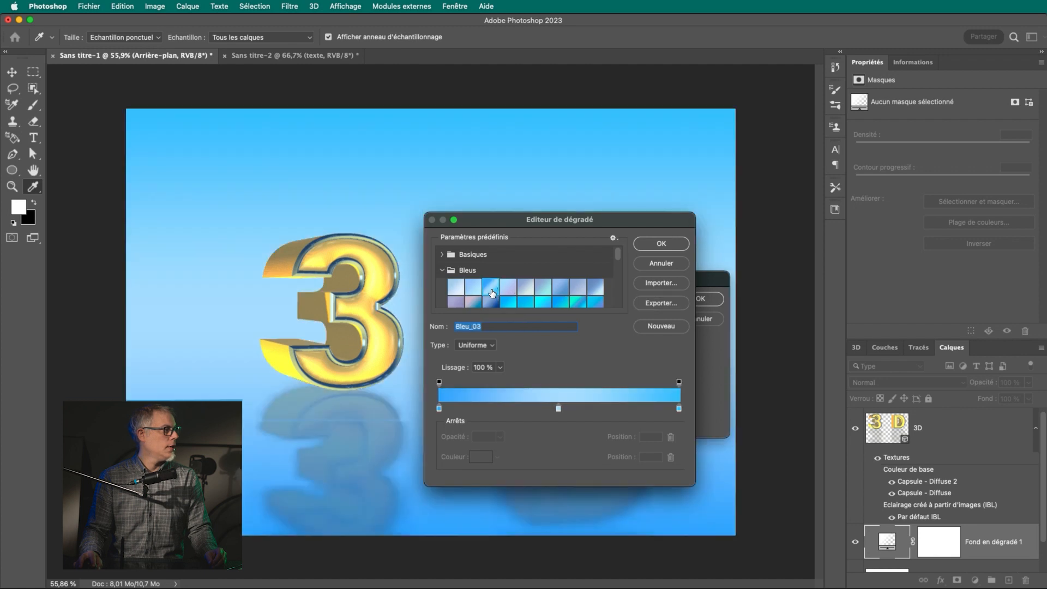
left_click(474, 290)
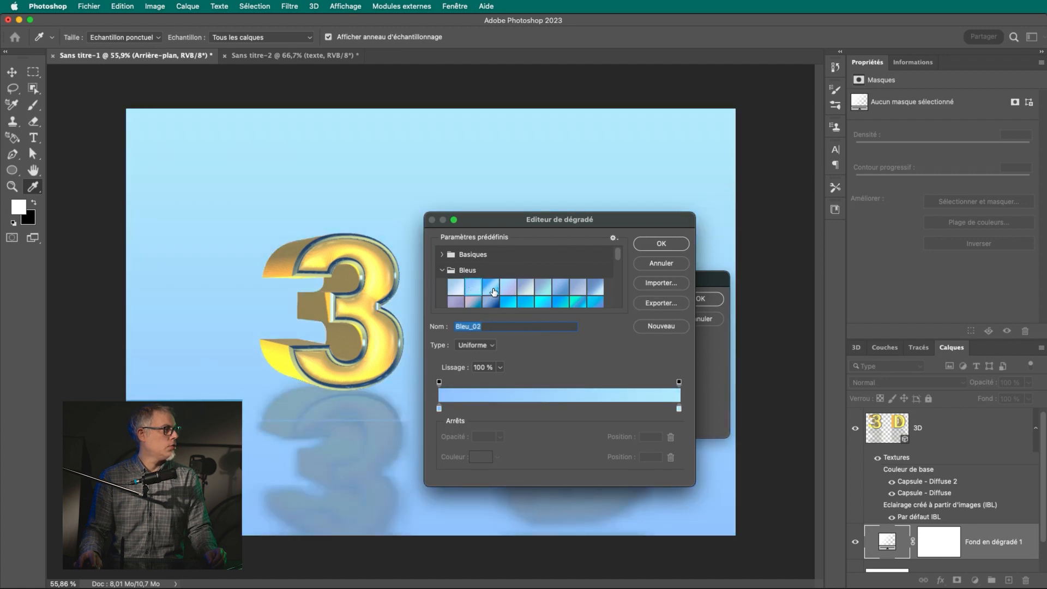
left_click(661, 243)
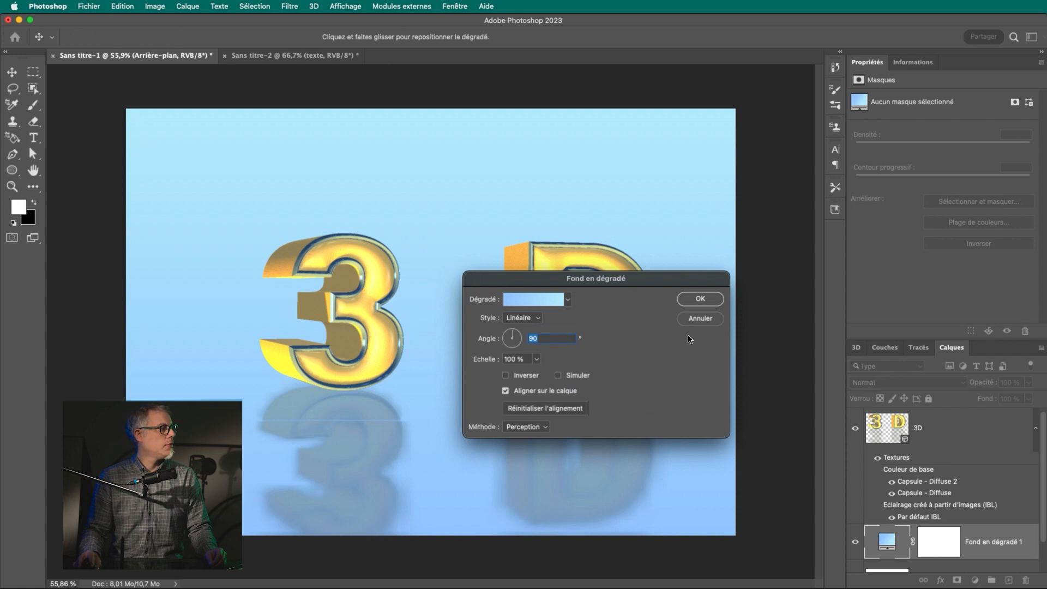
key("Return")
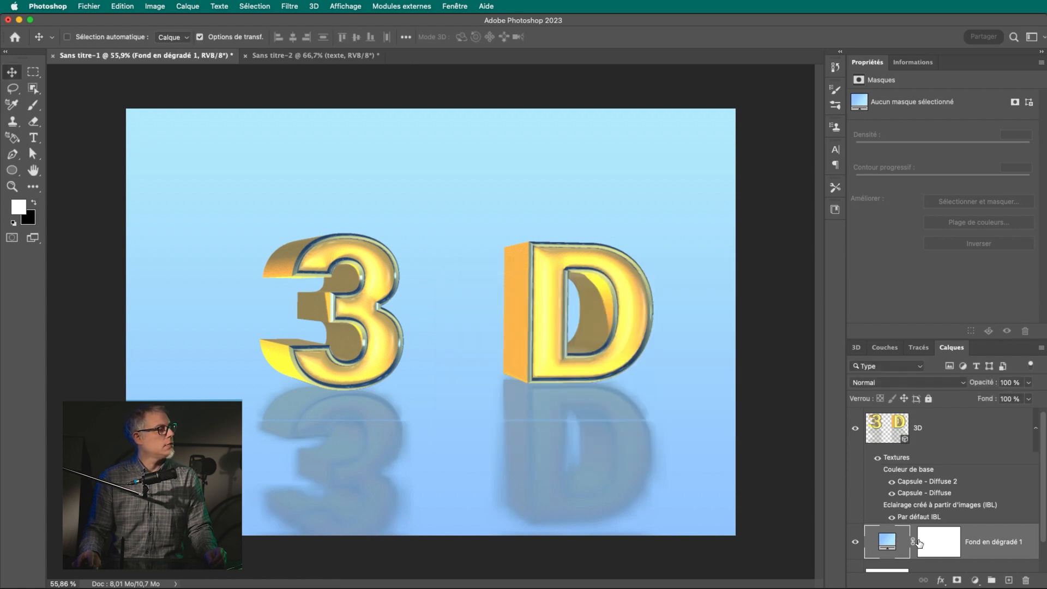
Change the gradient fill layer to the Bleu_03 preset, keeping the linear style and 90° angle.
double_click(892, 544)
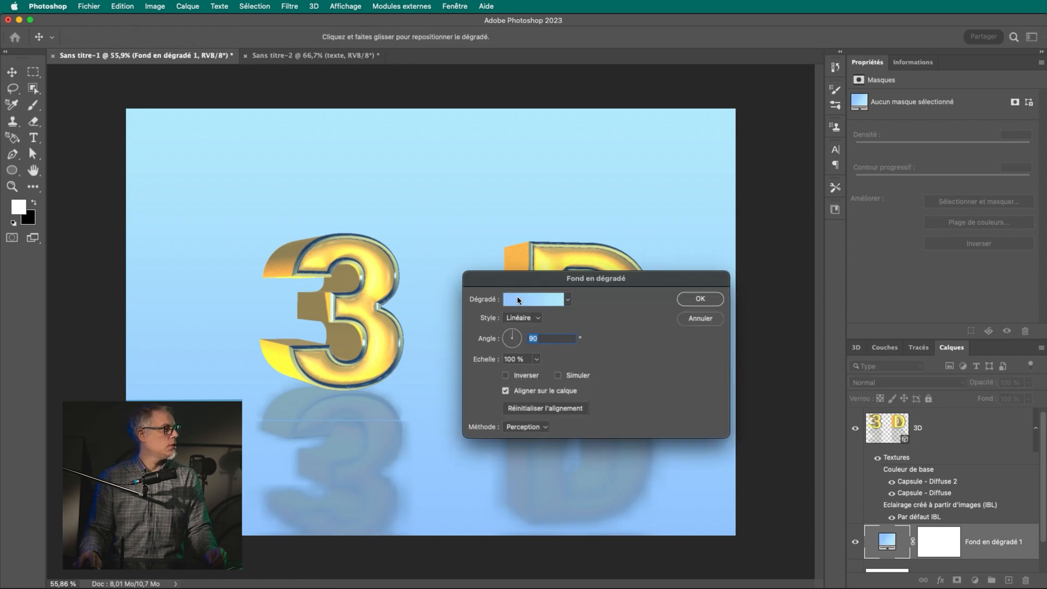
left_click(518, 299)
left_click(443, 272)
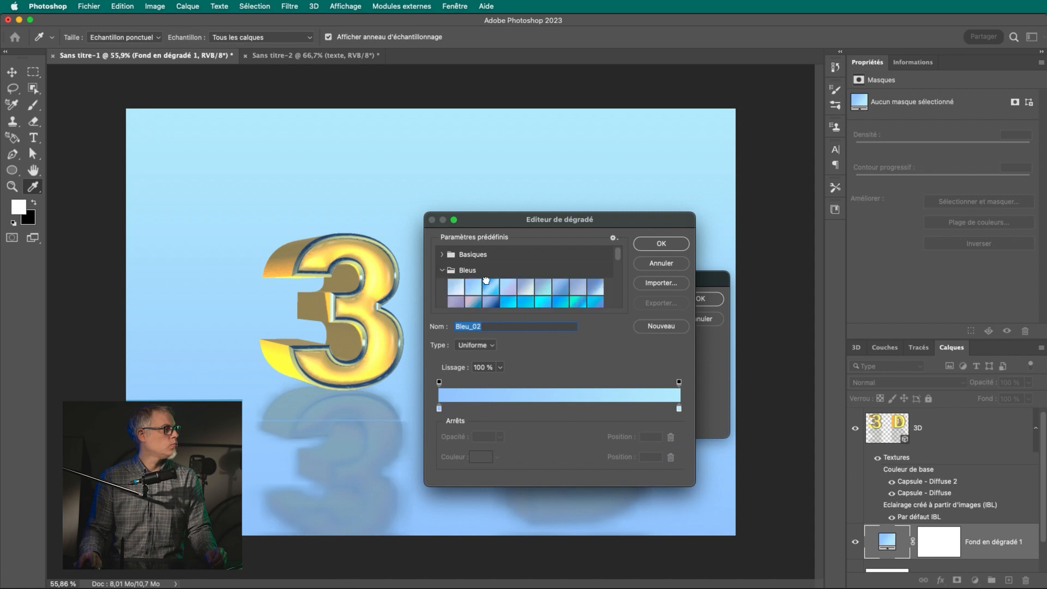
left_click(492, 288)
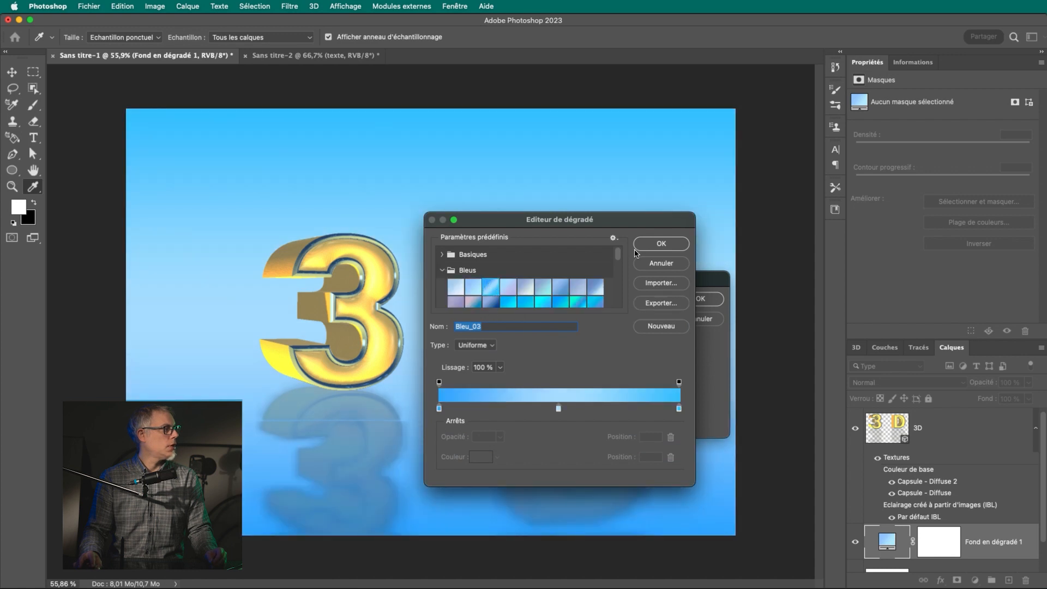
left_click(654, 244)
left_click_drag(552, 279, 655, 288)
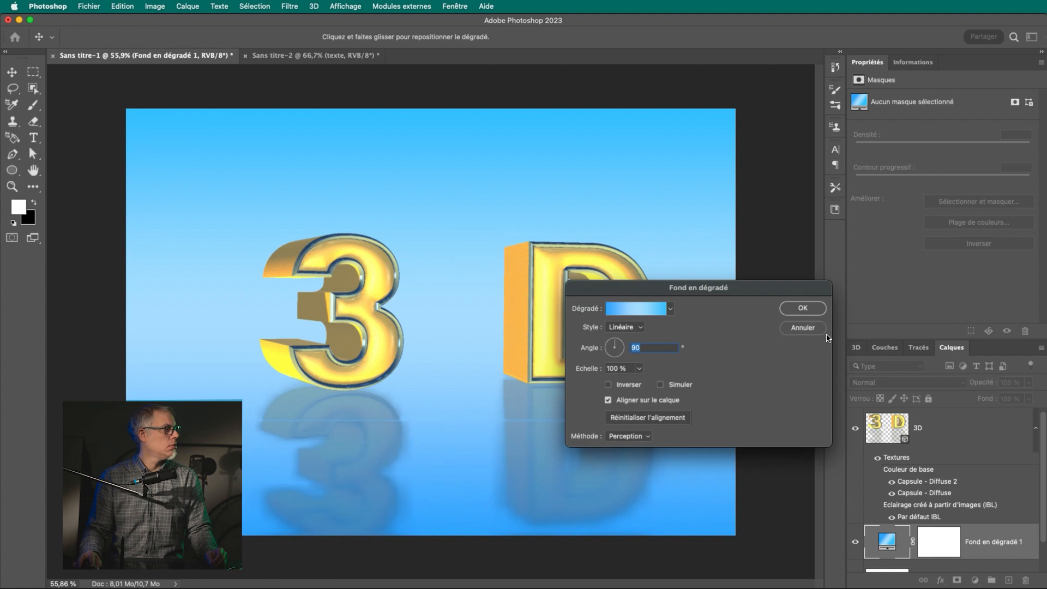
left_click(803, 308)
Slide the 3 sideways toward the D in the 3D scene to close up the gap between the letters.
left_click(948, 434)
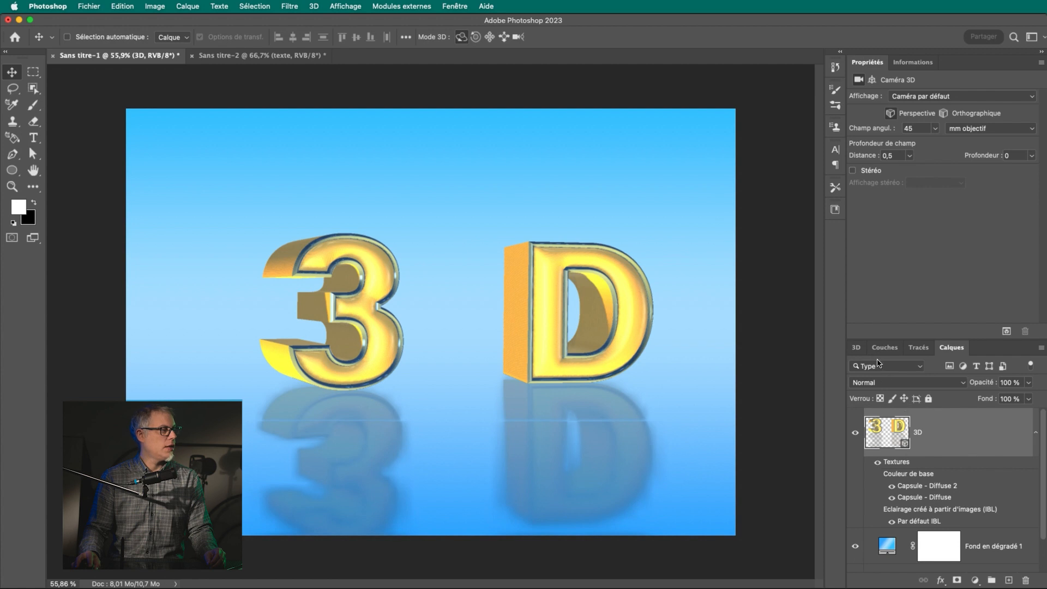
left_click(856, 348)
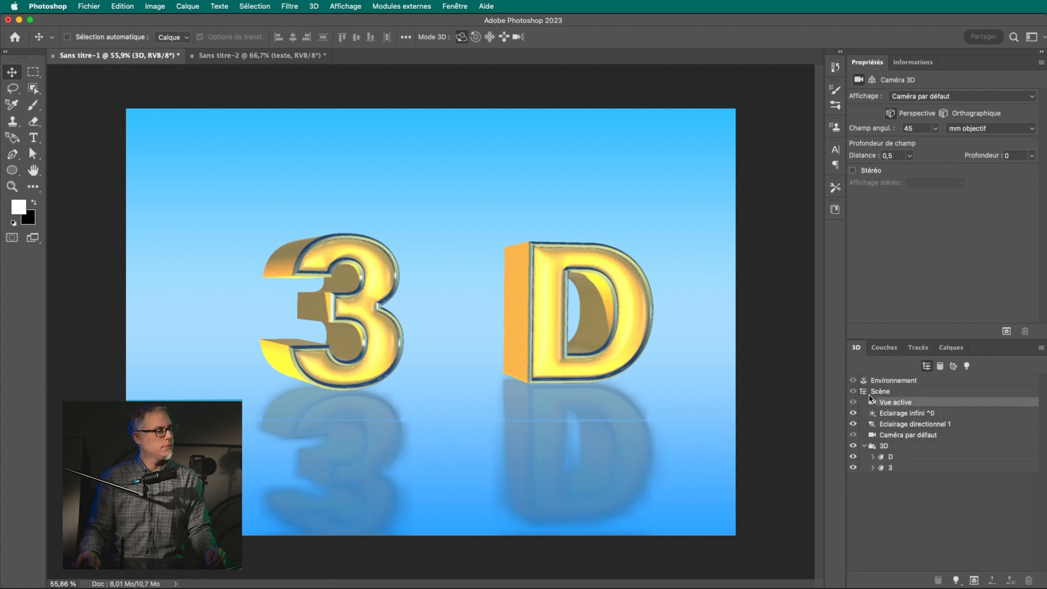
left_click(879, 469)
left_click(490, 38)
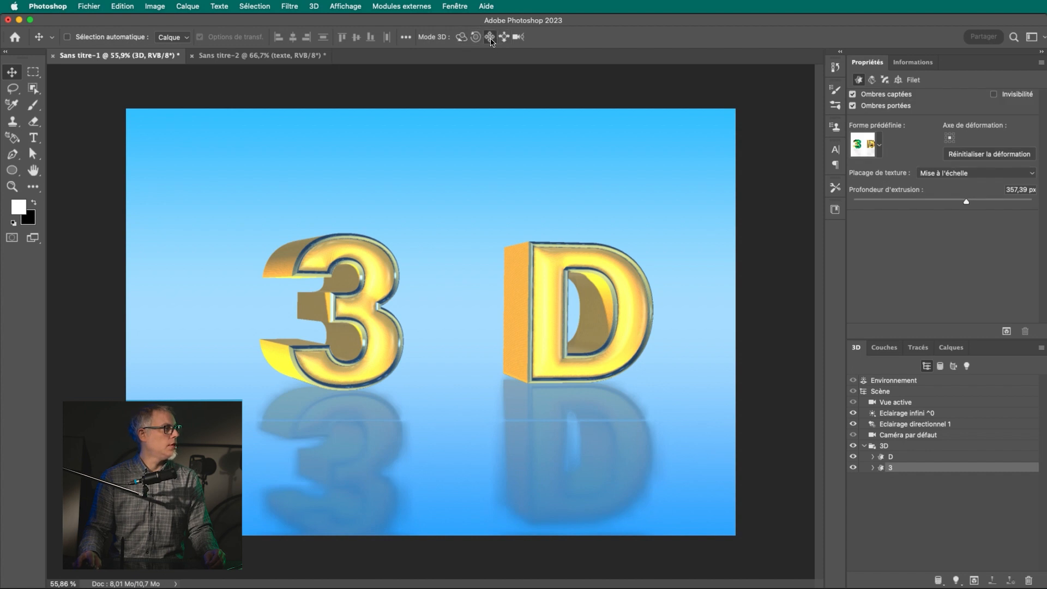
left_click_drag(377, 264, 471, 270)
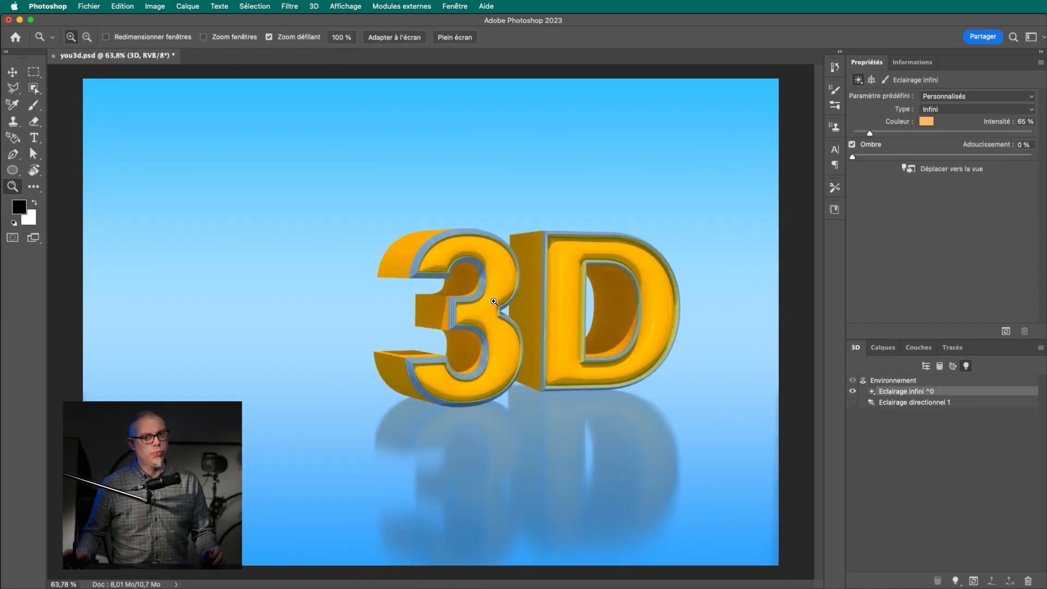
left_click(494, 302)
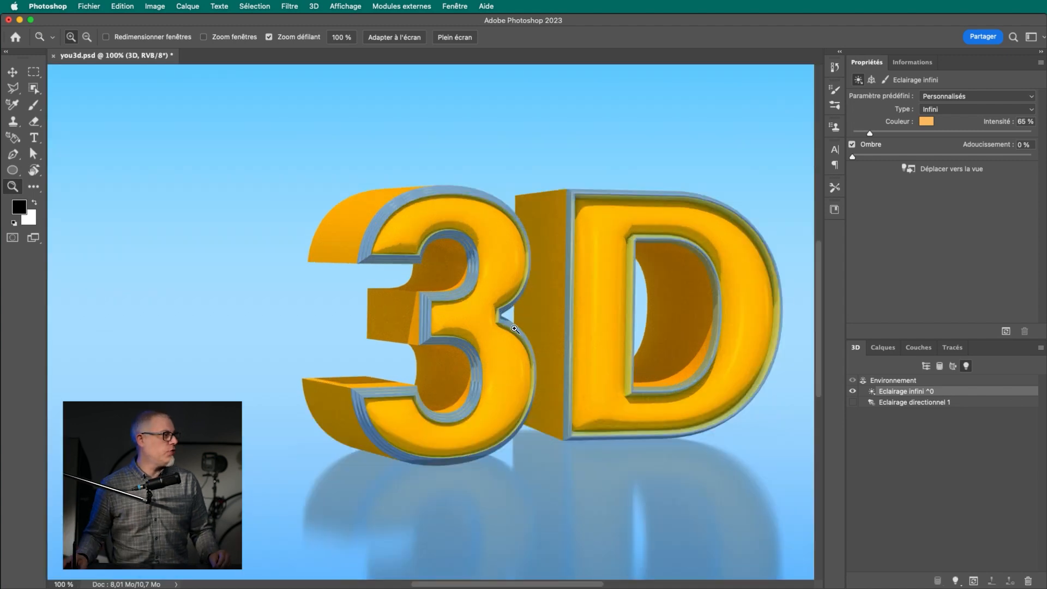
left_click_drag(515, 325, 463, 288)
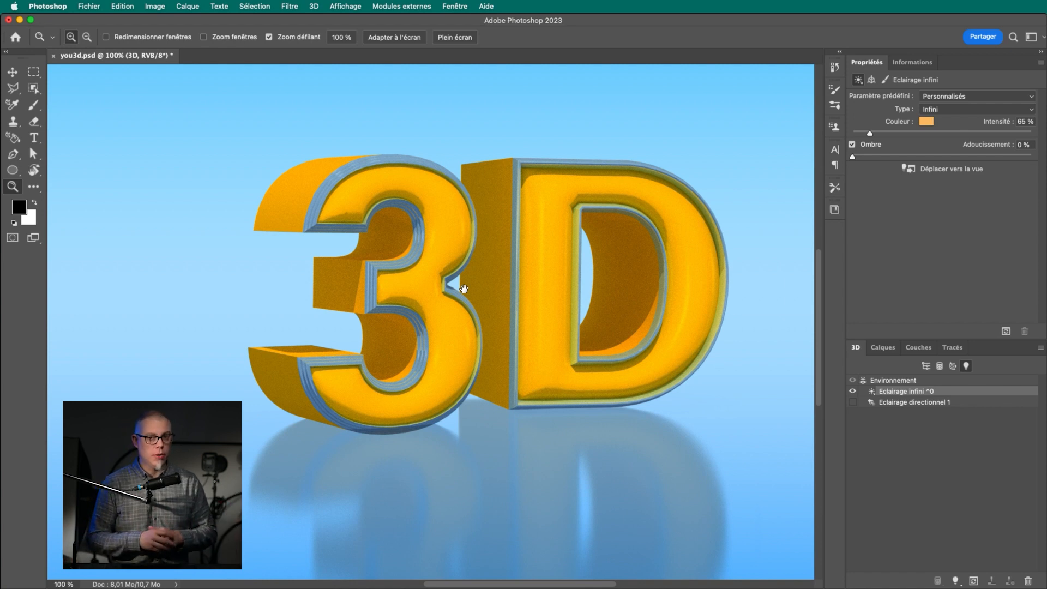
left_click_drag(465, 311, 446, 314)
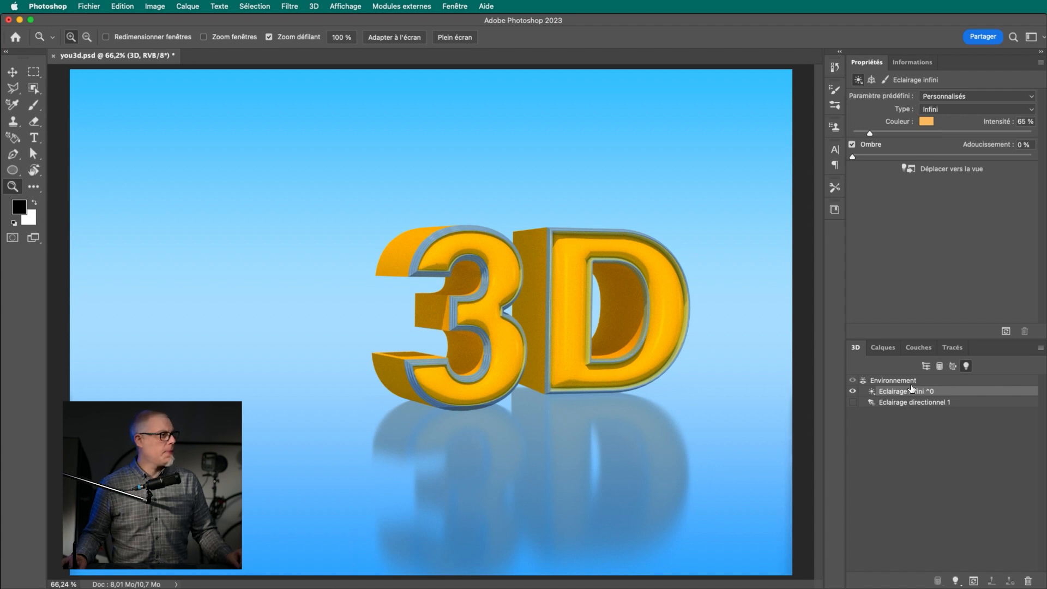
Open the material presets for the D's extrusion and enlarge the preset picker to show more rows.
left_click(926, 366)
left_click(1009, 489)
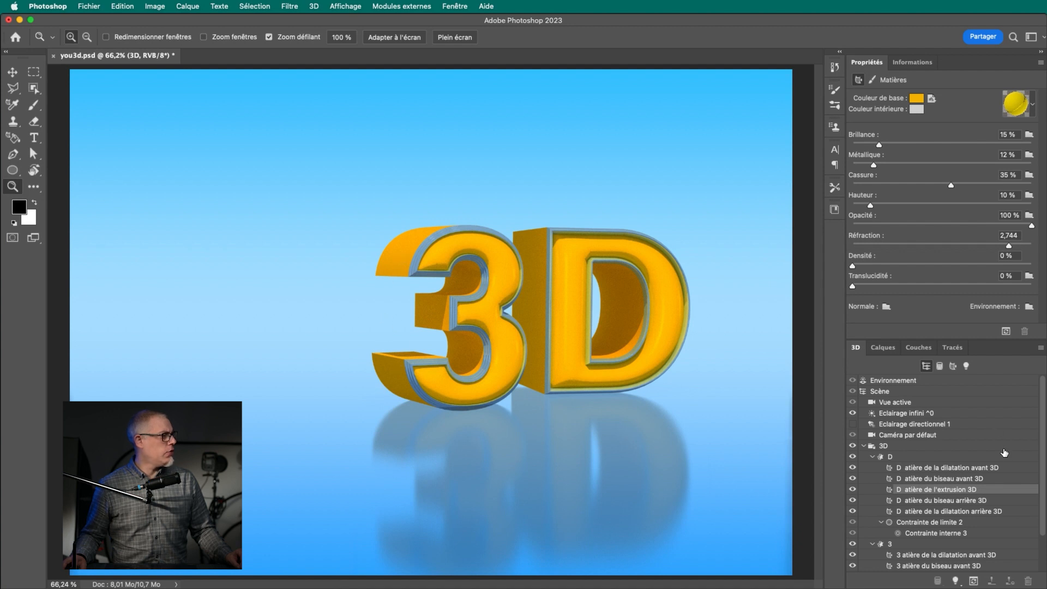
left_click(1036, 107)
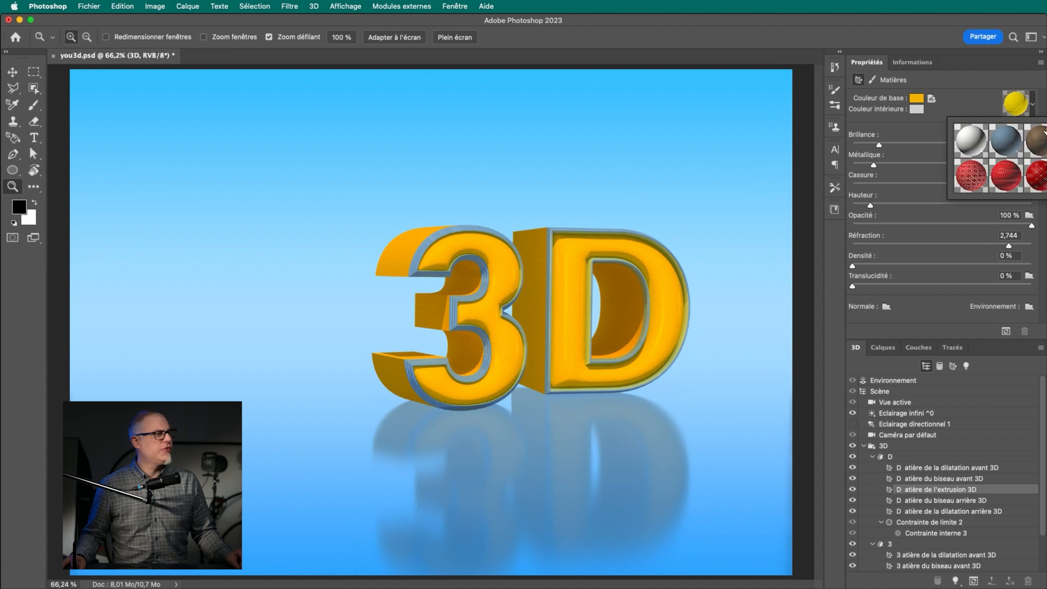
scroll(1045, 192, "down", 5)
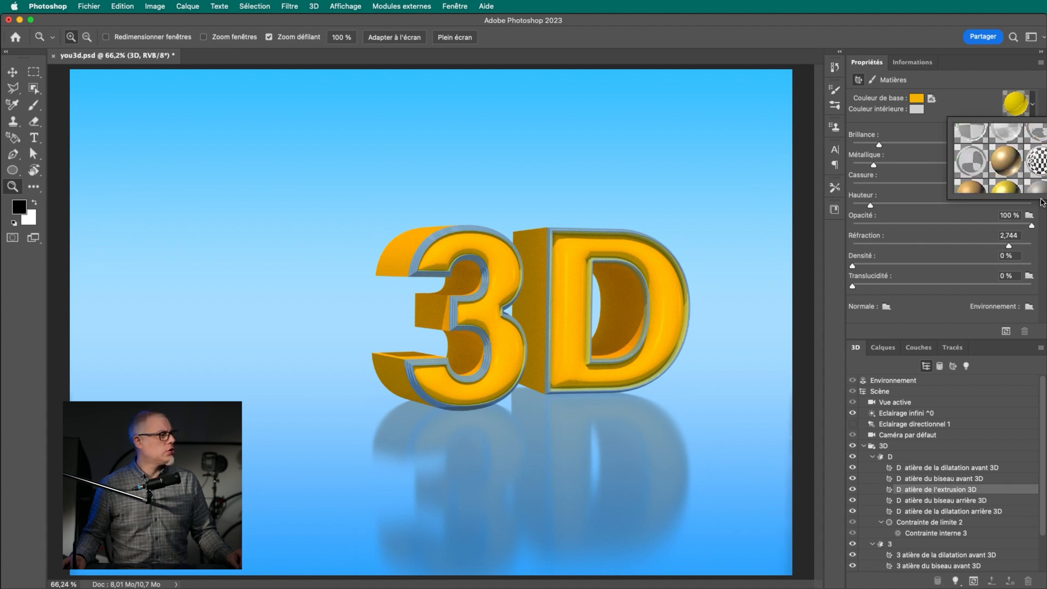
left_click_drag(1024, 200, 1023, 351)
Apply the transparent yellow glass preset to the D's extrusion material.
left_click(949, 491)
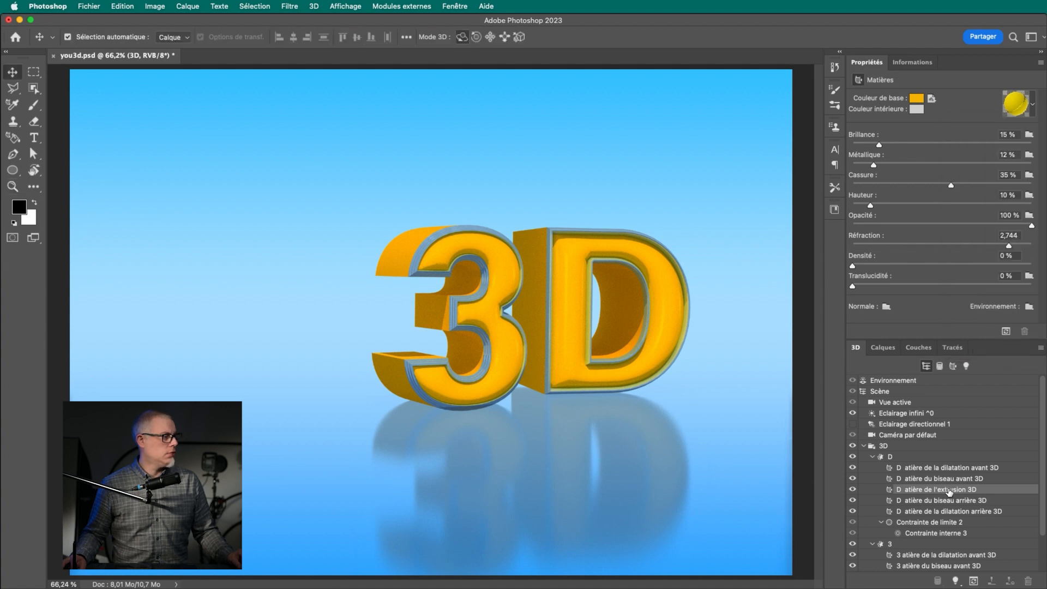
left_click(1032, 106)
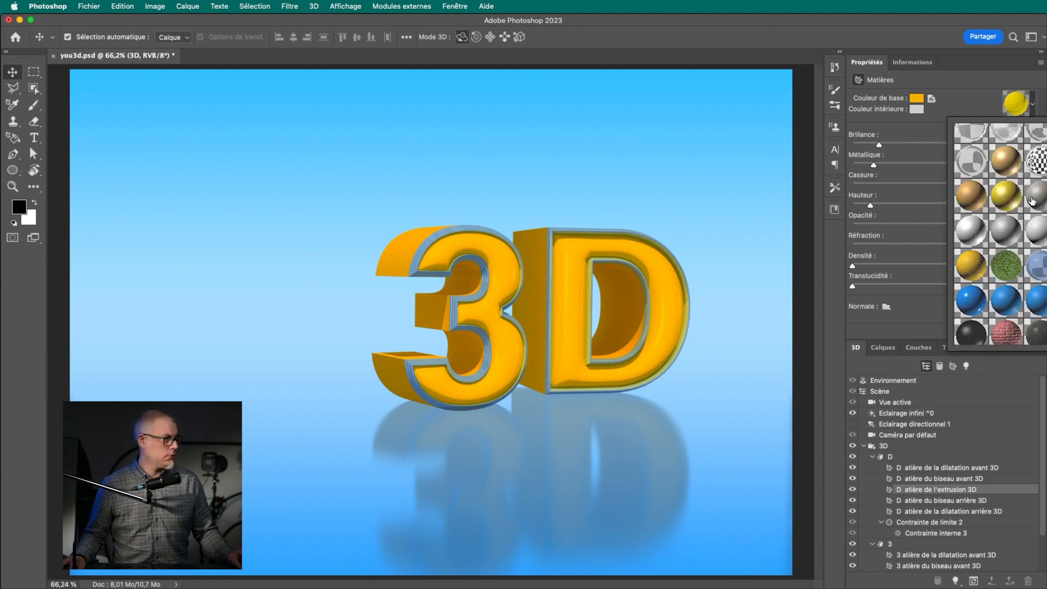
scroll(1042, 284, "up", 3)
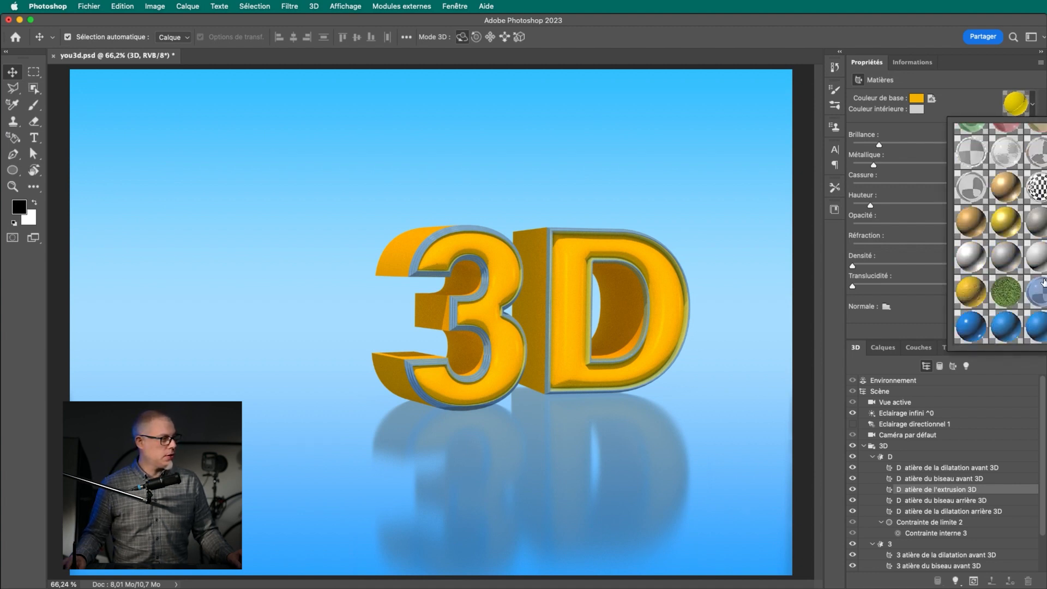
scroll(1042, 284, "up", 1)
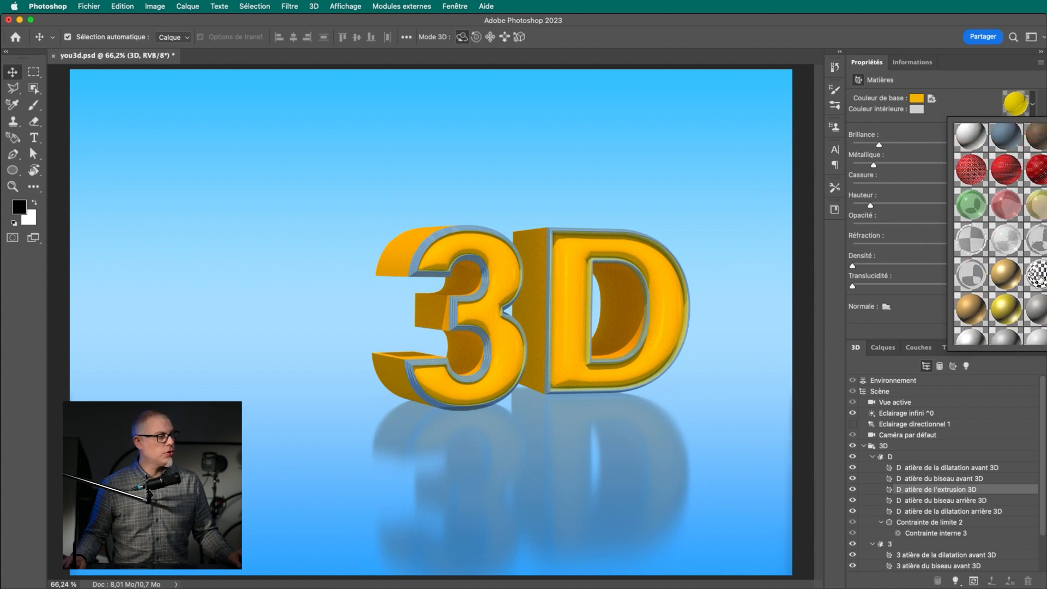
left_click(1040, 205)
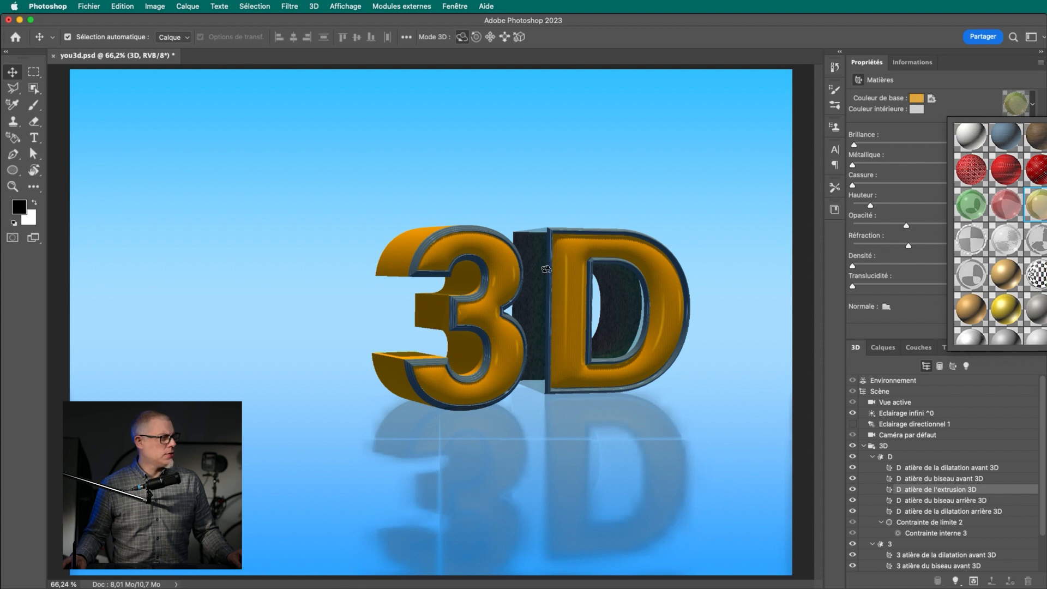
left_click(977, 93)
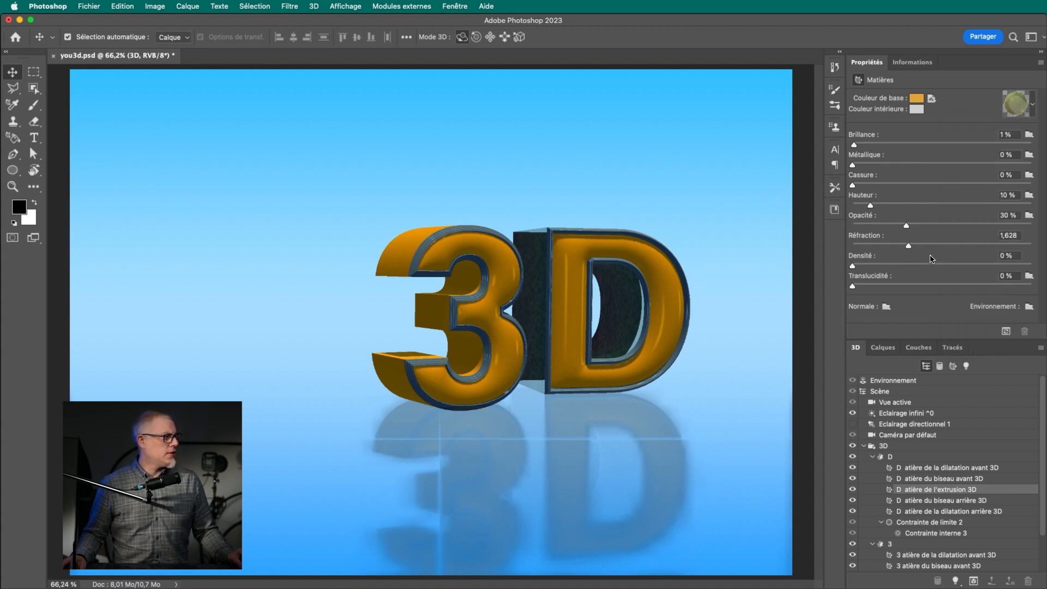
Apply the same transparent yellow glass preset to the extrusion material of the 3.
scroll(935, 522, "down", 3)
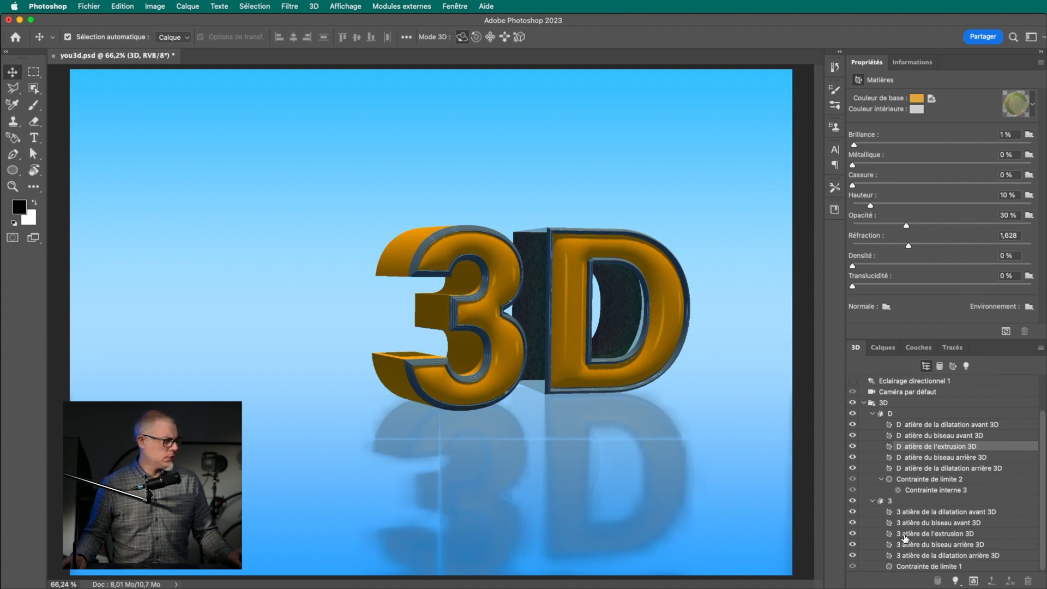
left_click(872, 501)
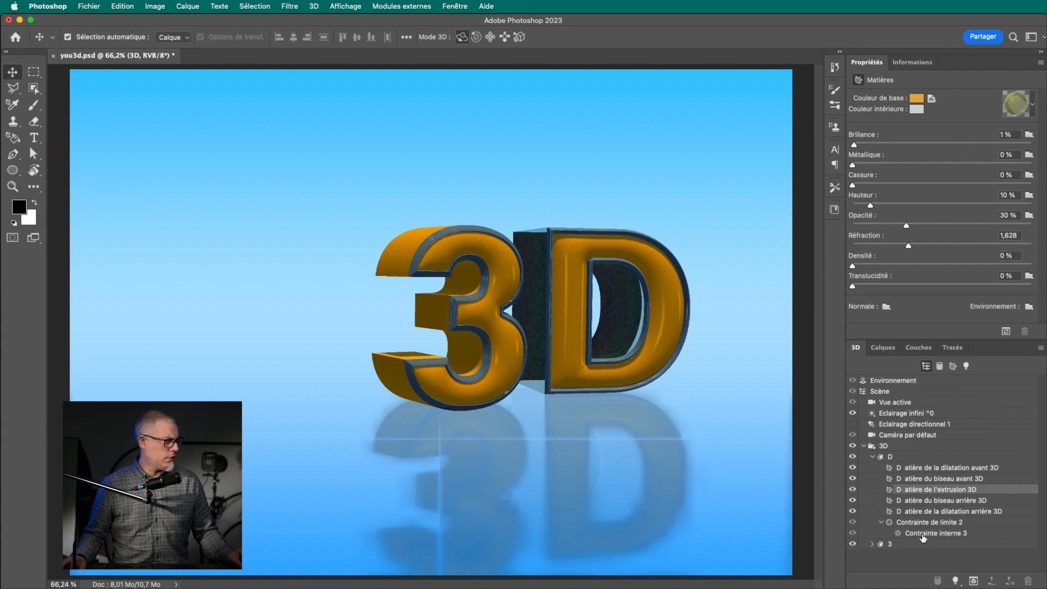
left_click(936, 535)
left_click(872, 545)
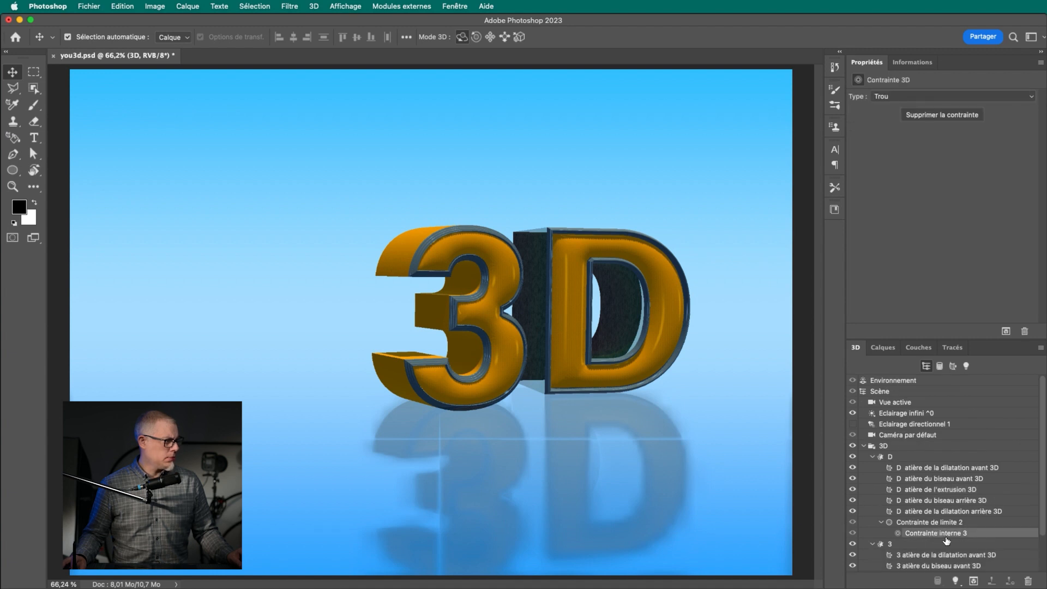
scroll(950, 535, "down", 2)
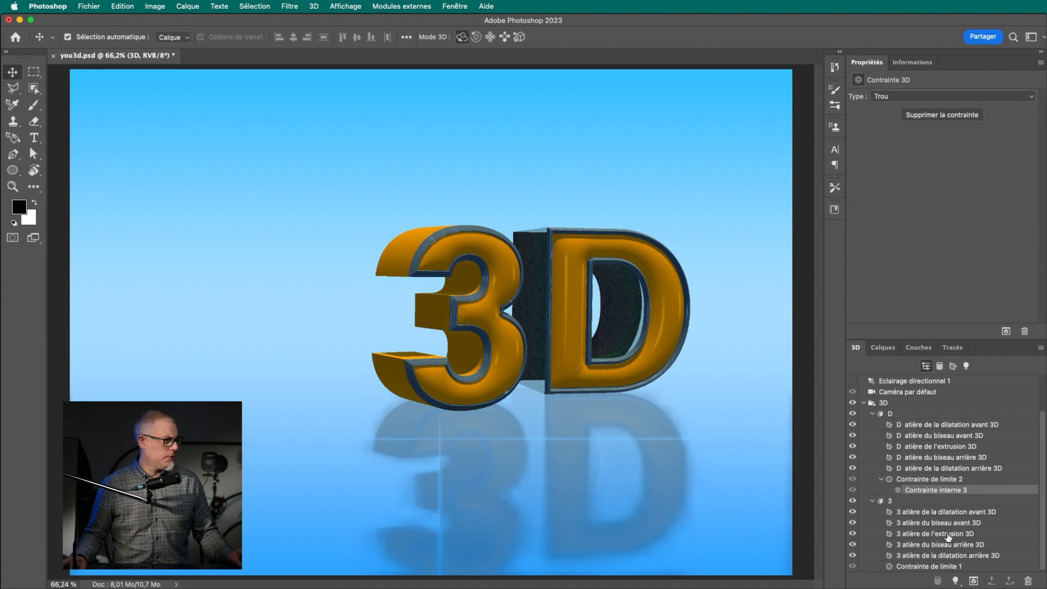
left_click(948, 535)
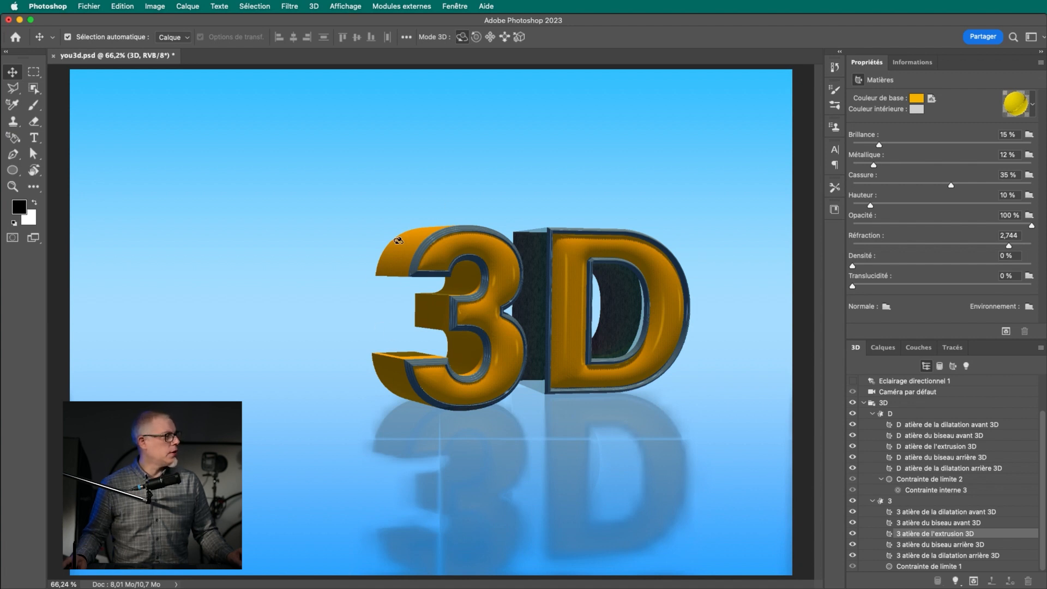
left_click(1032, 112)
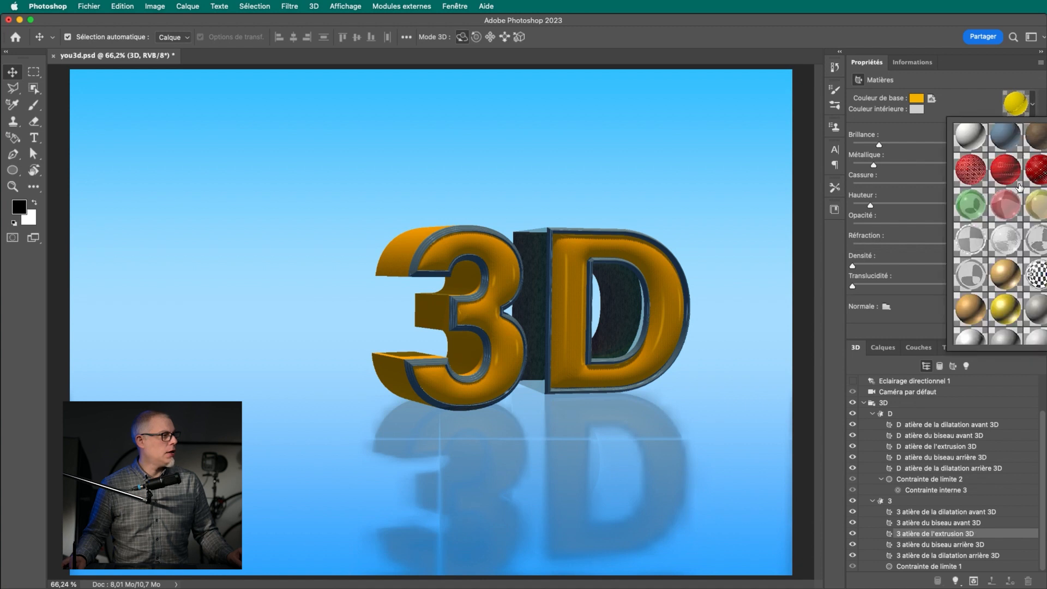
left_click(1040, 205)
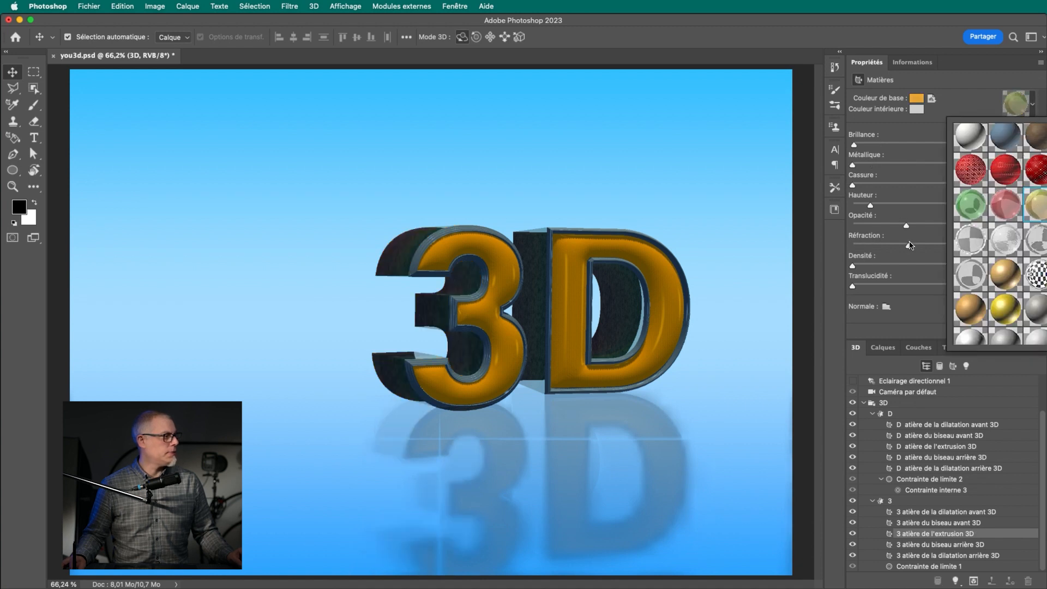
Redirect the infinite light toward the upper part of the 3.
left_click(966, 366)
left_click(896, 391)
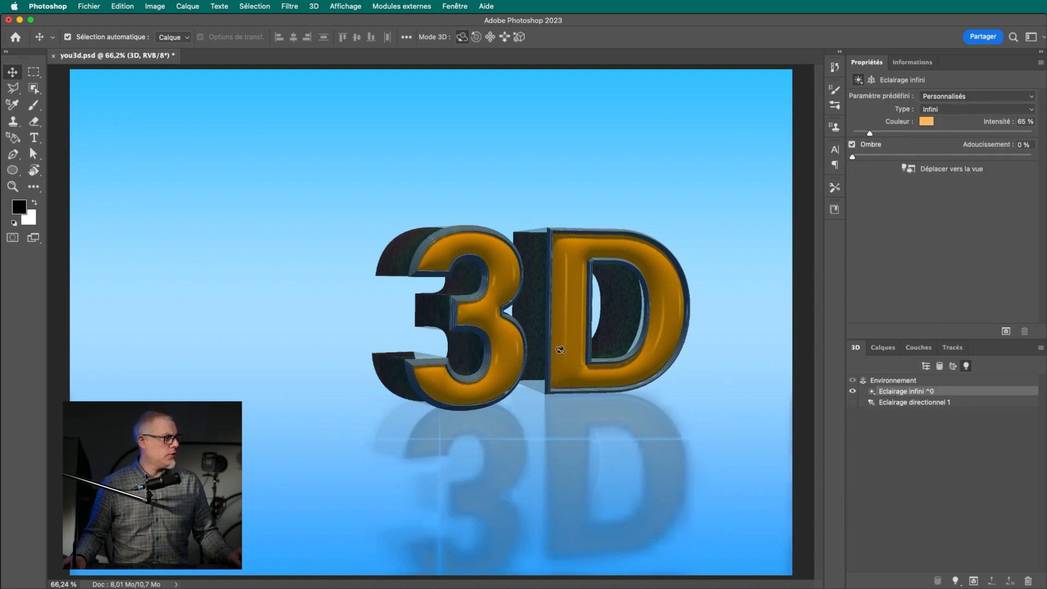
left_click(434, 268, "shift")
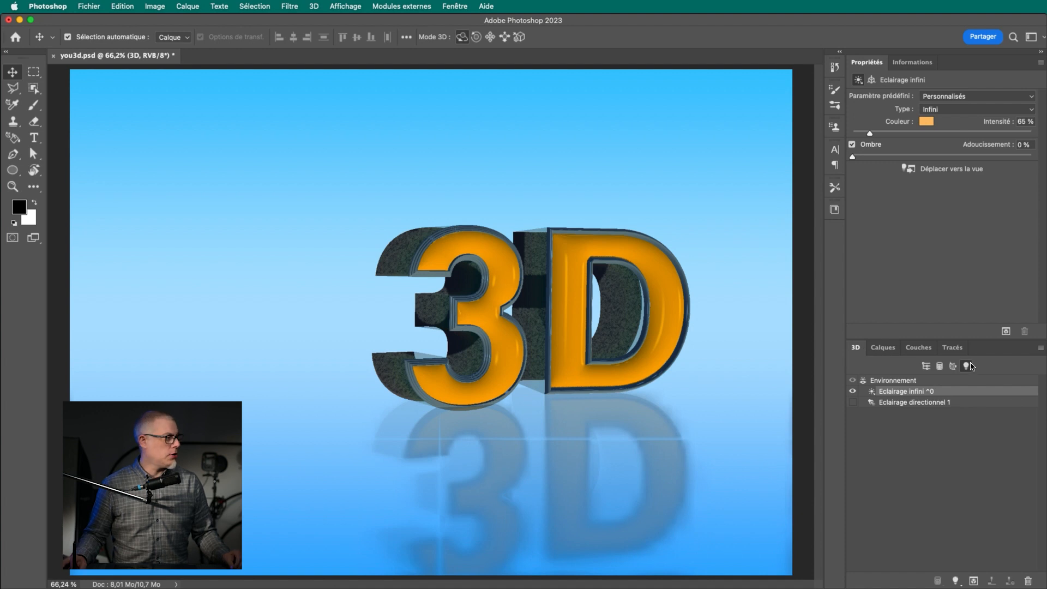
Render the scene and examine the transparent sides of both letters up close.
left_click(927, 366)
key("m")
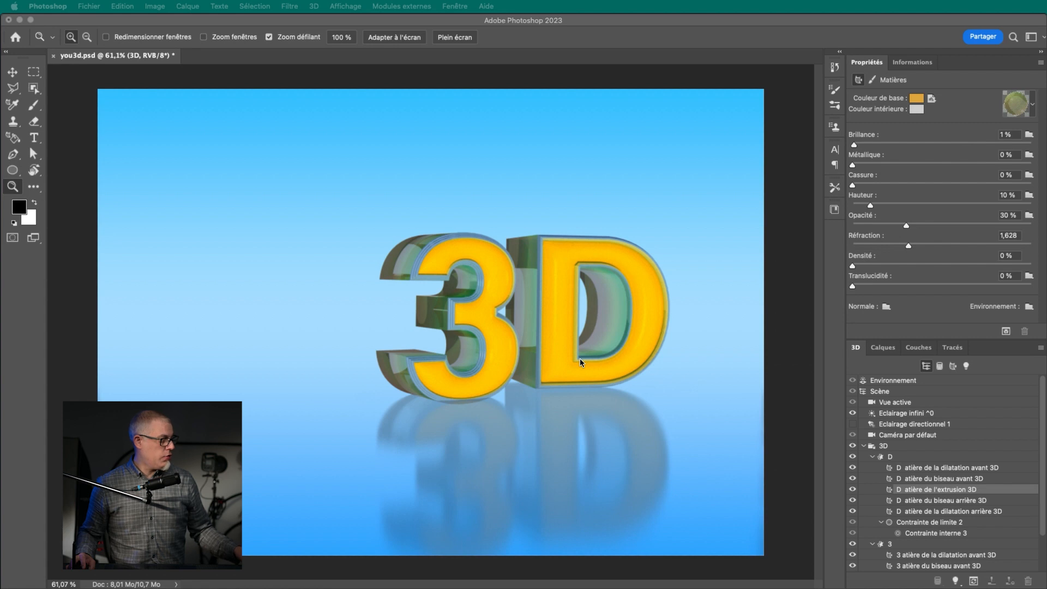
mouse_move(513, 317)
left_mouse_down()
mouse_move(546, 309)
mouse_move(510, 320)
left_mouse_up()
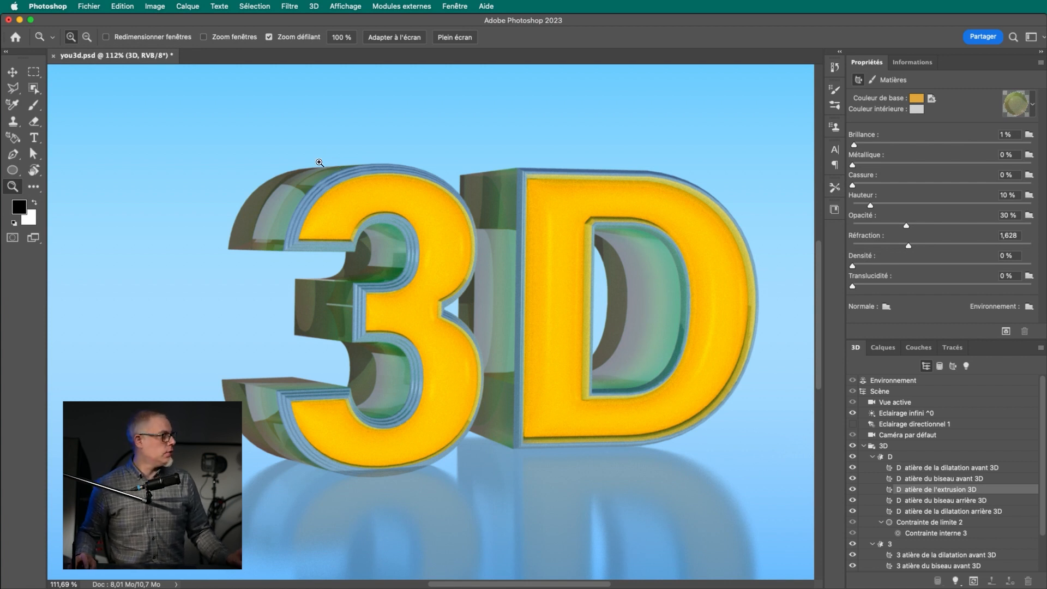
left_click_drag(535, 205, 542, 203)
scroll(542, 202, "down", 4)
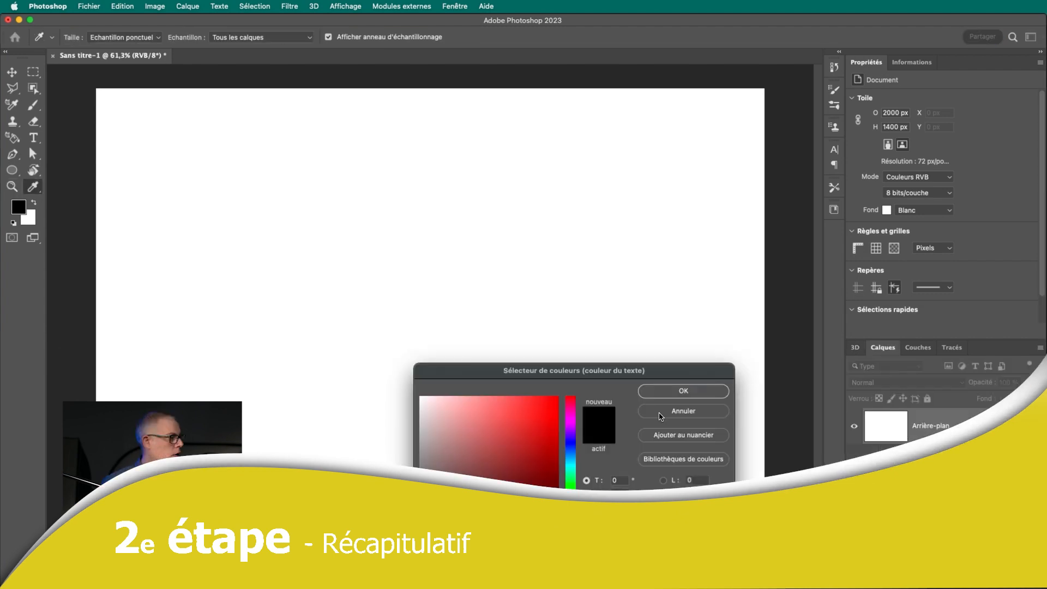
Set the text colour to the grey 919191 for the Type tool.
left_click(684, 411)
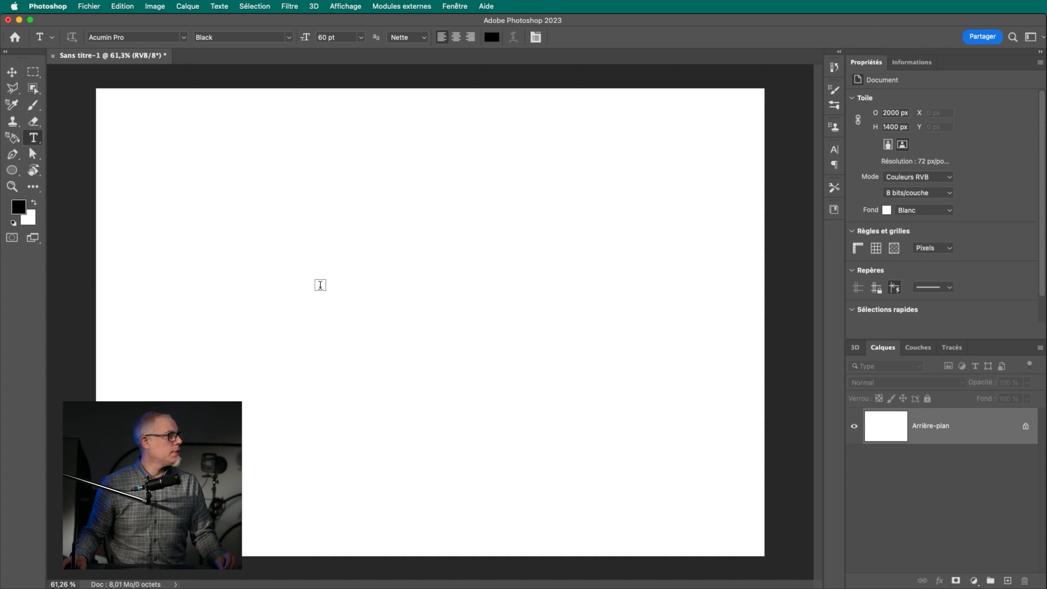
left_click(494, 40)
left_click_drag(453, 470, 379, 456)
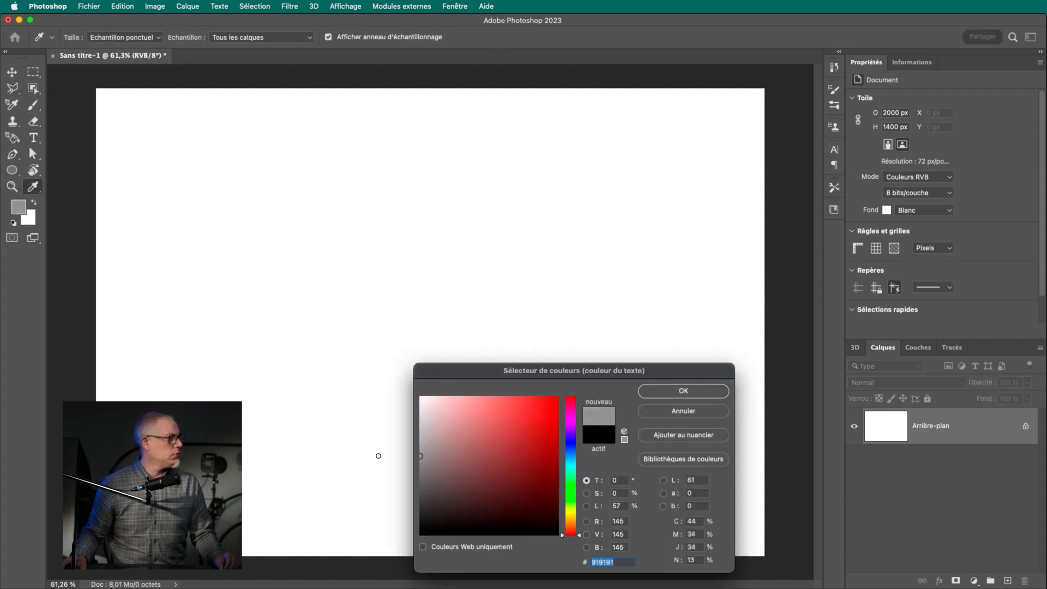
left_click(657, 398)
Add a text layer reading "Texte 3D" in Acumin Pro Black on the white canvas.
left_click(356, 305)
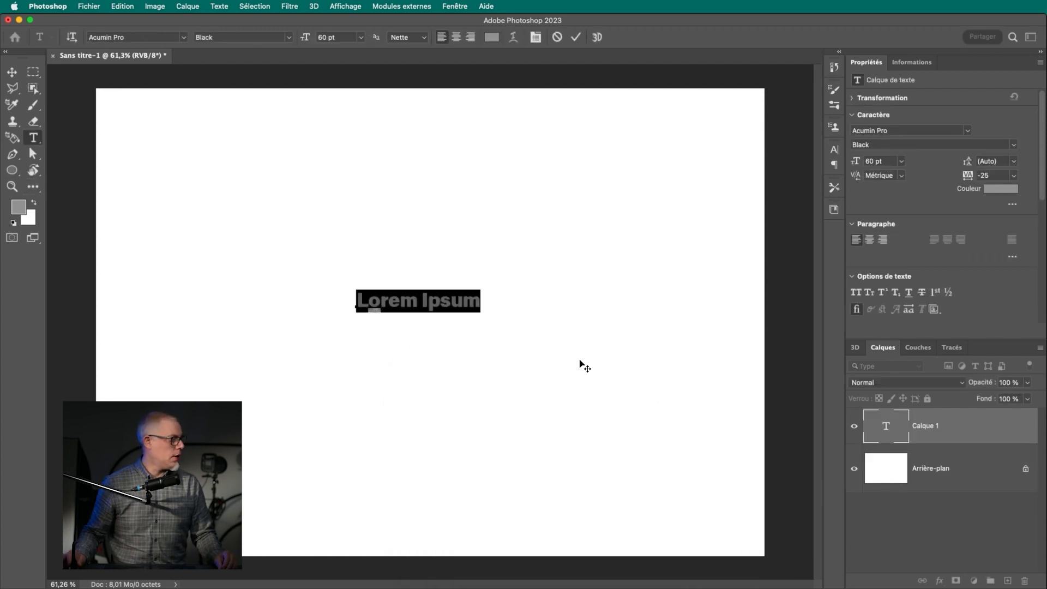
type("Texte 3D")
key("Escape")
Scale the "Texte 3D" layer up to about 282 pt and place it near the centre of the canvas.
key("v")
left_click_drag(438, 309, 661, 412)
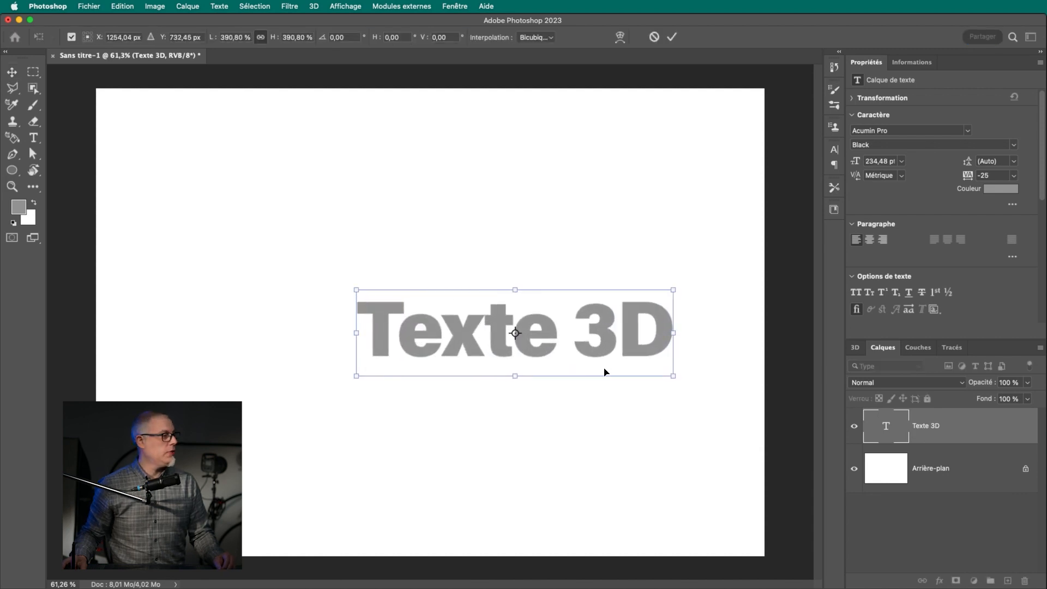
left_click_drag(579, 347, 492, 312)
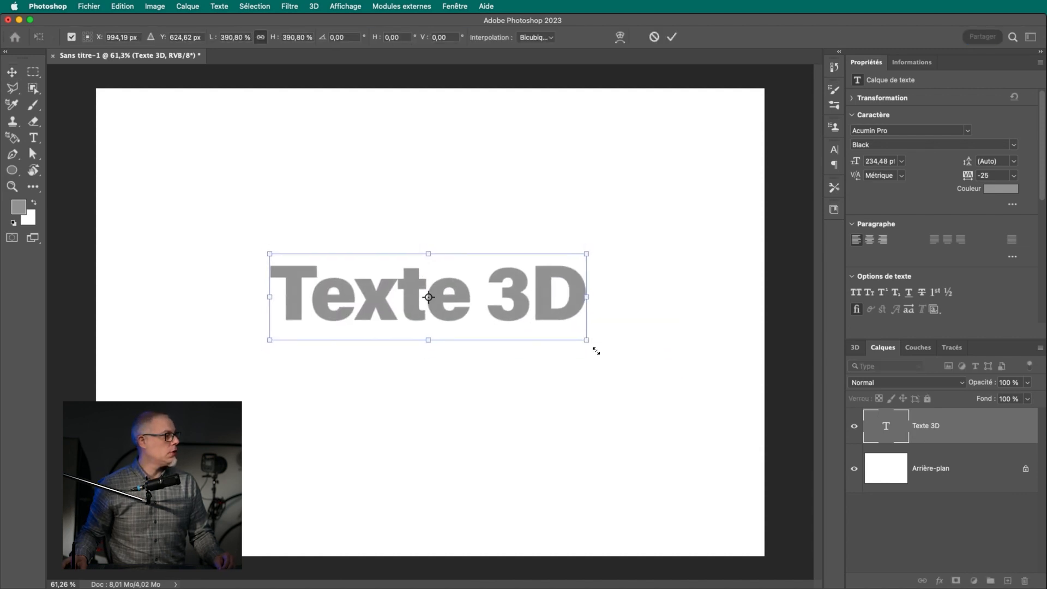
left_click_drag(596, 351, 645, 377)
left_click_drag(547, 297, 523, 303)
key("Return")
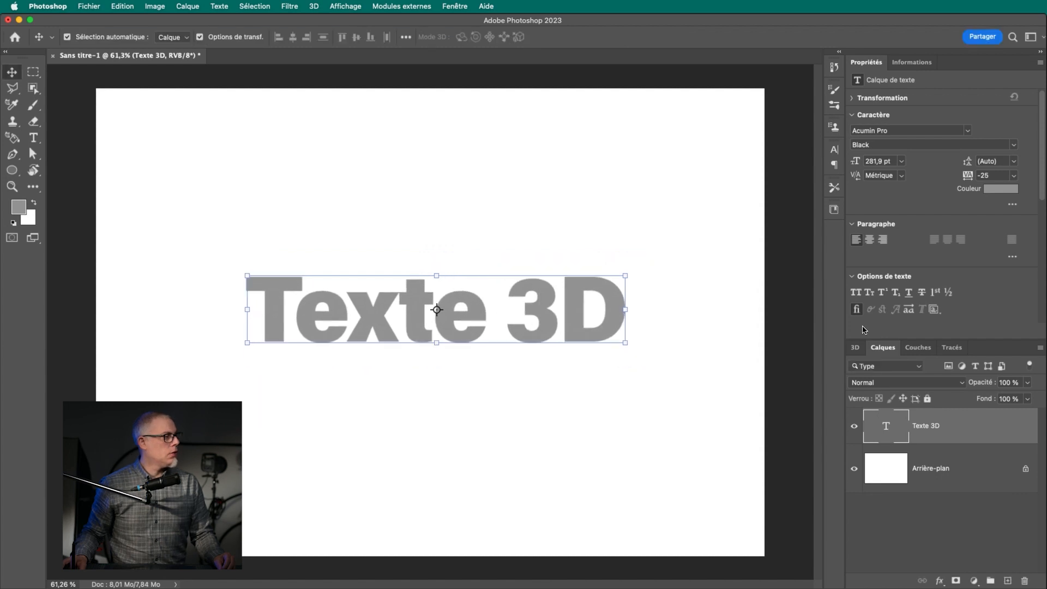
Create a 3D extrusion from the "Texte 3D" layer in the 3D workspace.
left_click(1030, 37)
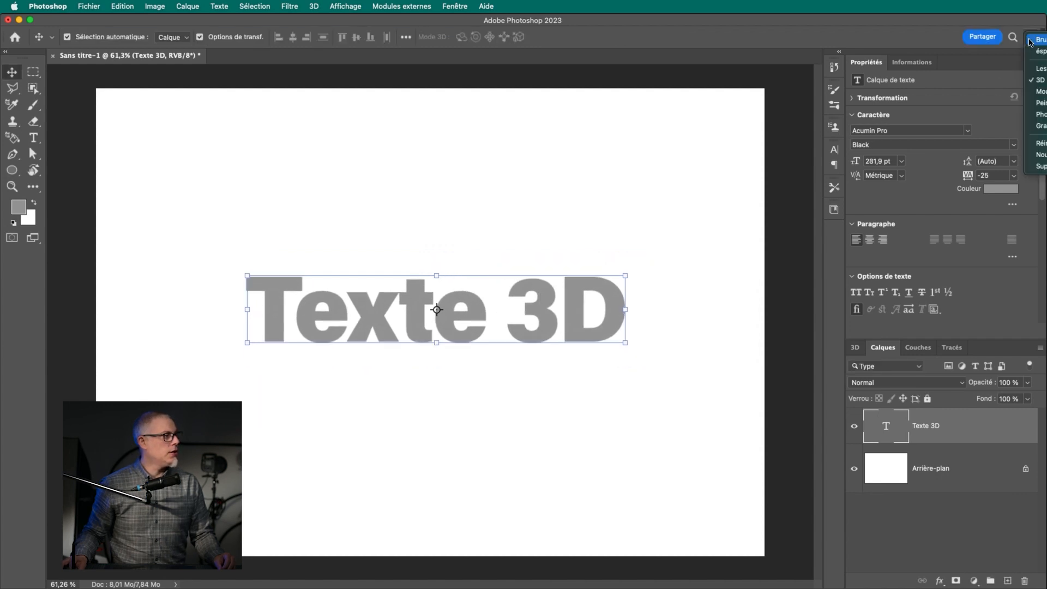
left_click(1032, 81)
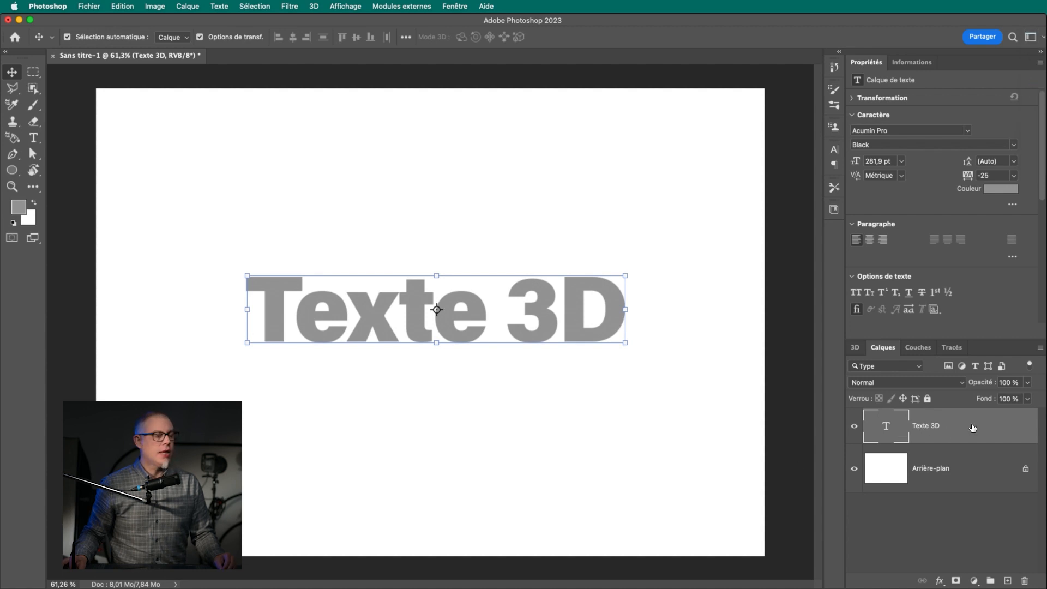
left_click(855, 348)
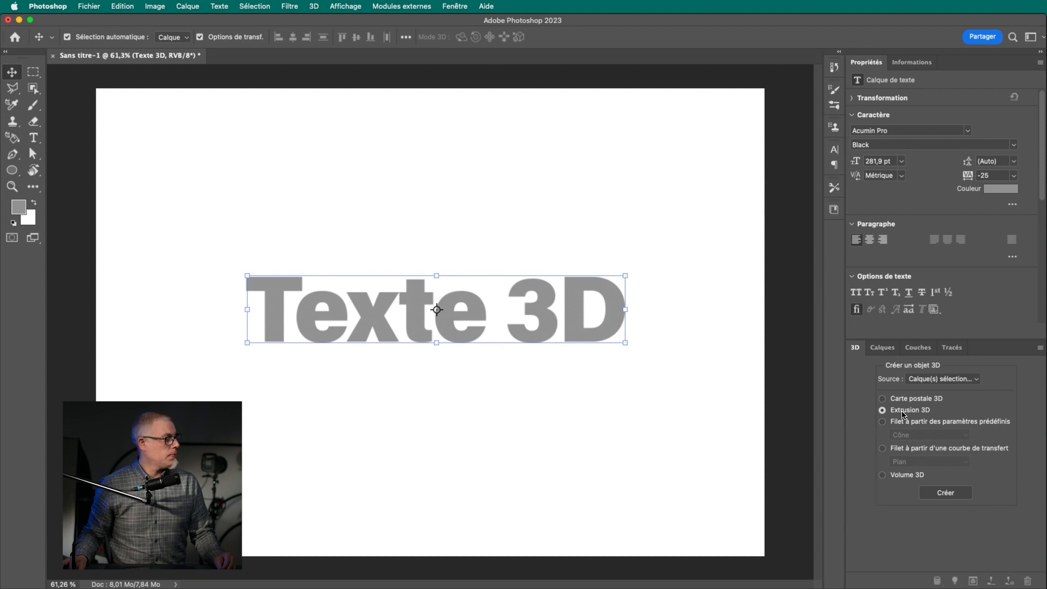
left_click(941, 494)
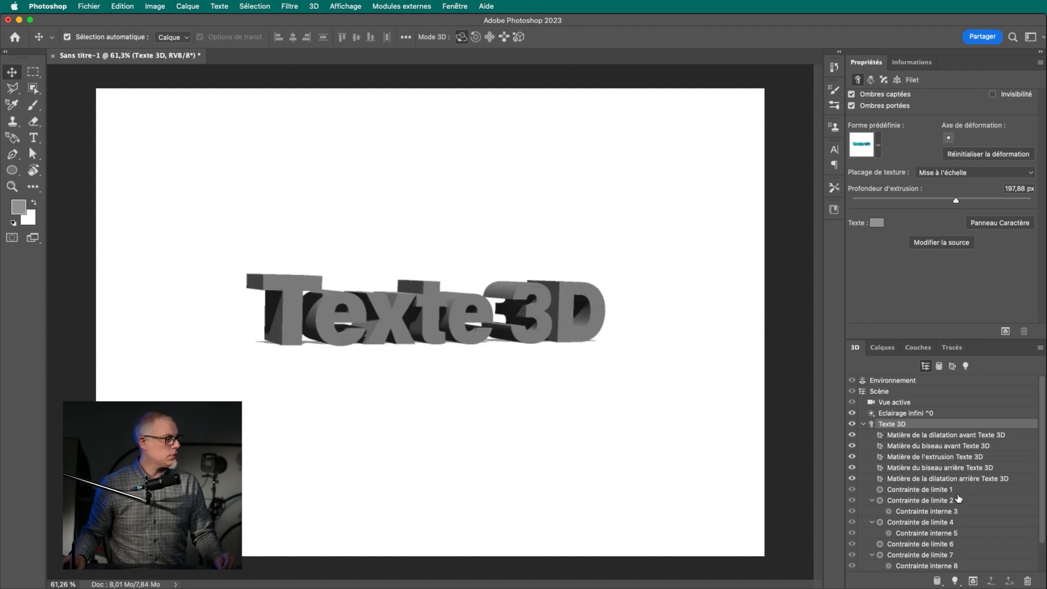
Apply the shiny yellow gold material preset to the front inflation material of "Texte 3D".
left_click(908, 435)
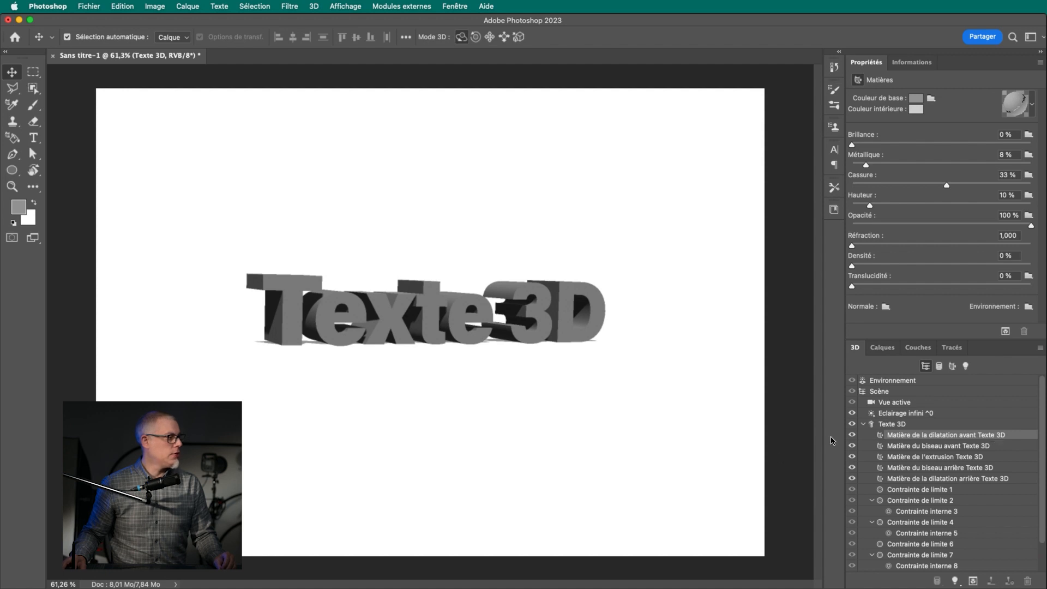
left_click(1016, 104)
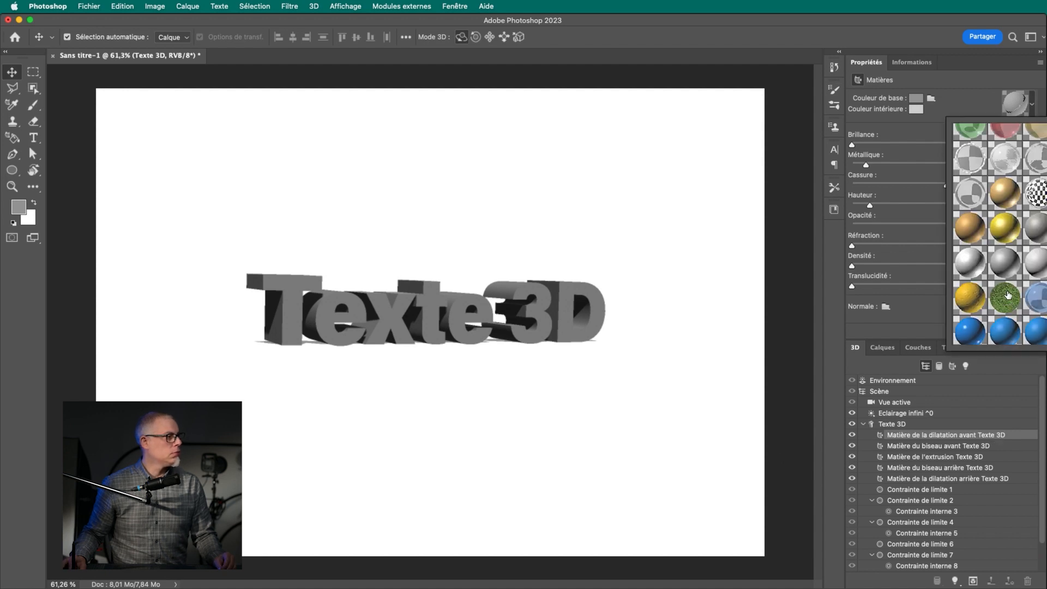
left_click(1008, 229)
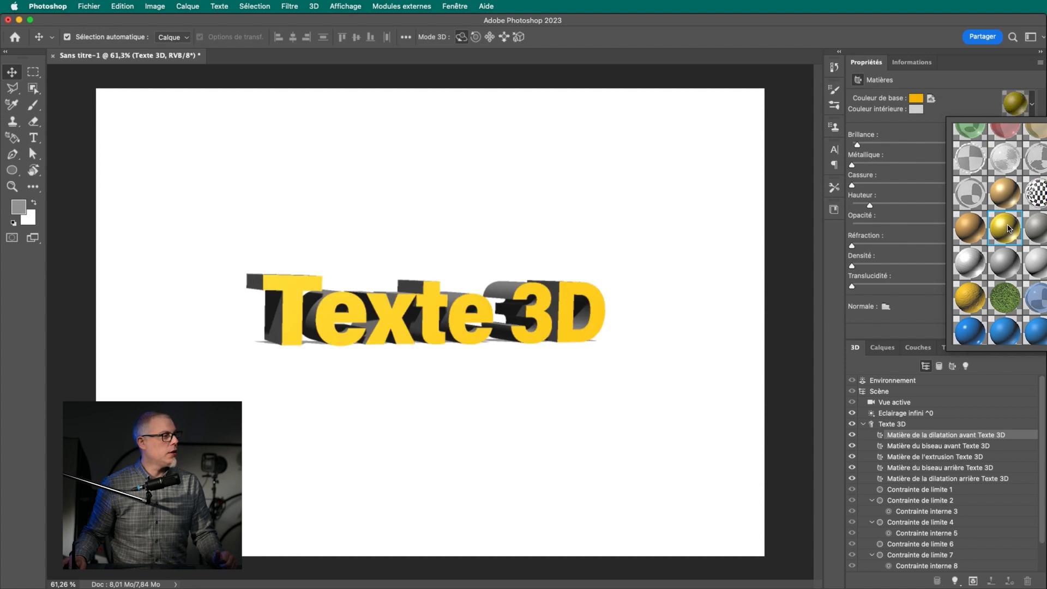
left_click(879, 161)
Set the front material to Métallique 93 %, Brillance 11 % and Hauteur 7 %.
left_click_drag(974, 165, 1019, 165)
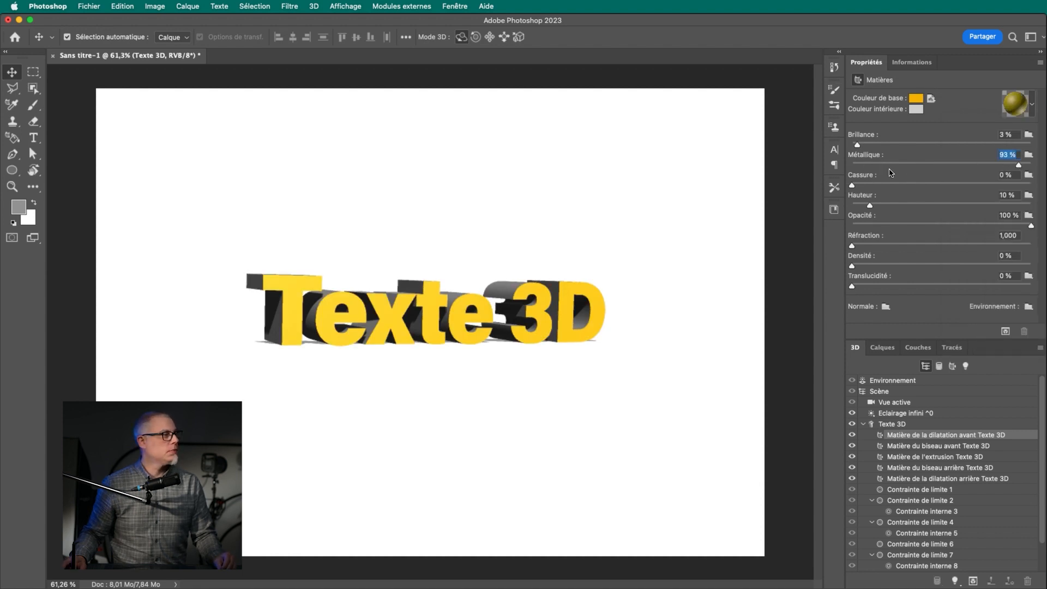
left_click_drag(858, 146, 866, 144)
left_click(872, 145)
left_click_drag(870, 205, 865, 206)
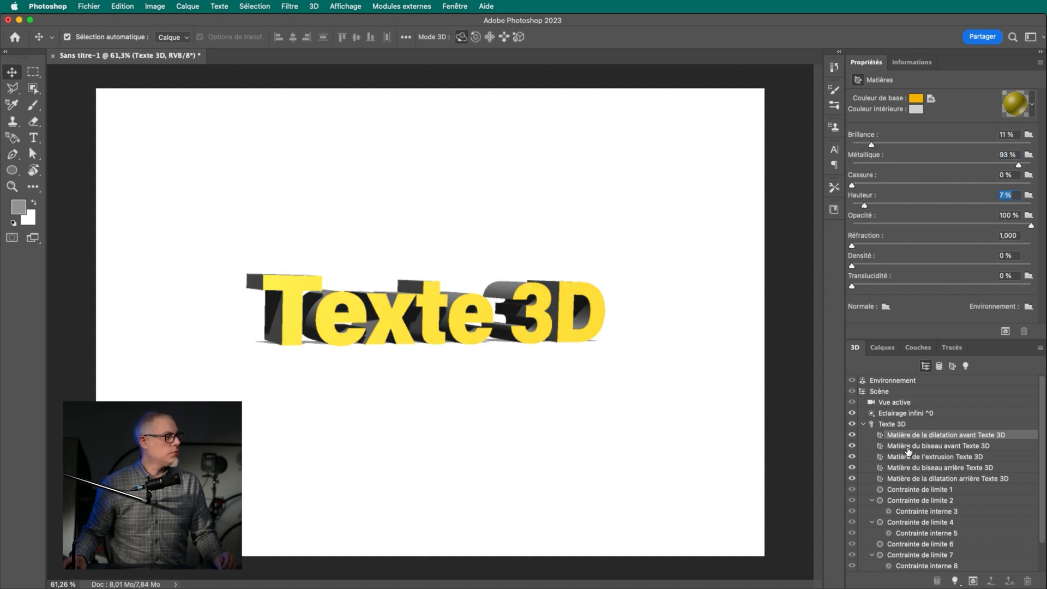
Apply the same yellow gold preset to the extrusion material, with Métallique 88 % and Brillance 8 %.
left_click(937, 459)
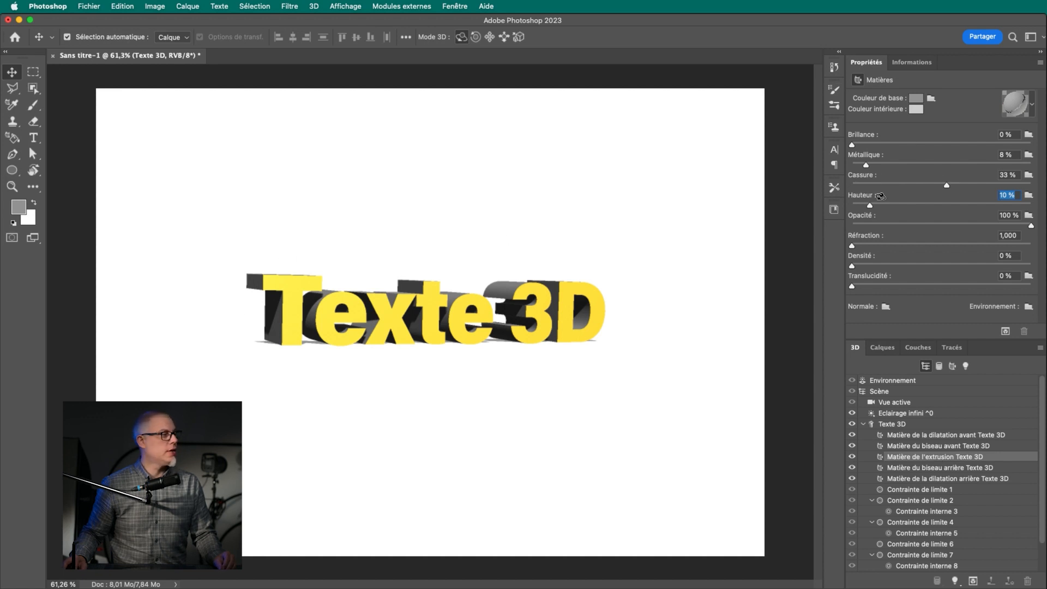
left_click(998, 218)
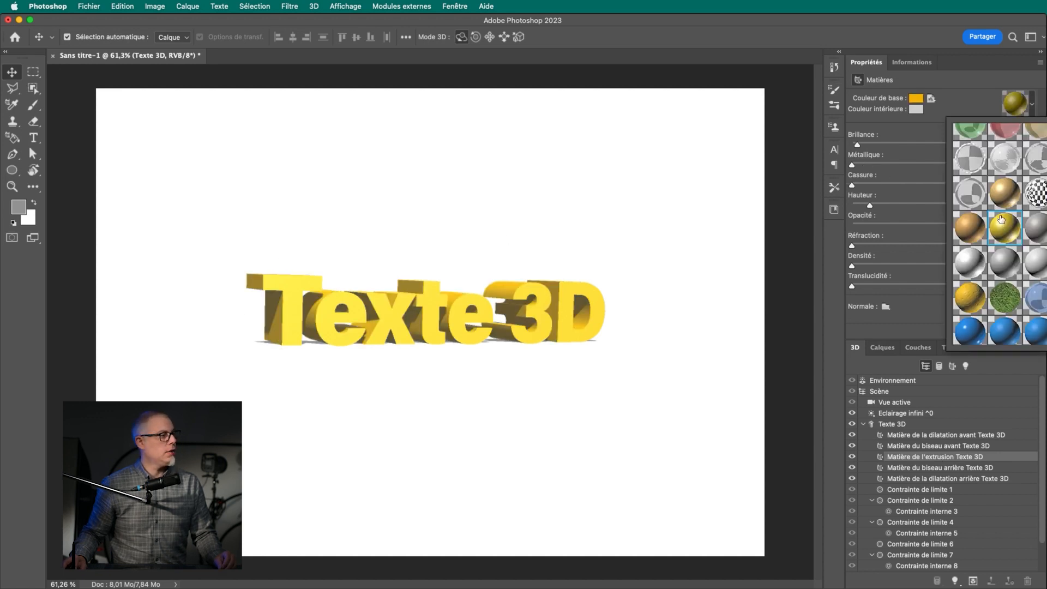
left_click(973, 88)
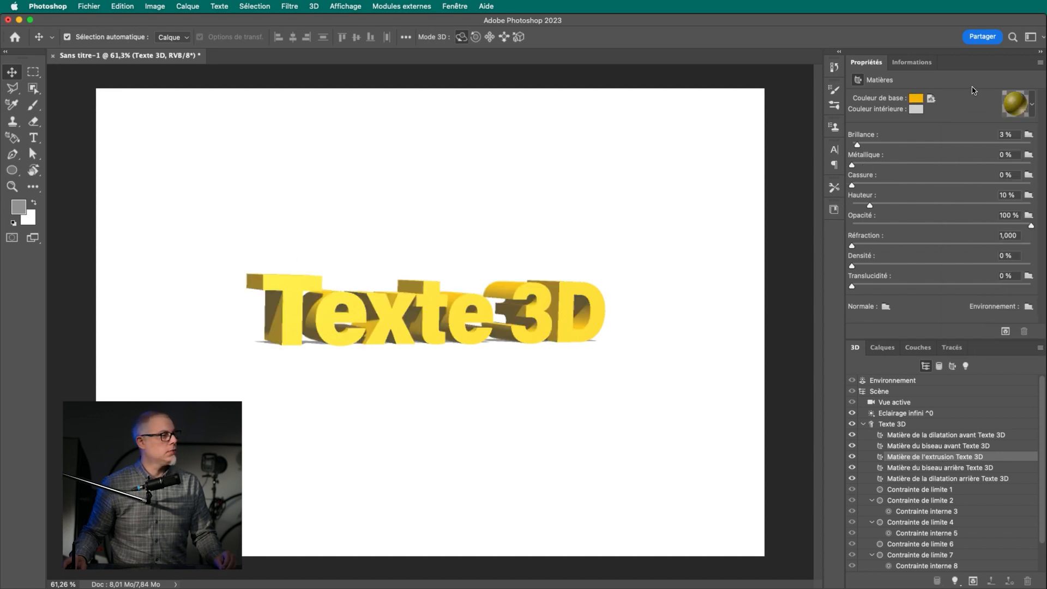
left_click_drag(852, 166, 1006, 167)
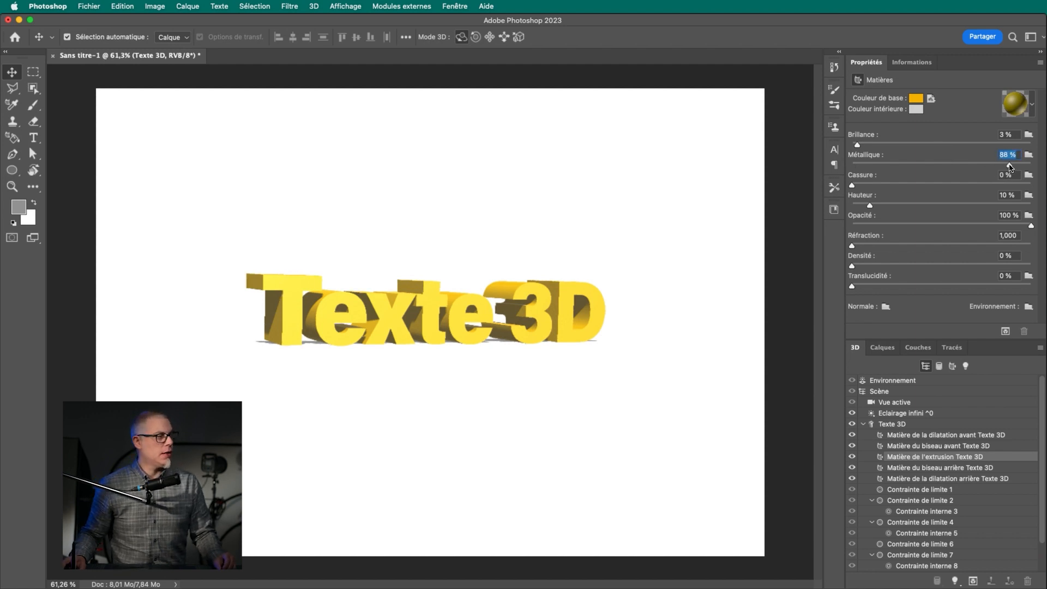
left_click_drag(857, 144, 865, 145)
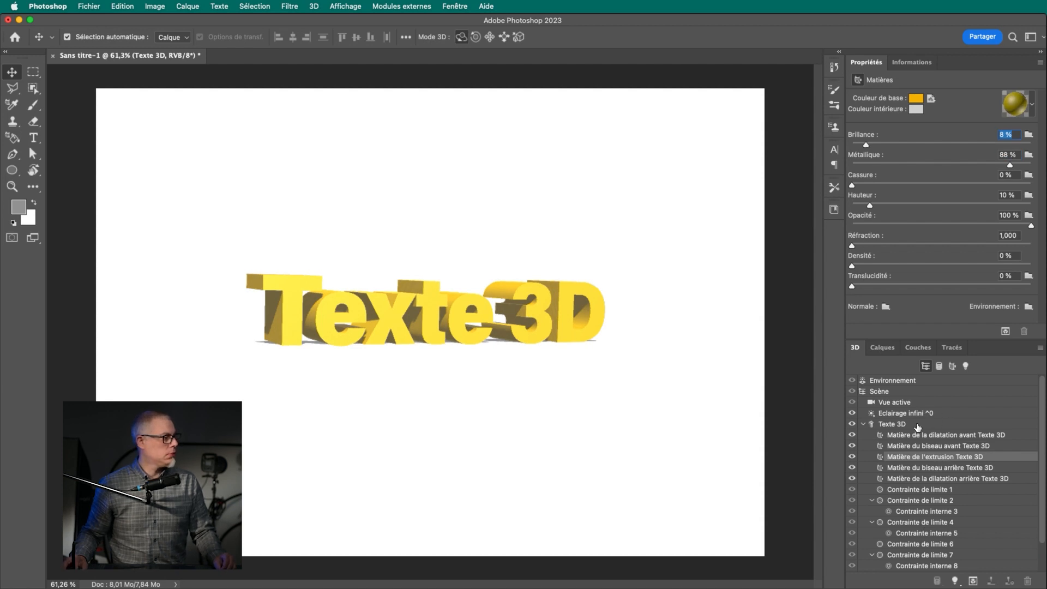
Set the extrusion depth of "Texte 3D" to 347,26 px.
left_click(897, 425)
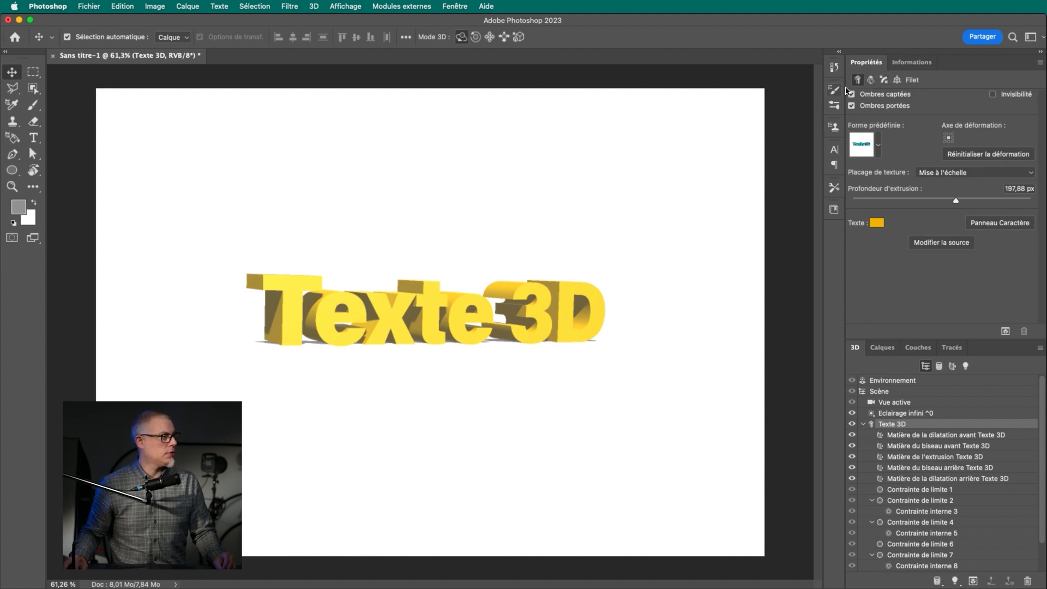
left_click_drag(957, 204, 965, 203)
type("zz")
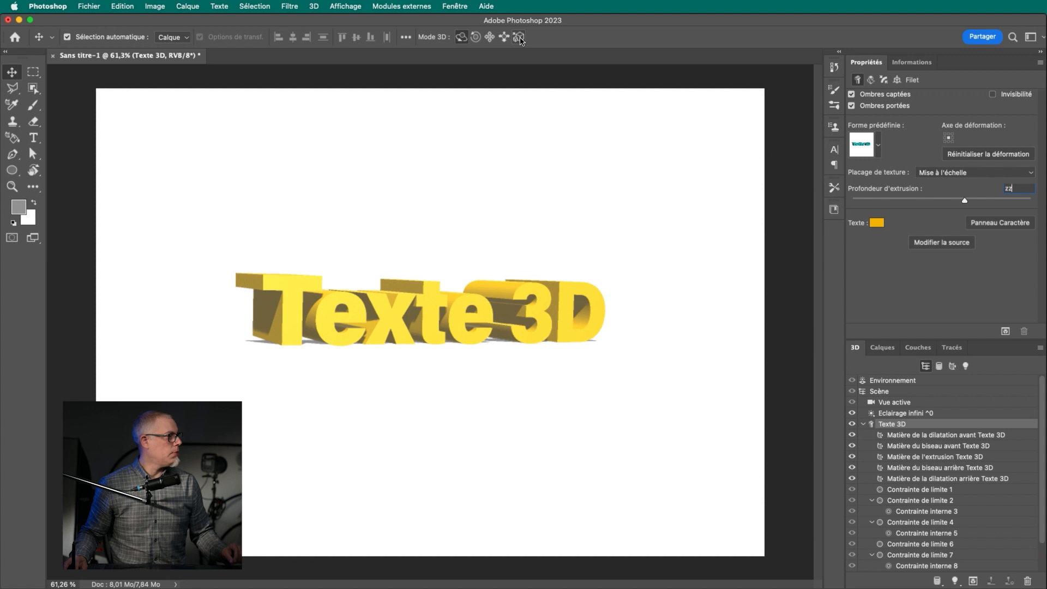
Scale the 3D text up uniformly to about 1529 px wide and place it on the ground.
left_click(472, 255)
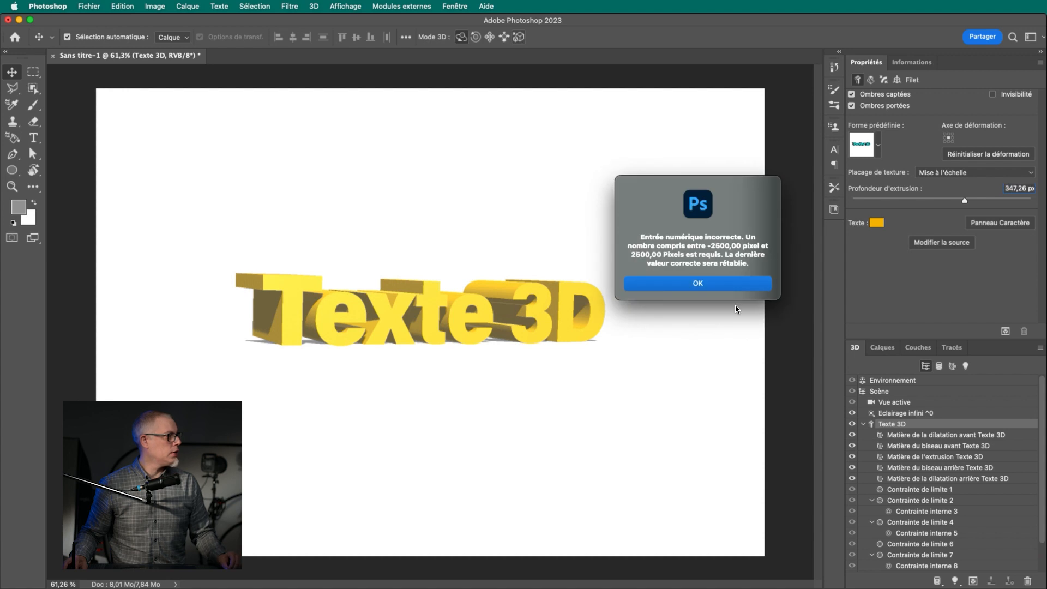
left_click(735, 289)
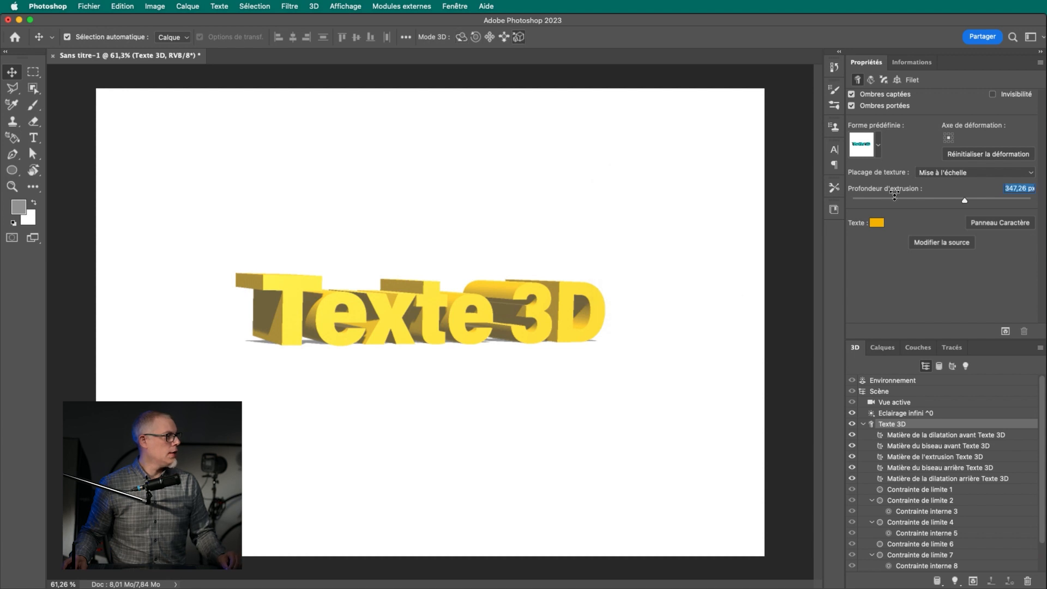
left_click(897, 81)
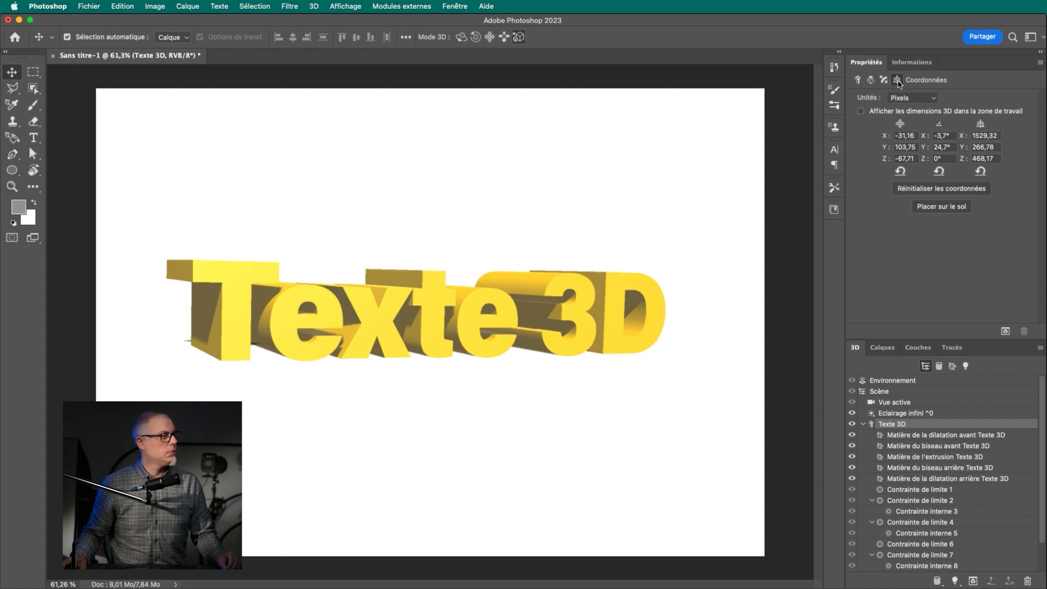
left_click(933, 208)
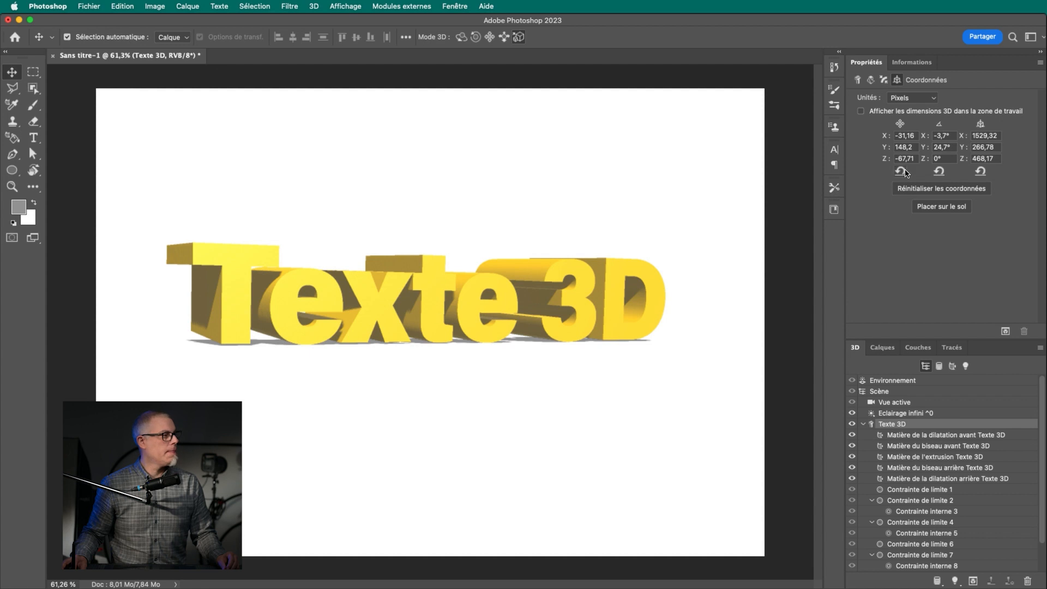
Compare several shape presets on the 3D text and apply the one with a straight bevelled front edge.
left_click(860, 81)
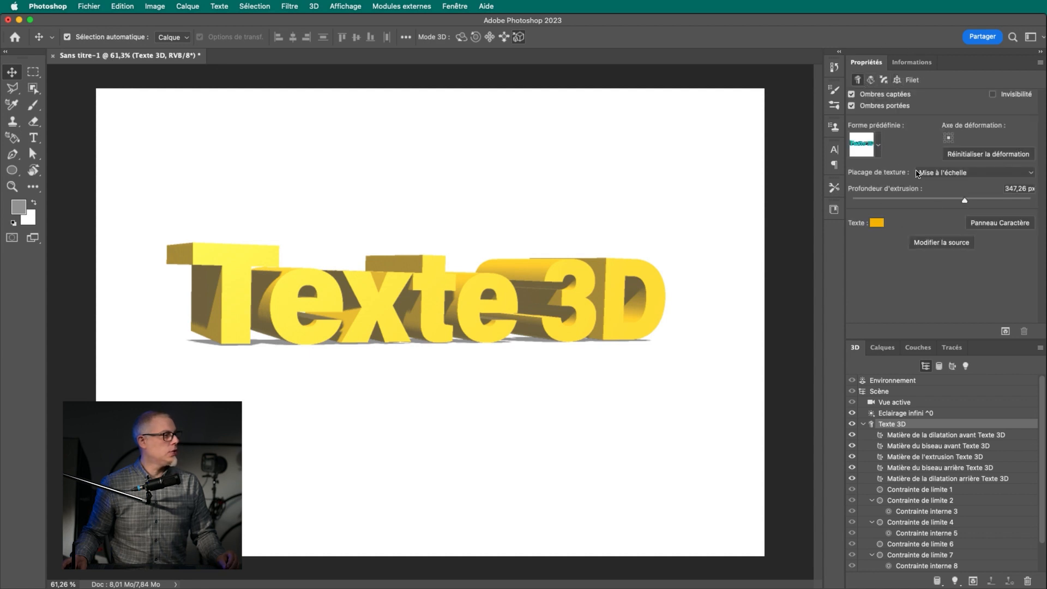
left_click(879, 145)
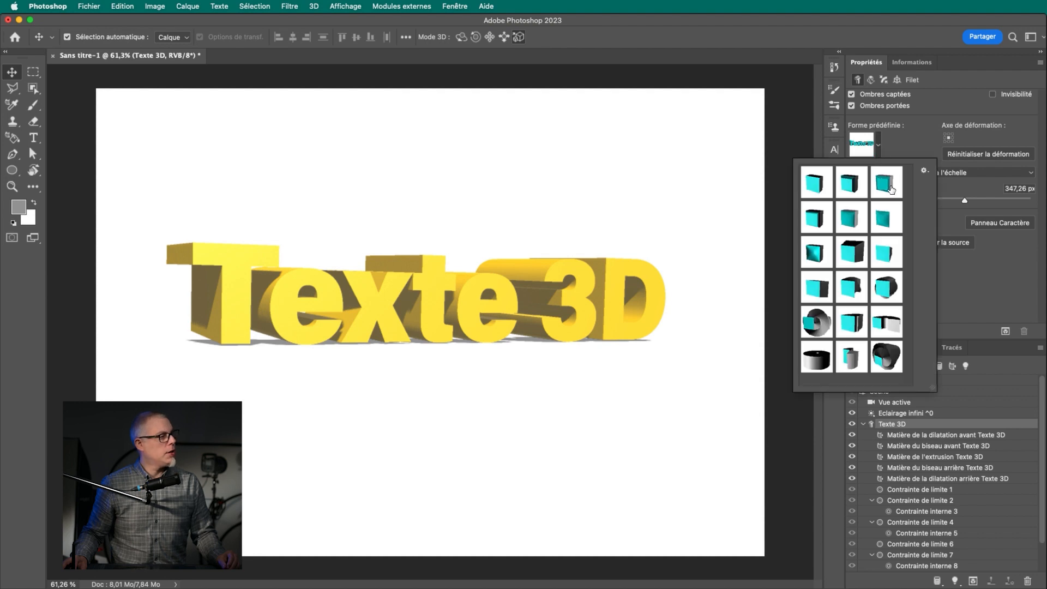
left_click(879, 148)
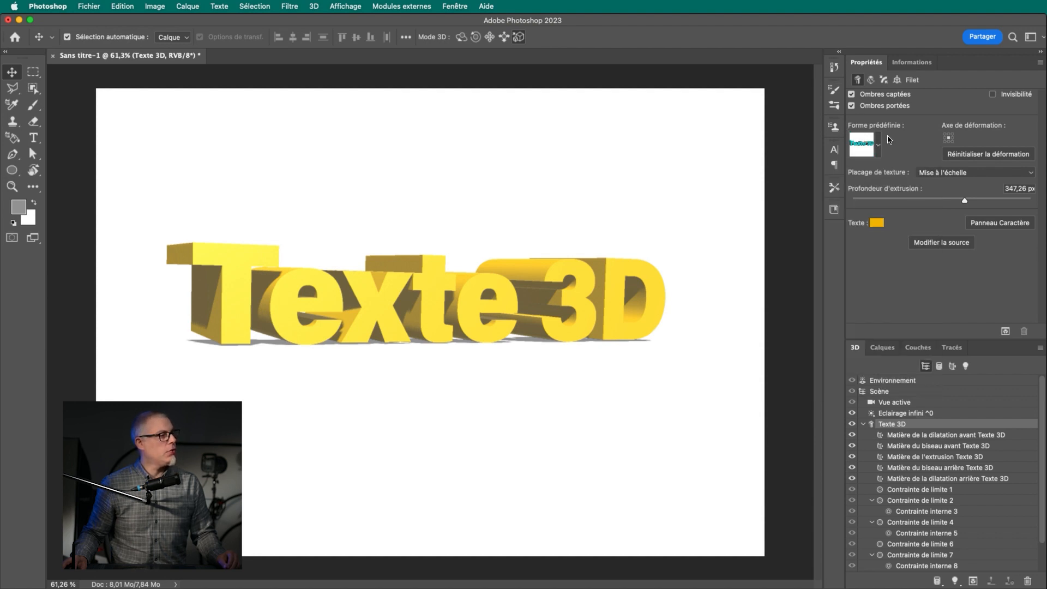
left_click(879, 146)
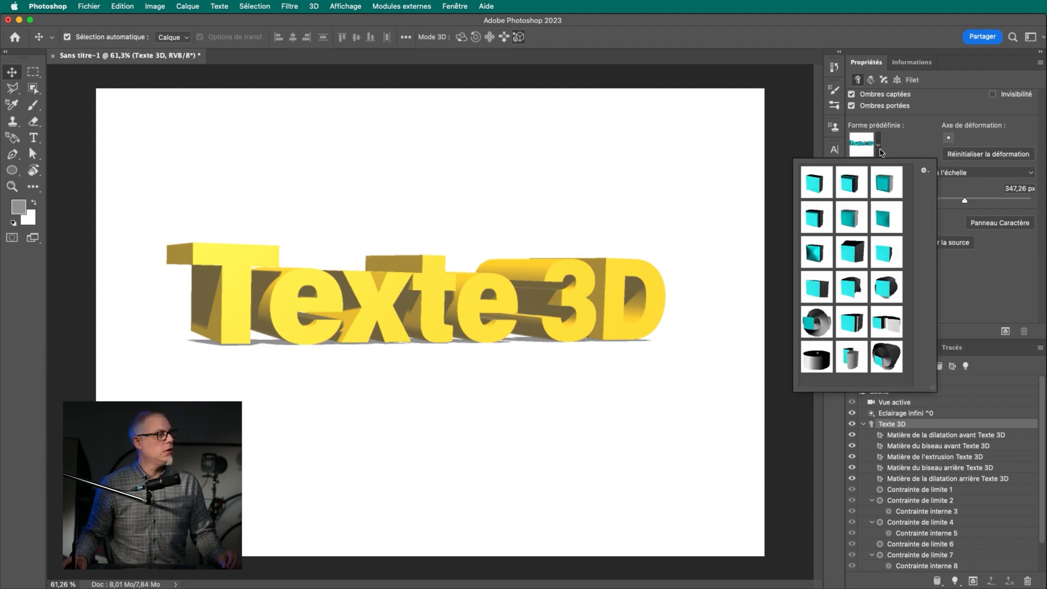
left_click(852, 186)
left_click(820, 220)
left_click(815, 256)
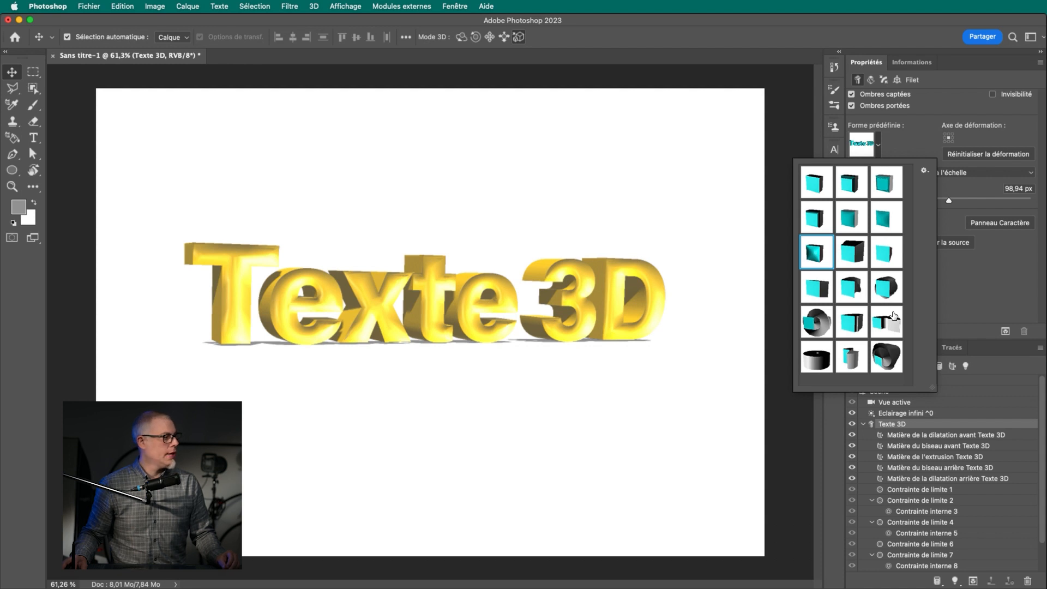
left_click(852, 185)
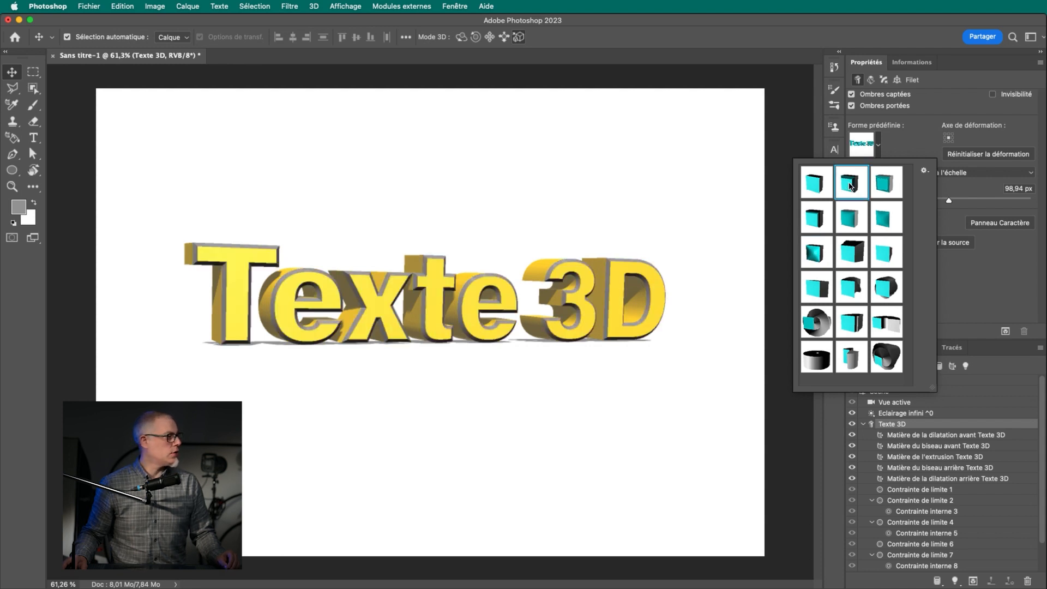
left_click(916, 149)
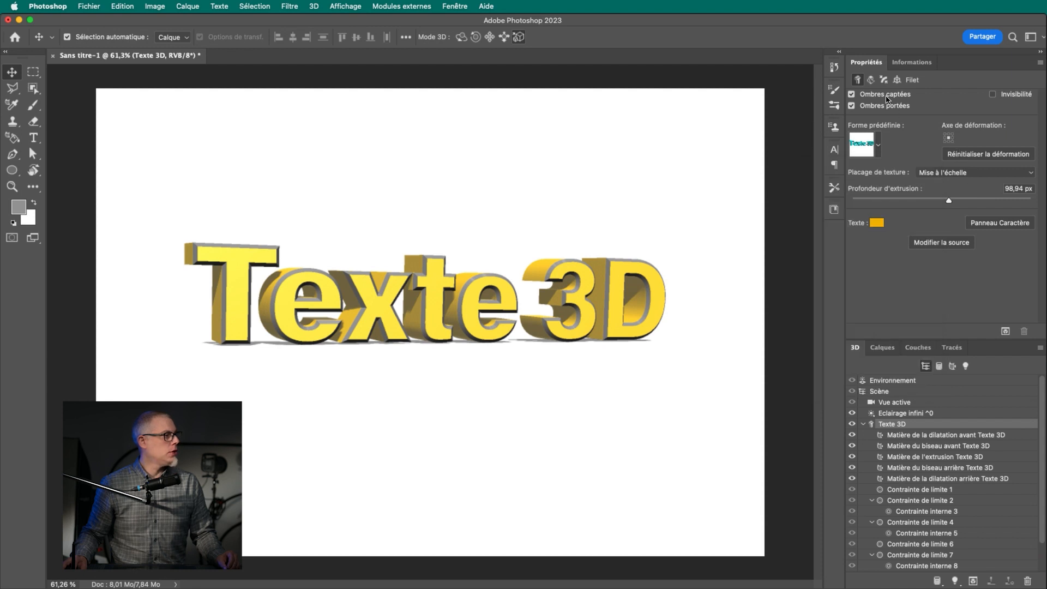
Give the front bevel the rounded quarter-circle contour and set the front inflation intensity to 12 %.
left_click(884, 79)
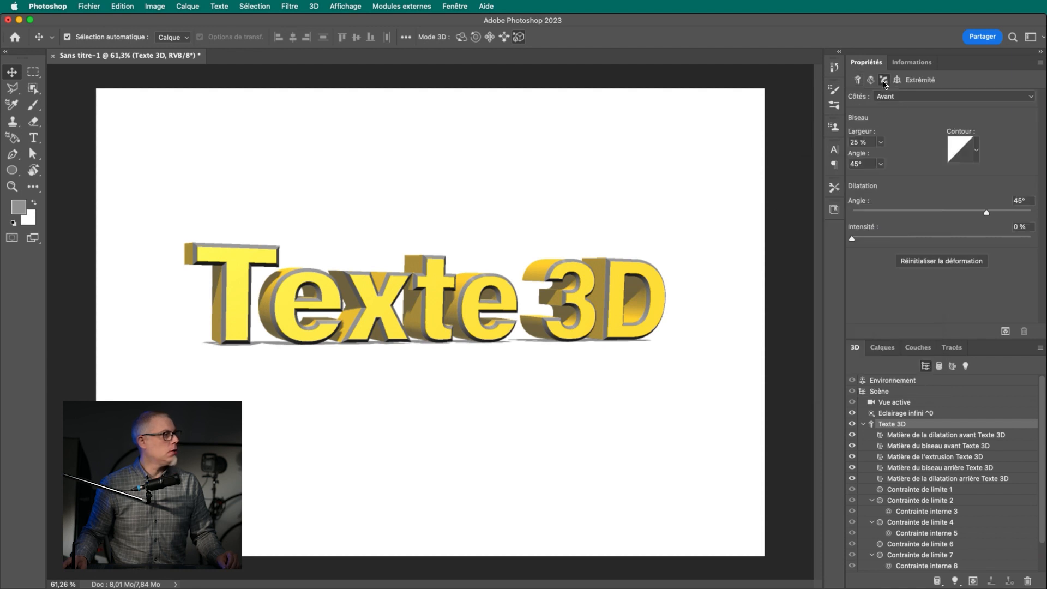
left_click(977, 151)
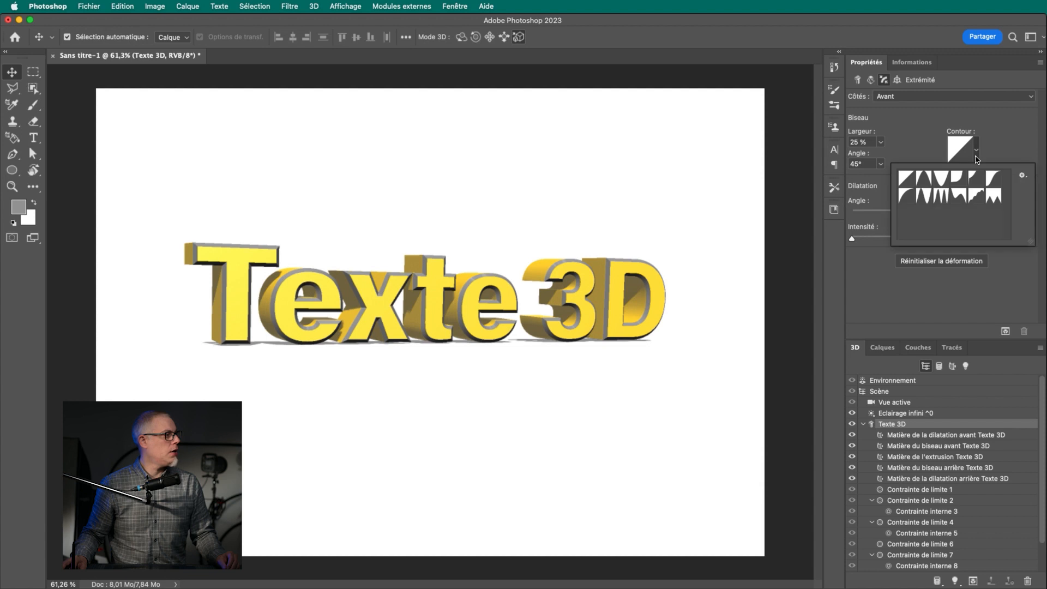
left_click(925, 177)
left_click(907, 195)
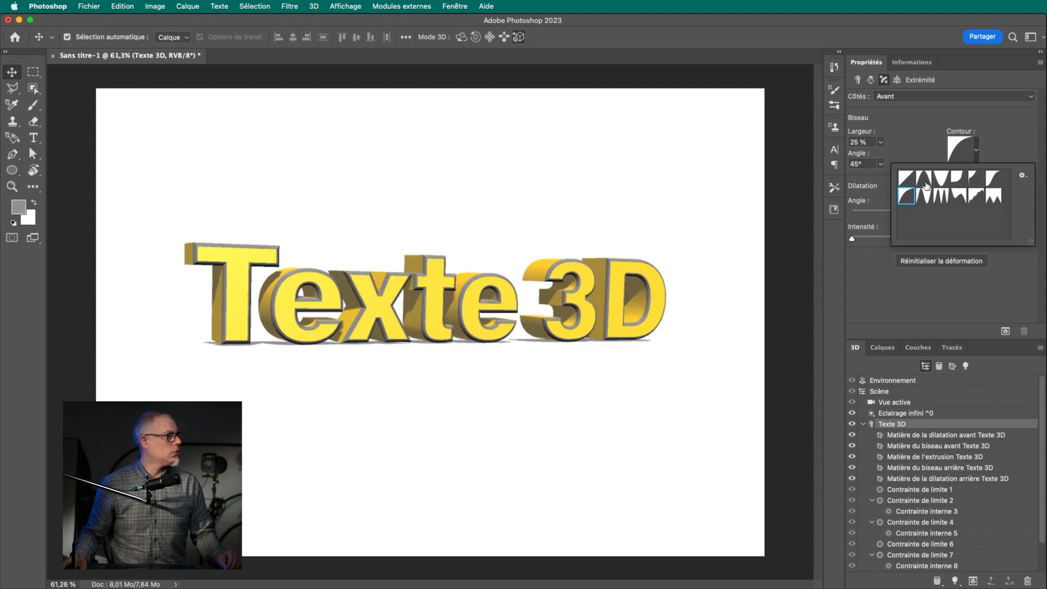
left_click(975, 152)
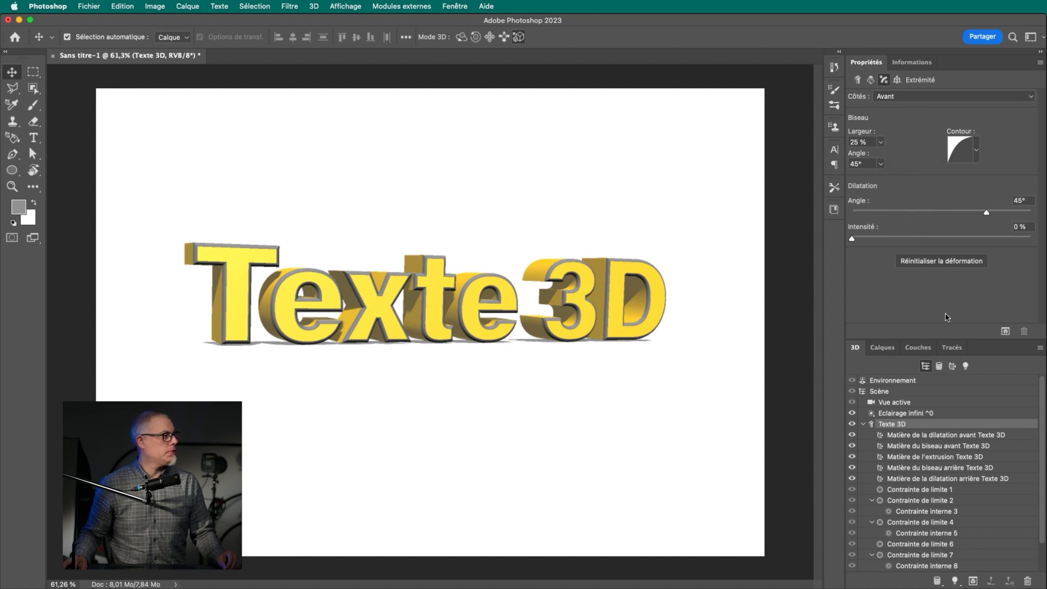
left_click_drag(856, 242, 871, 241)
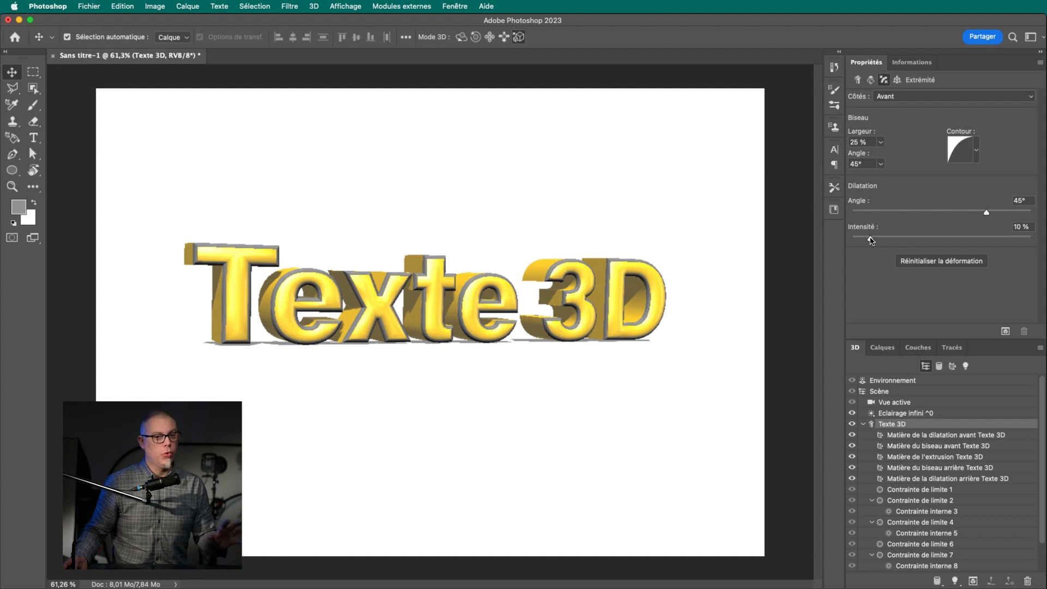
left_click_drag(871, 240, 874, 240)
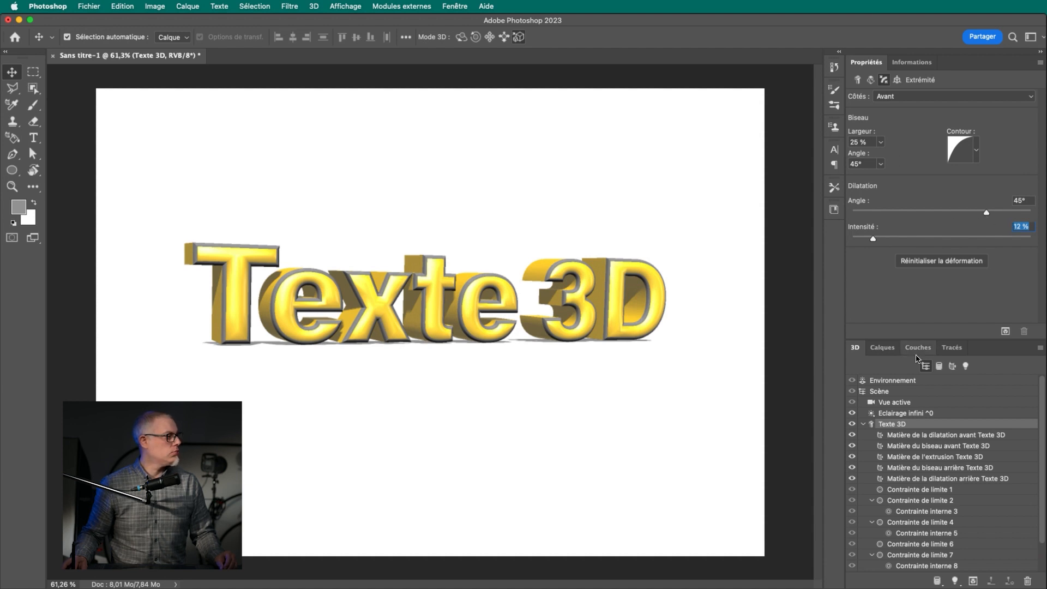
Try a 63° twist on the 3D text and reset the deformation.
left_click(870, 80)
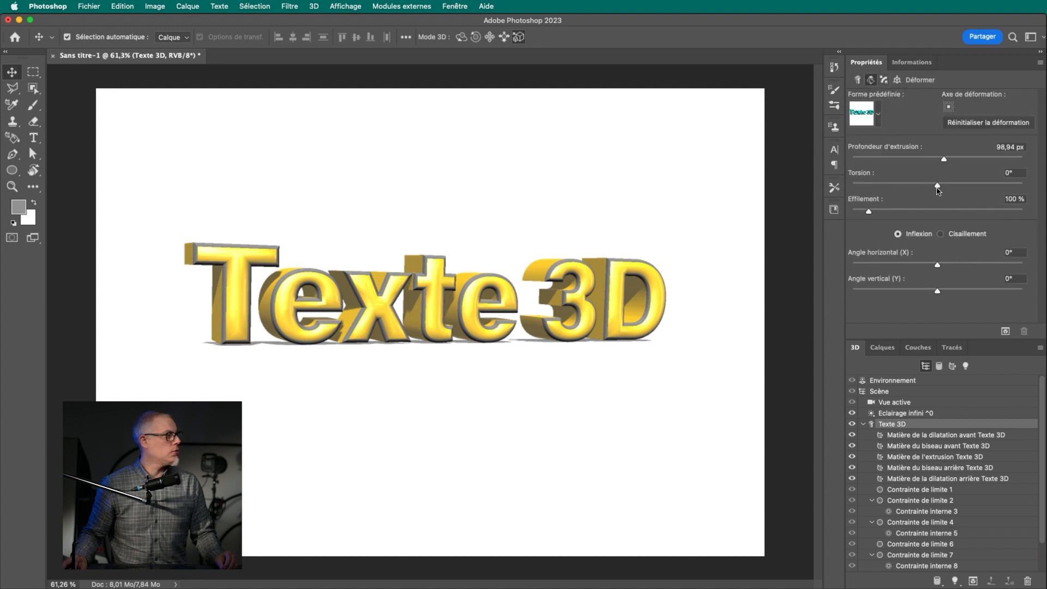
left_click_drag(915, 190, 1044, 185)
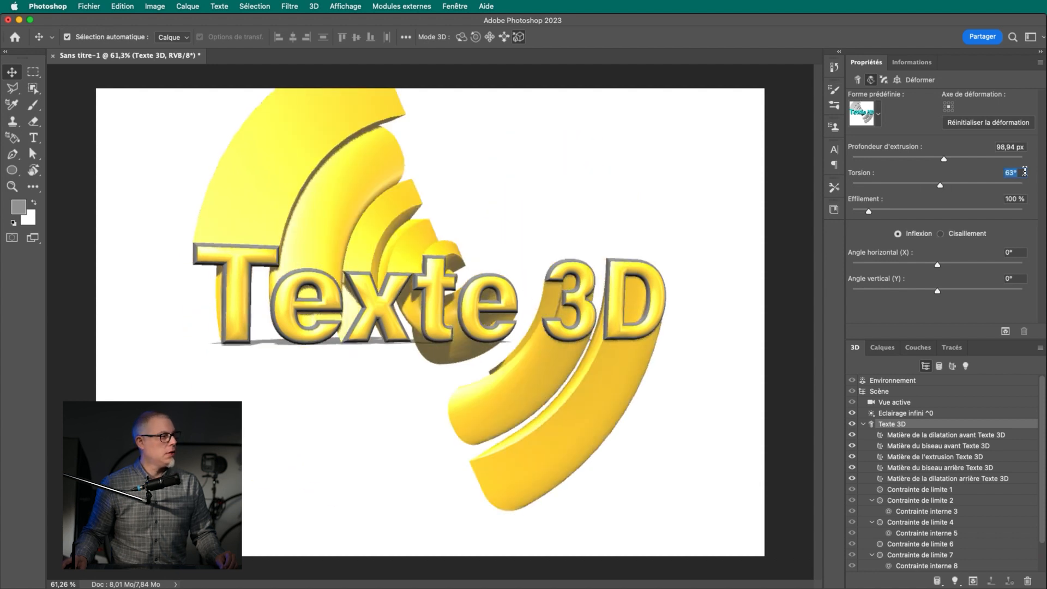
left_click(952, 123)
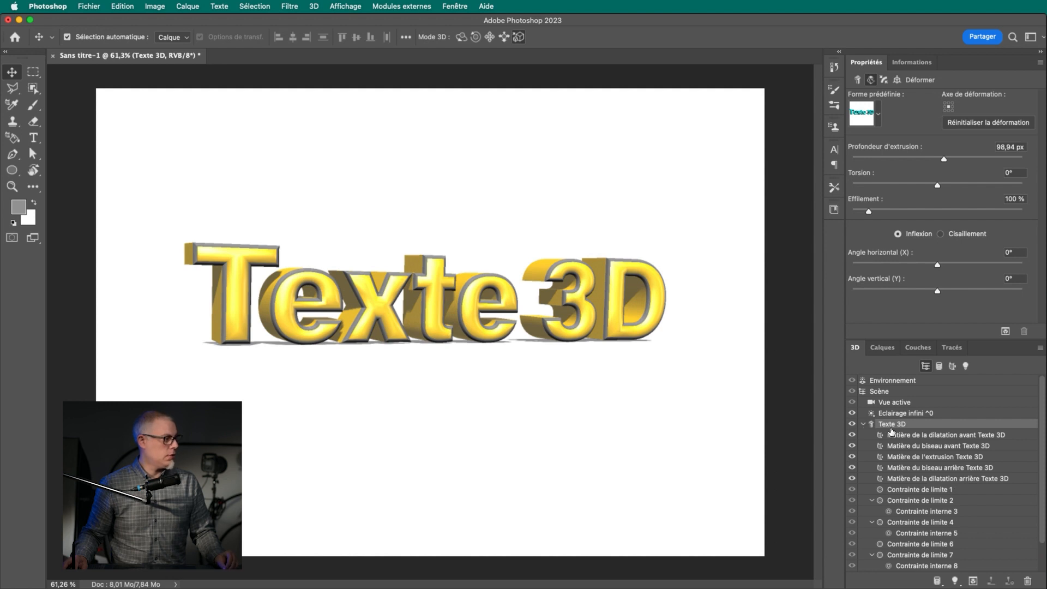
Apply the blue glossy material preset to the front bevel of "Texte 3D" and set its metallic value to 60 %.
left_click(892, 426)
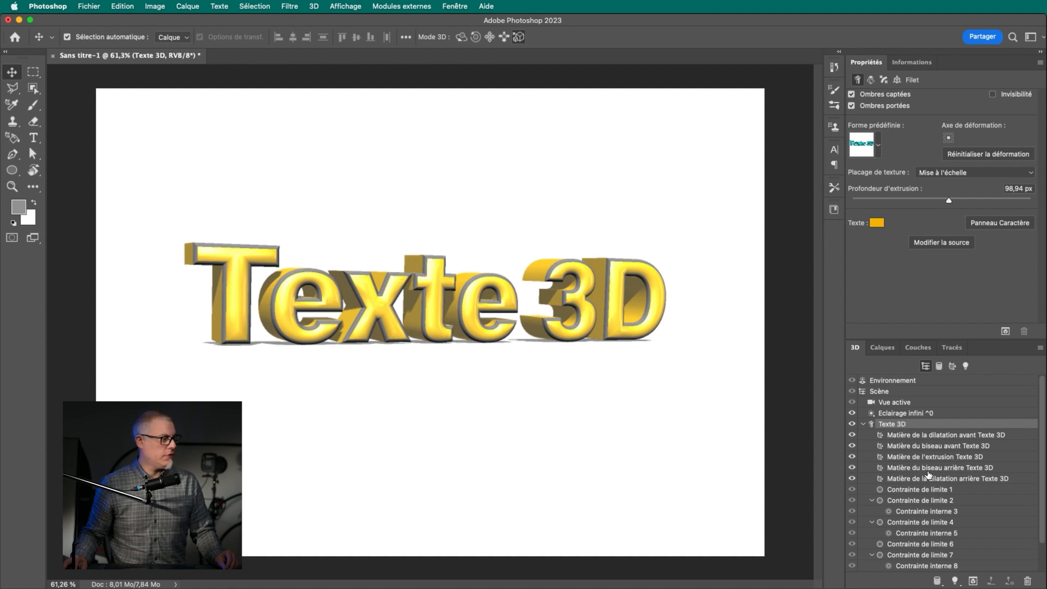
left_click(934, 450)
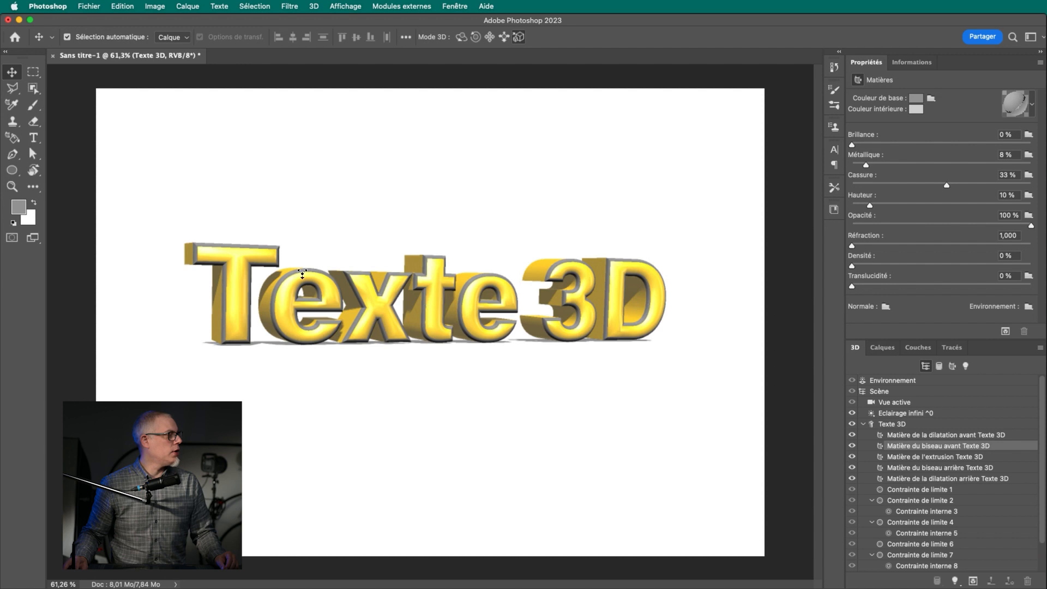
left_click(1032, 108)
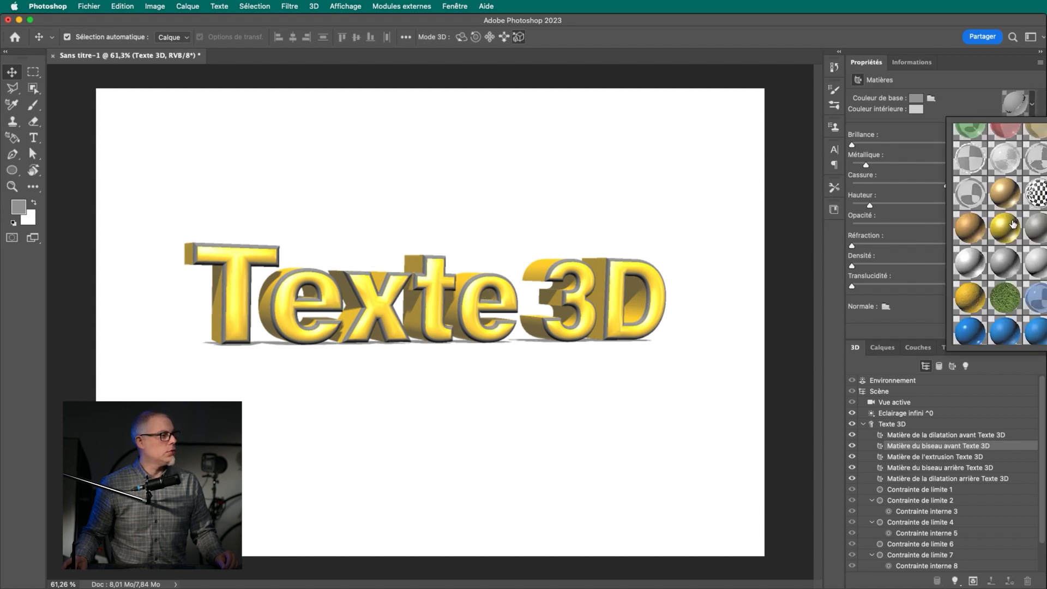
scroll(1015, 229, "down", 2)
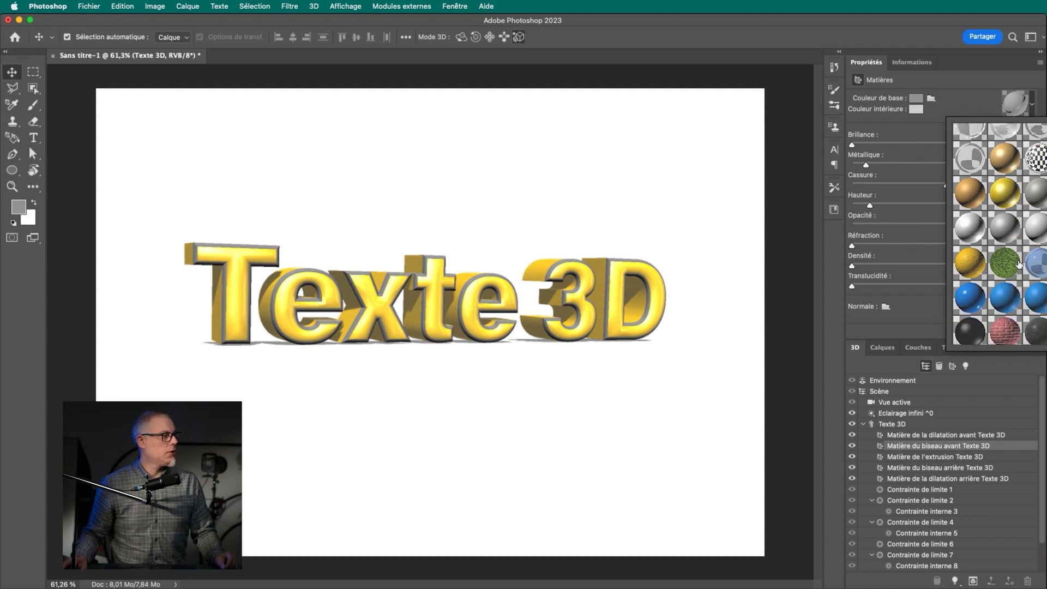
left_click(969, 303)
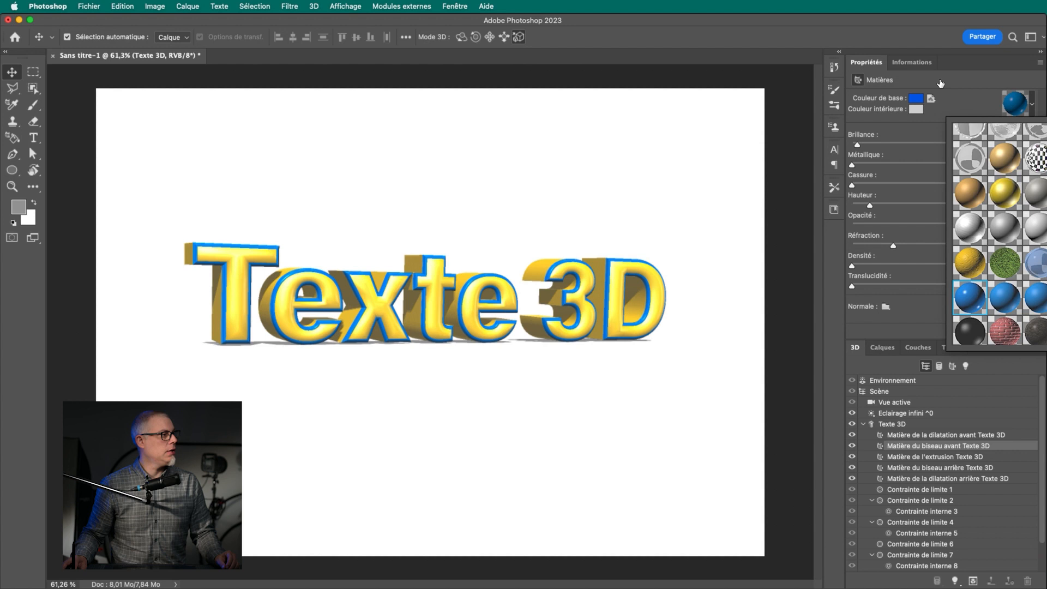
double_click(970, 296)
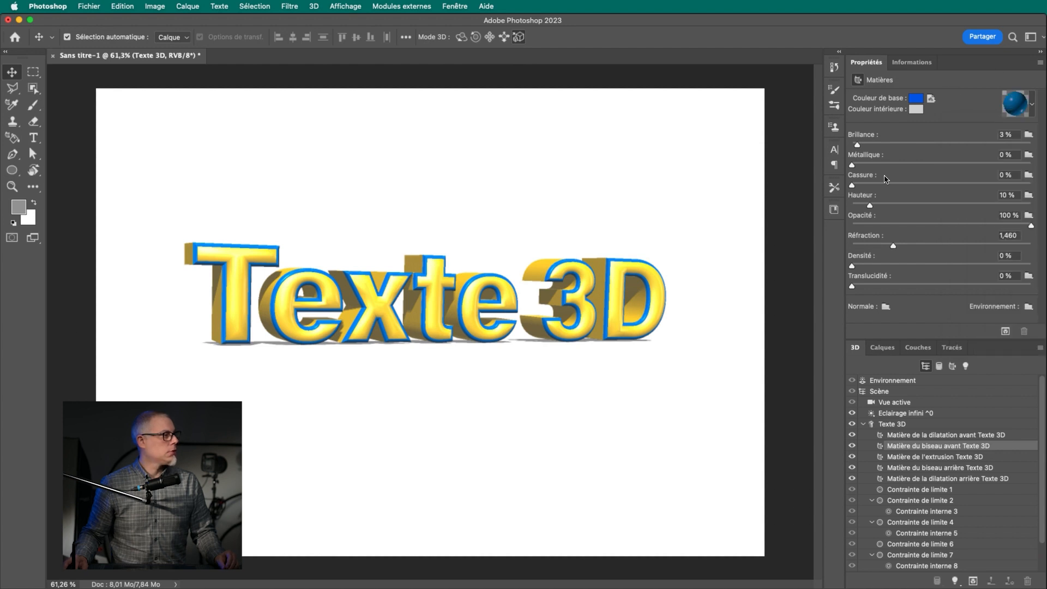
left_click_drag(871, 166, 959, 166)
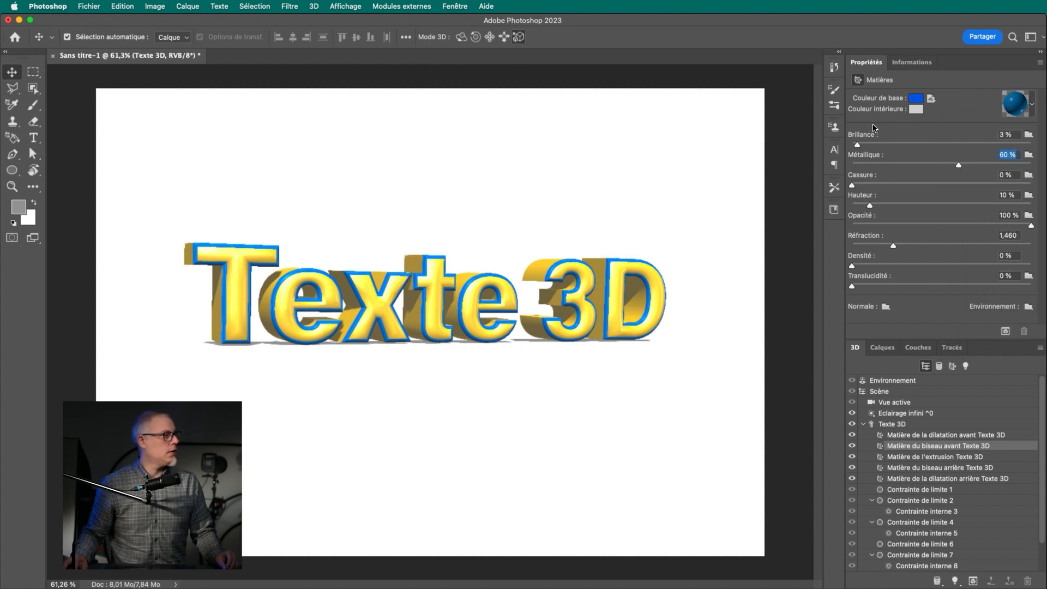
Give the infinite light a pale yellow colour (R 0,9569, V 0,9064, B 0,6267) at 77 % intensity and change its direction.
left_click(864, 425)
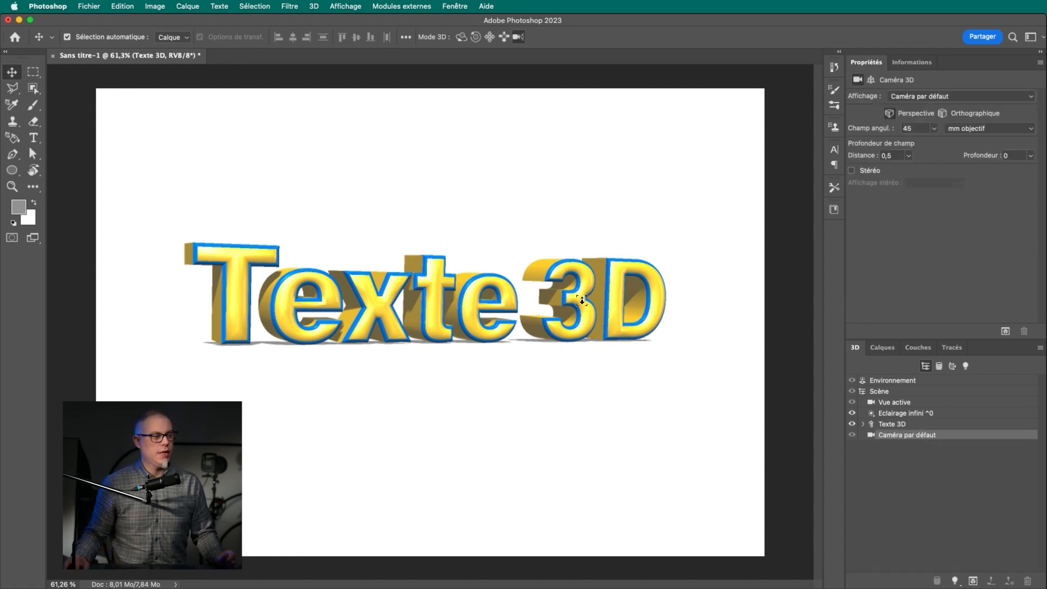
left_click(966, 366)
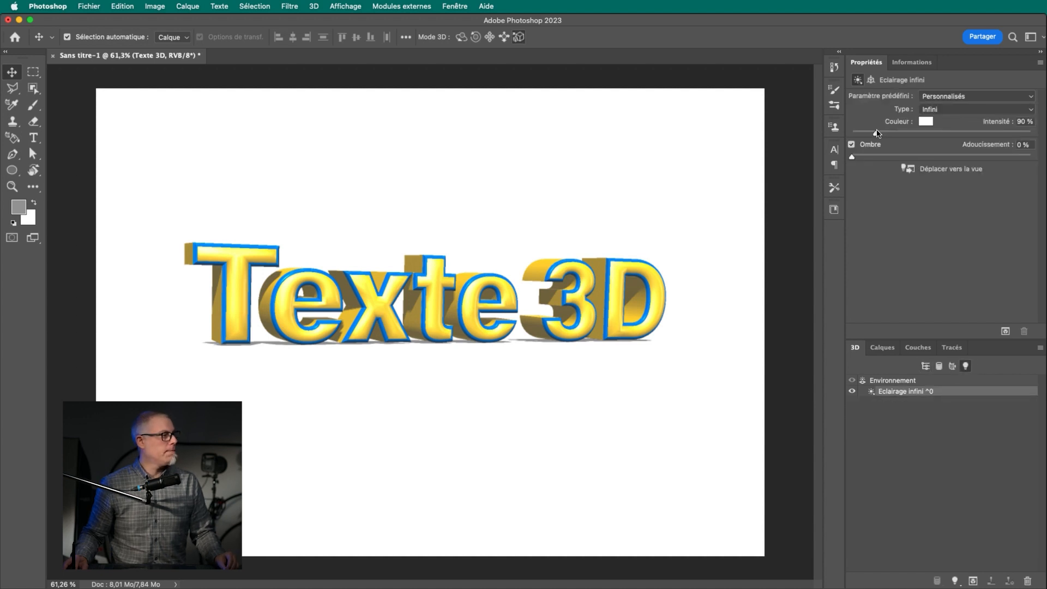
mouse_move(877, 134)
left_mouse_down()
mouse_move(892, 135)
mouse_move(878, 135)
left_mouse_up()
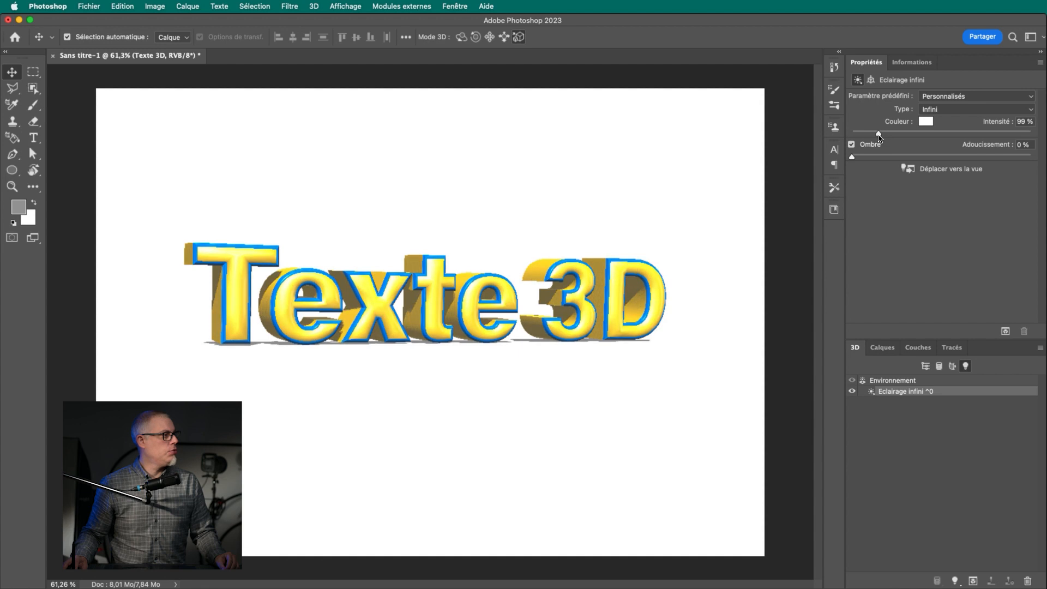
left_click(925, 122)
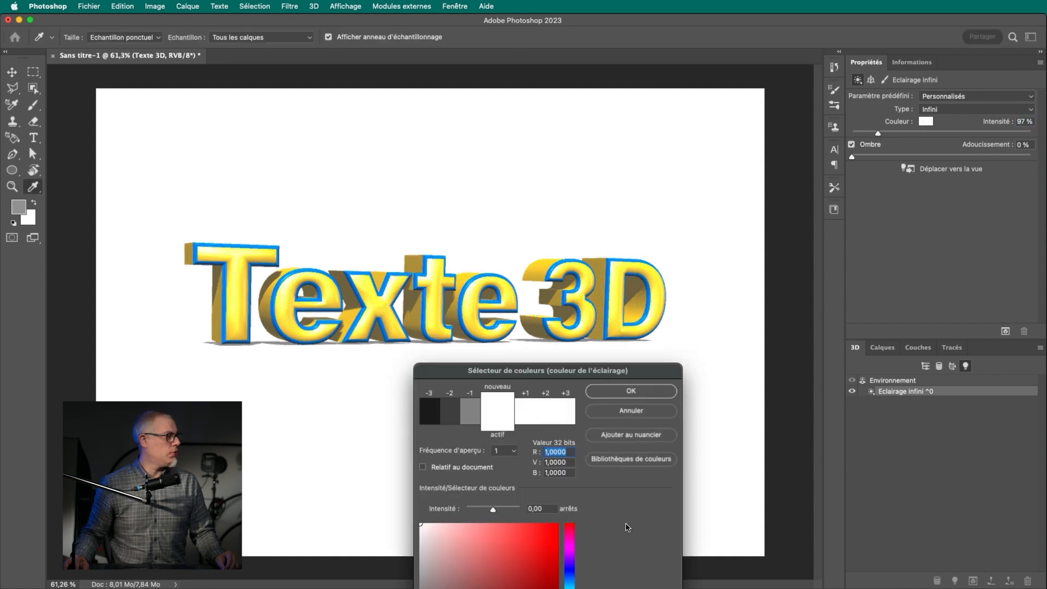
left_click_drag(570, 588, 569, 588)
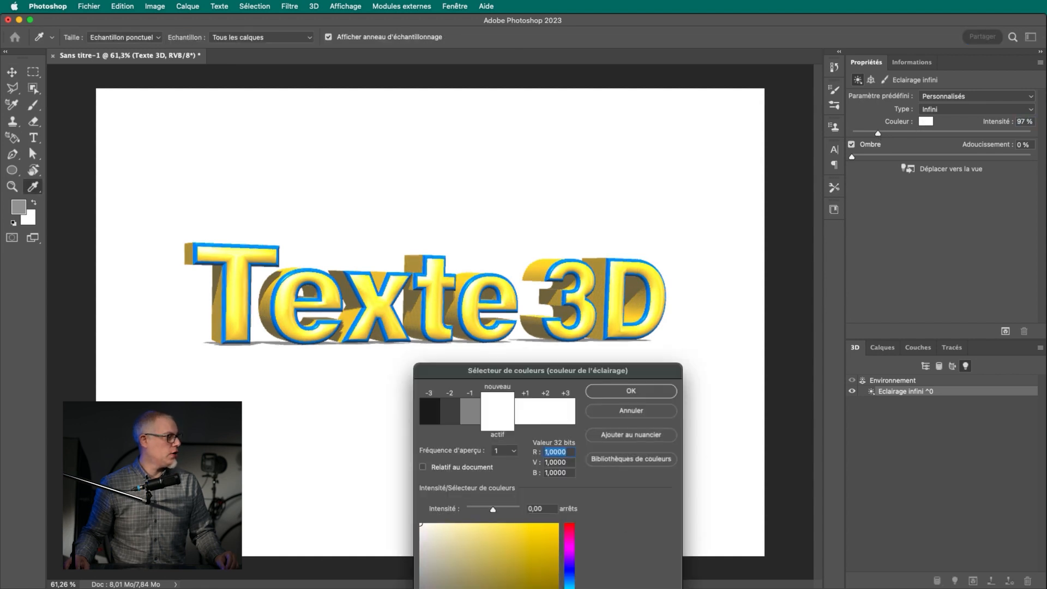
left_click(468, 529)
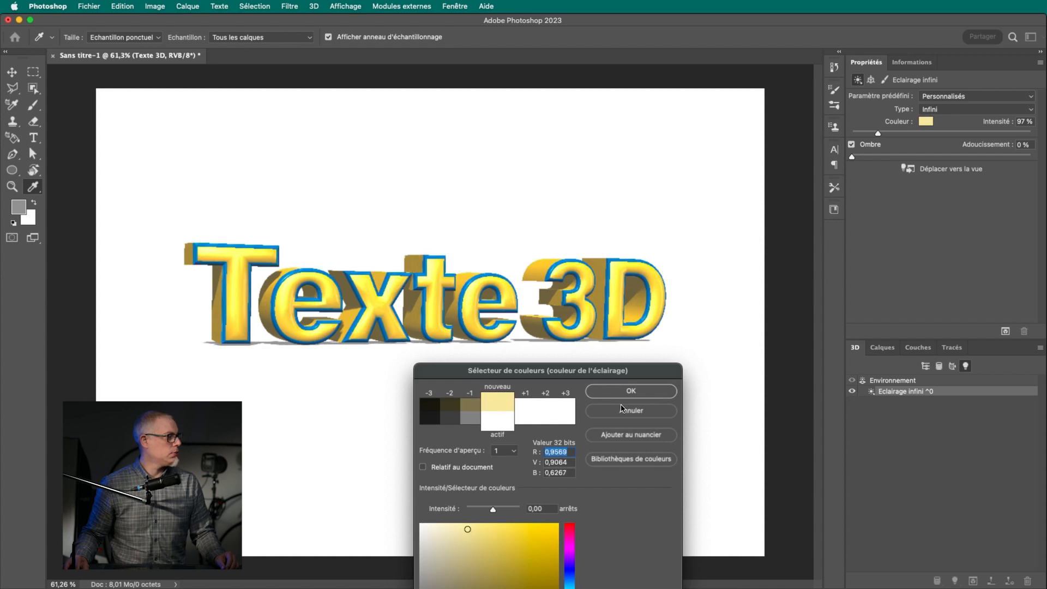
mouse_move(878, 135)
left_mouse_down()
mouse_move(895, 137)
mouse_move(873, 140)
left_mouse_up()
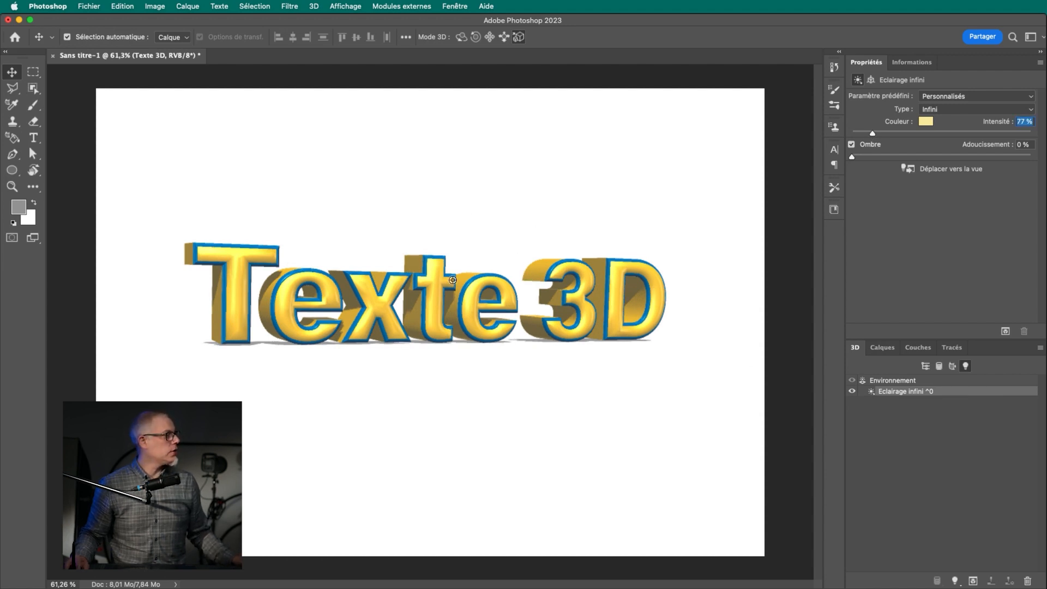
left_click_drag(441, 273, 393, 271)
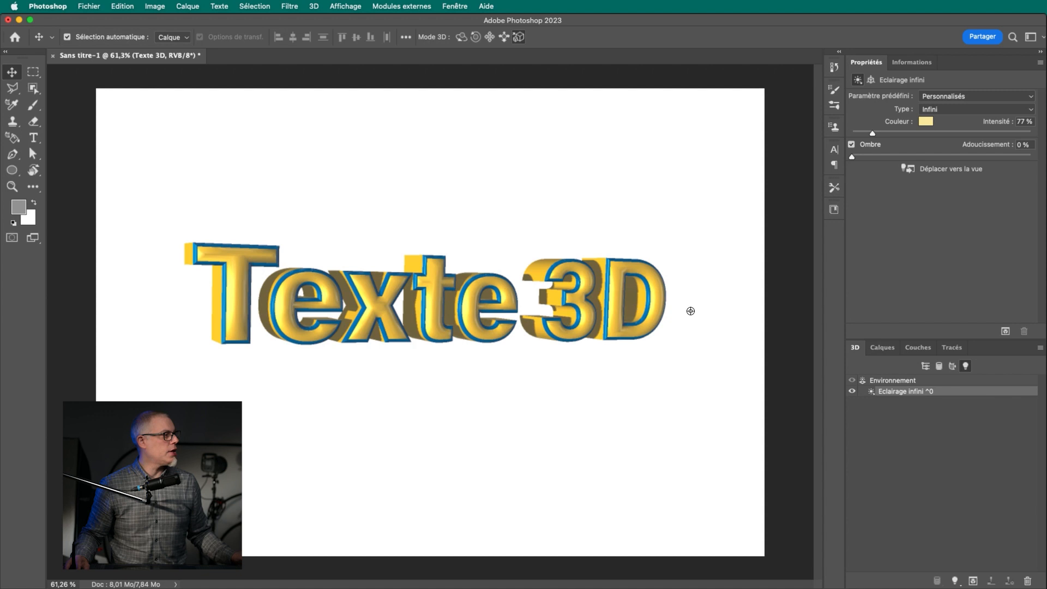
left_click(924, 307)
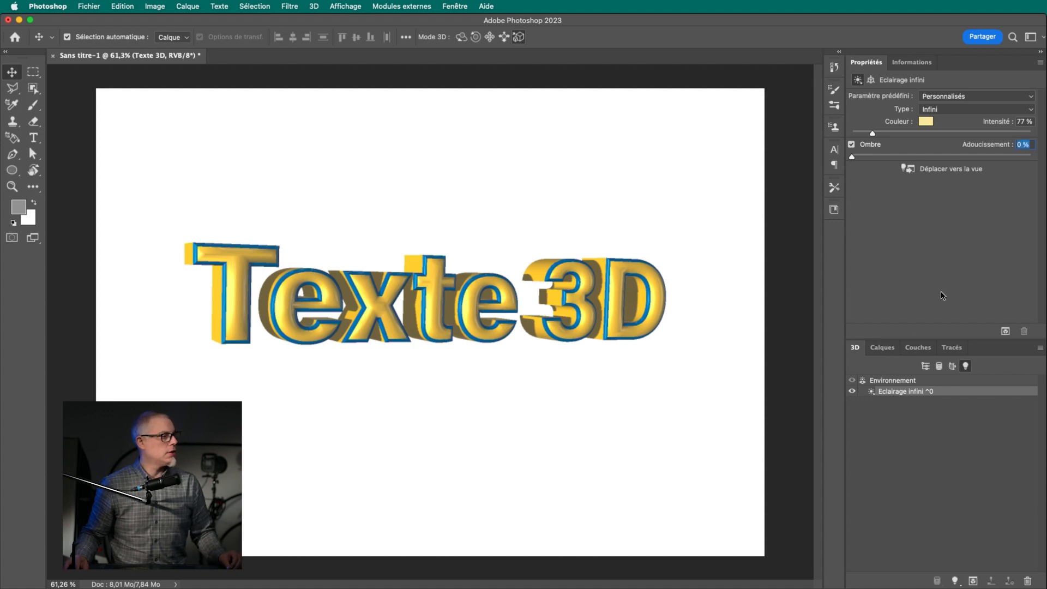
Try another angle and distance for the current 3D view and restore the default camera.
left_click(925, 368)
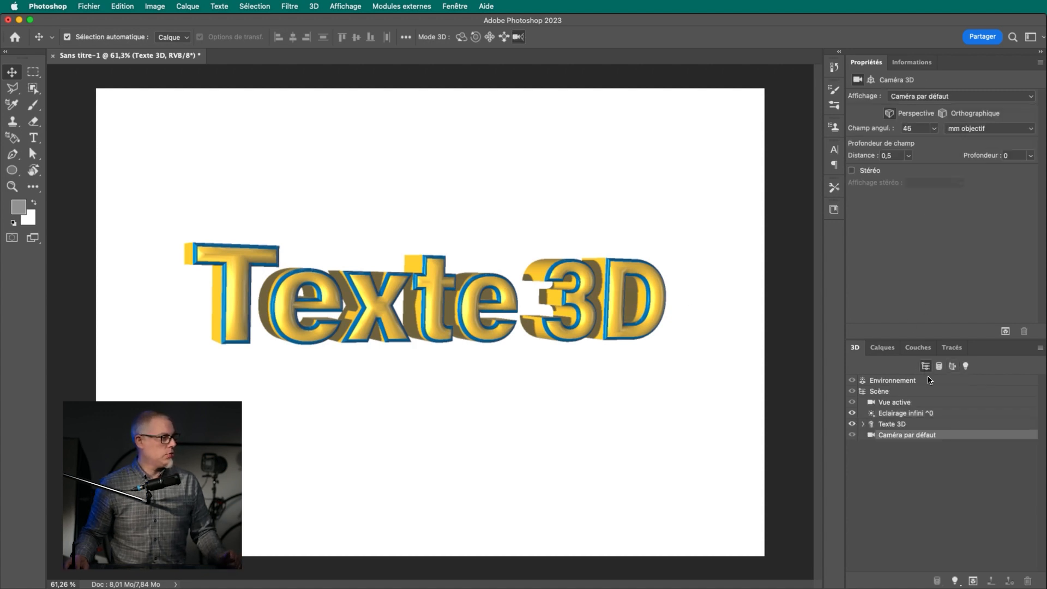
left_click(884, 403)
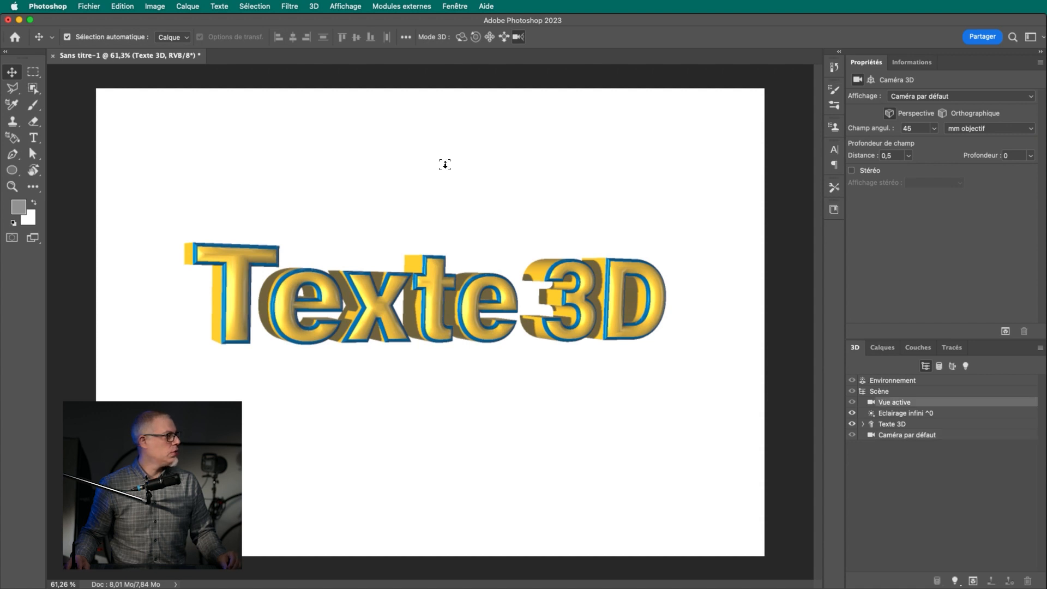
left_click_drag(458, 315, 397, 39)
left_click_drag(501, 345, 840, 427)
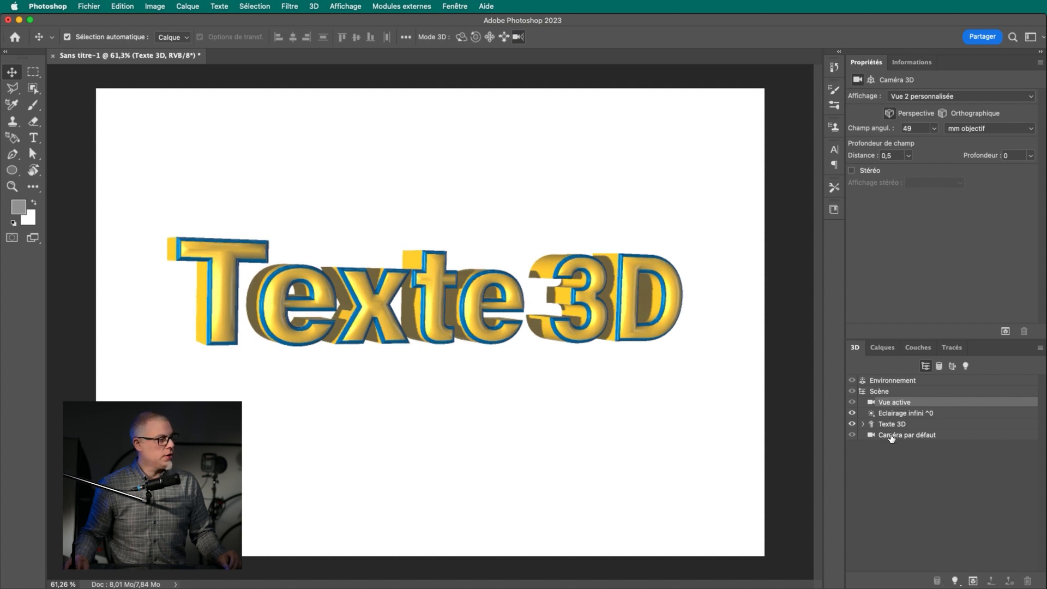
left_click(901, 437)
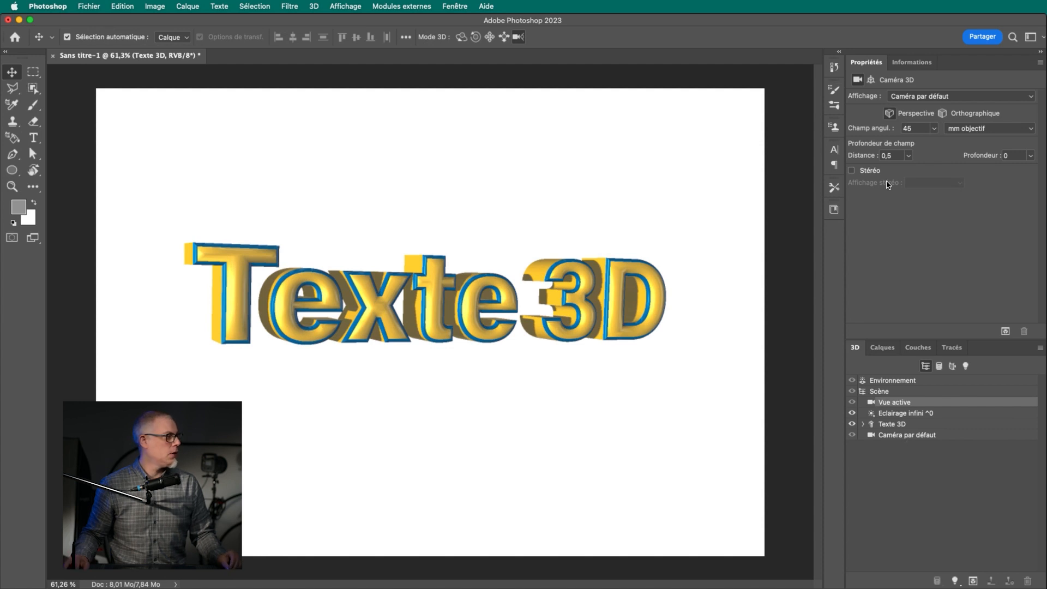
Convert the infinite light to directional and add a second directional light with a pale orange colour and 30 % intensity.
left_click(965, 366)
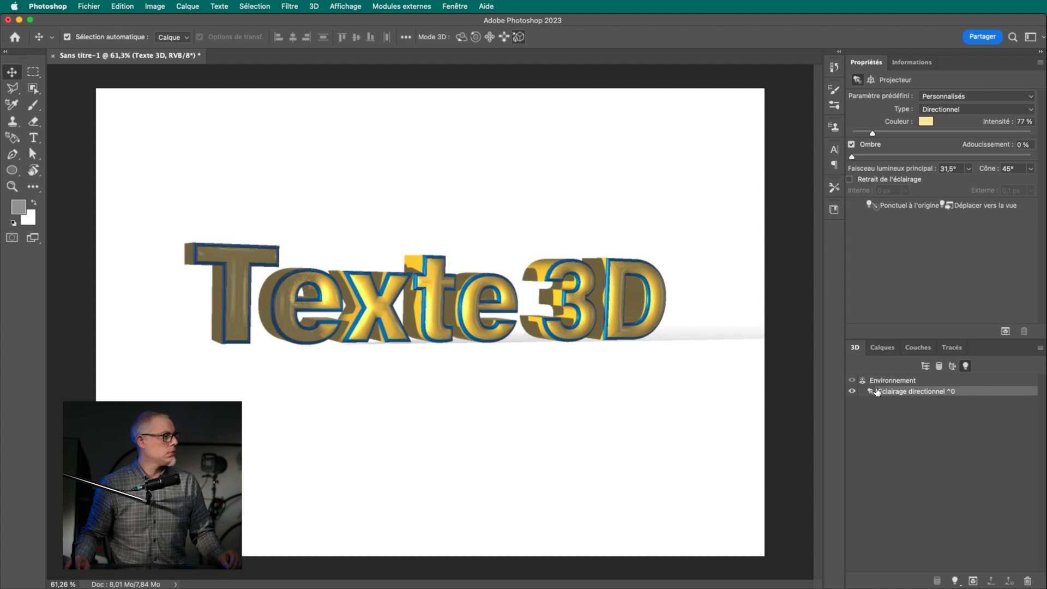
left_click_drag(331, 276, 425, 287)
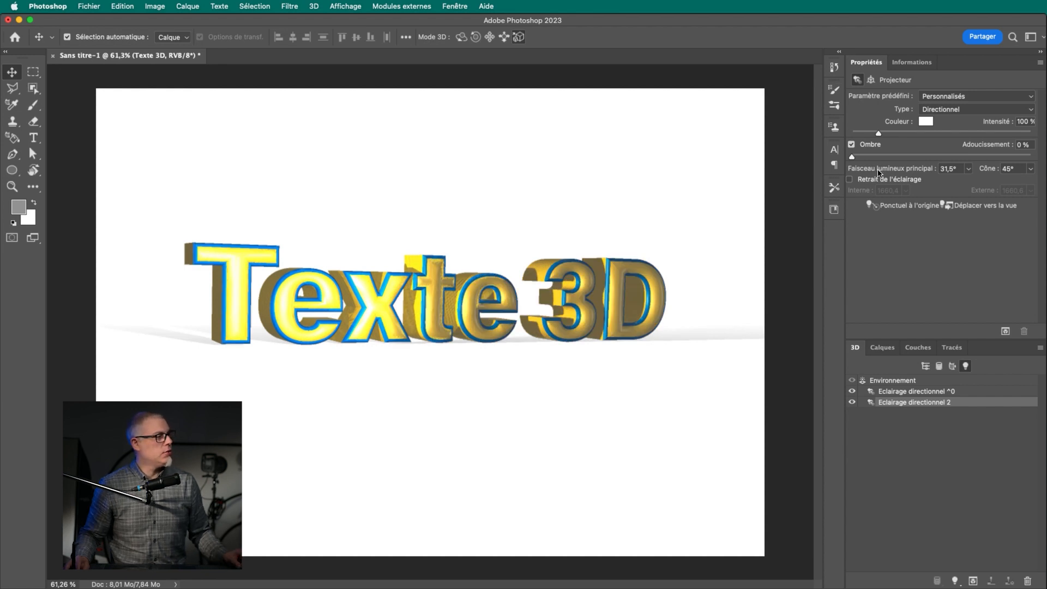
left_click_drag(878, 134, 861, 144)
left_click(926, 124)
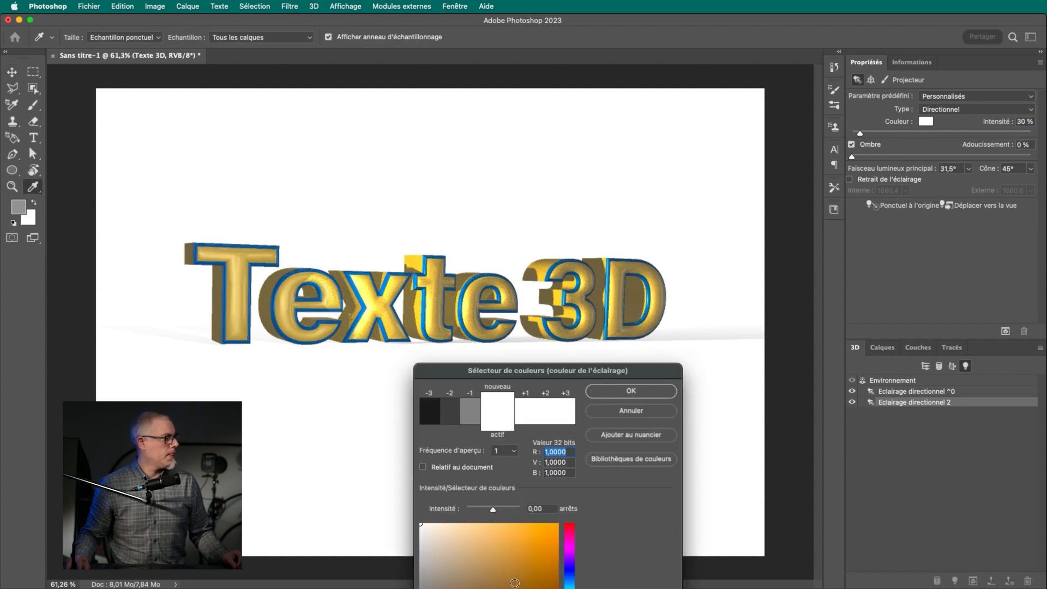
left_click(675, 391)
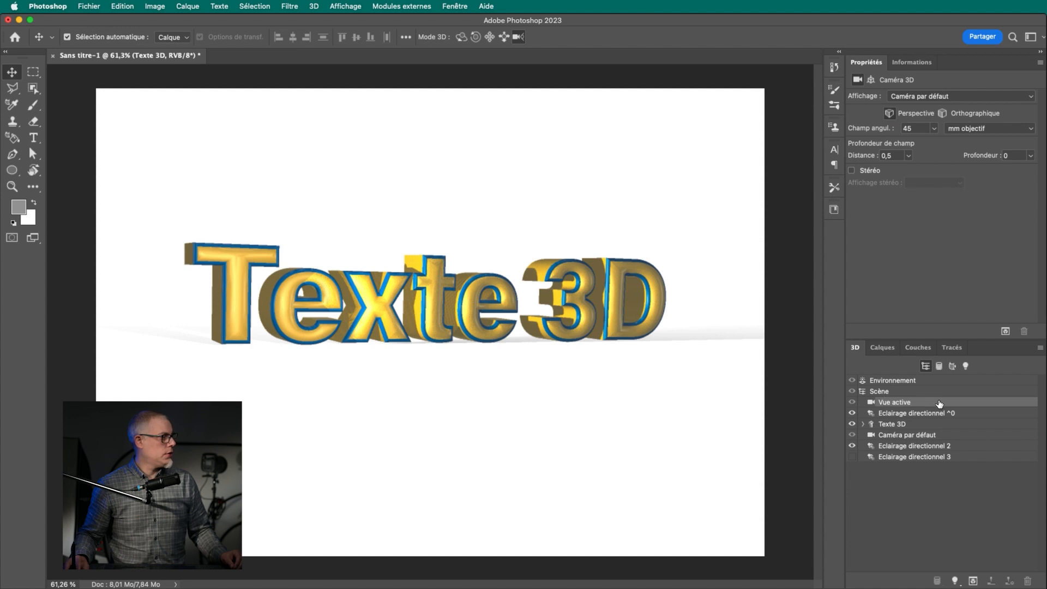
Lower the intensity of the environment's image-based lighting (IBL) to darken the shaded sides of the 3D letters.
left_click(900, 381)
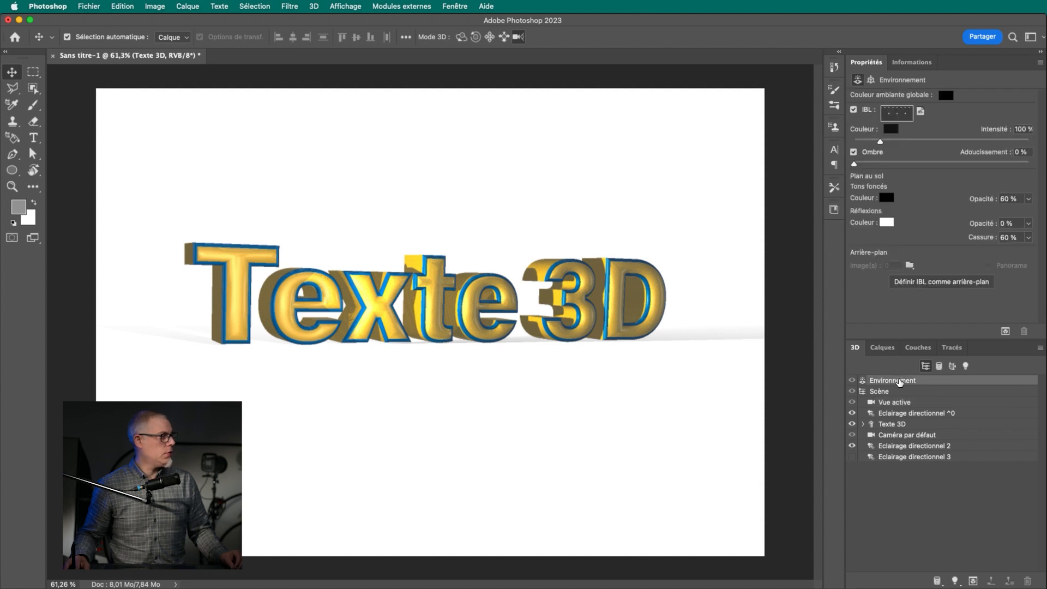
left_click_drag(880, 141, 868, 153)
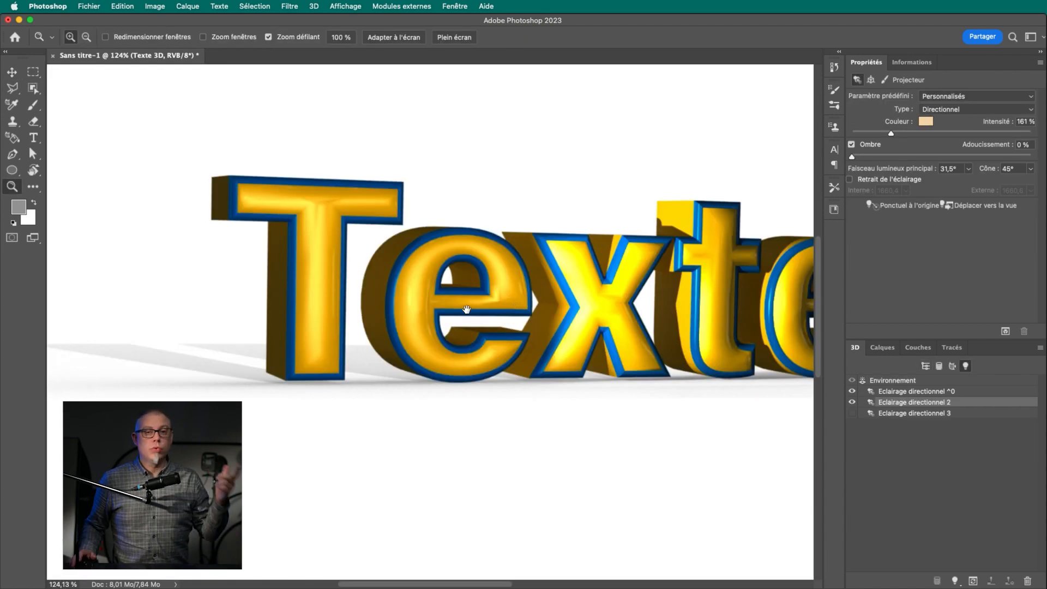
scroll(441, 240, "right", 3)
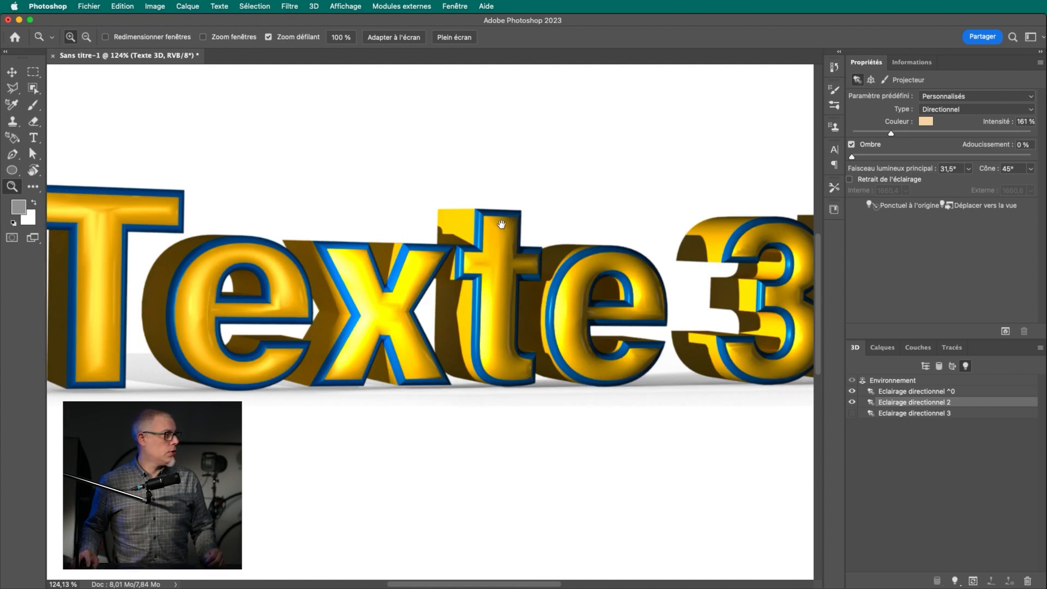
scroll(533, 303, "right", 5)
left_click_drag(294, 330, 557, 313)
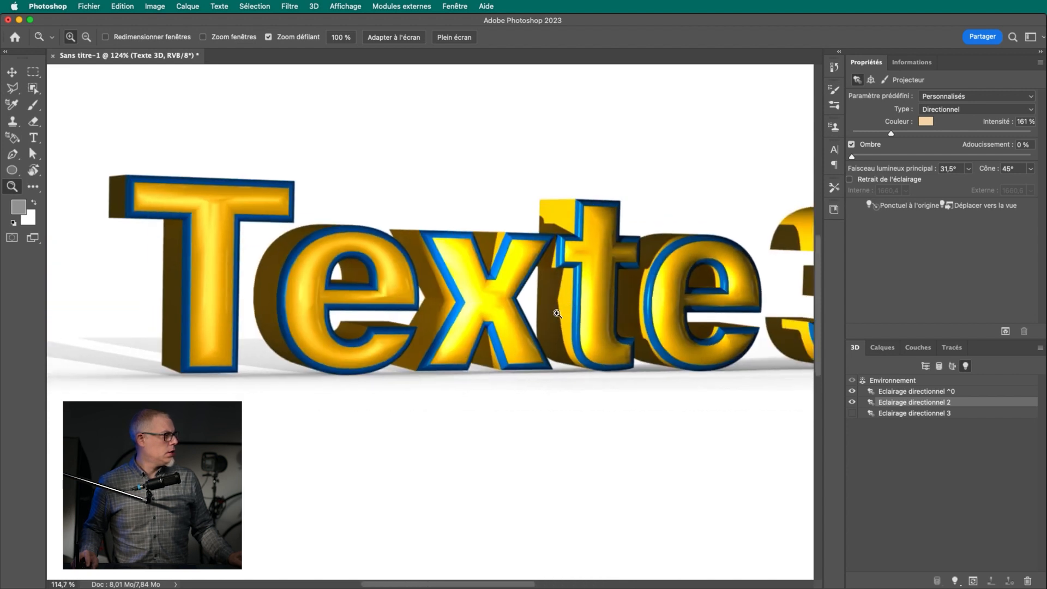
key("super+0")
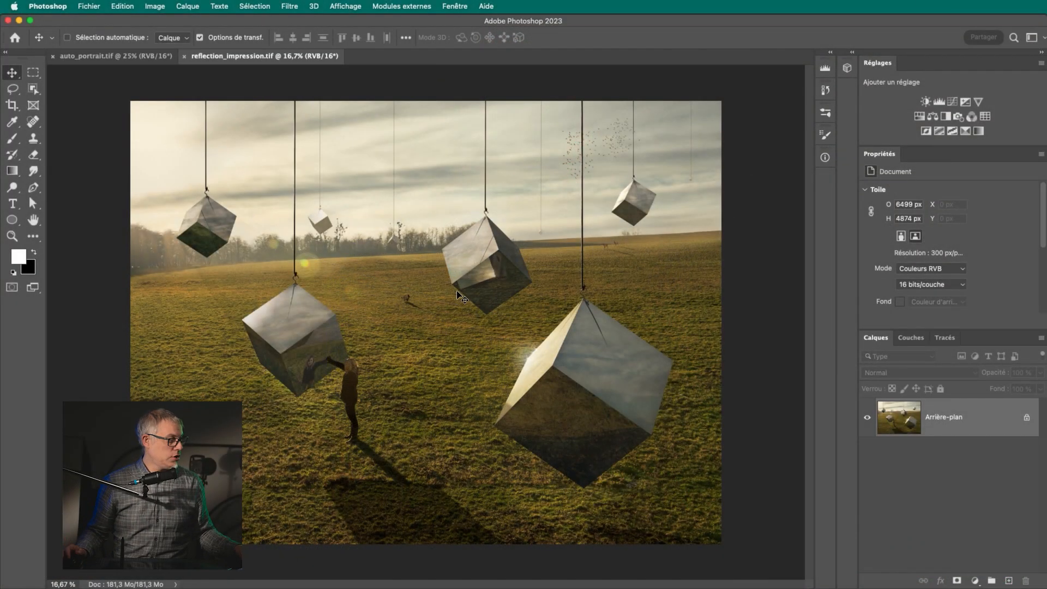
Examine the reflections on the faces of the large foreground cube in reflection_impression.tif.
key("z")
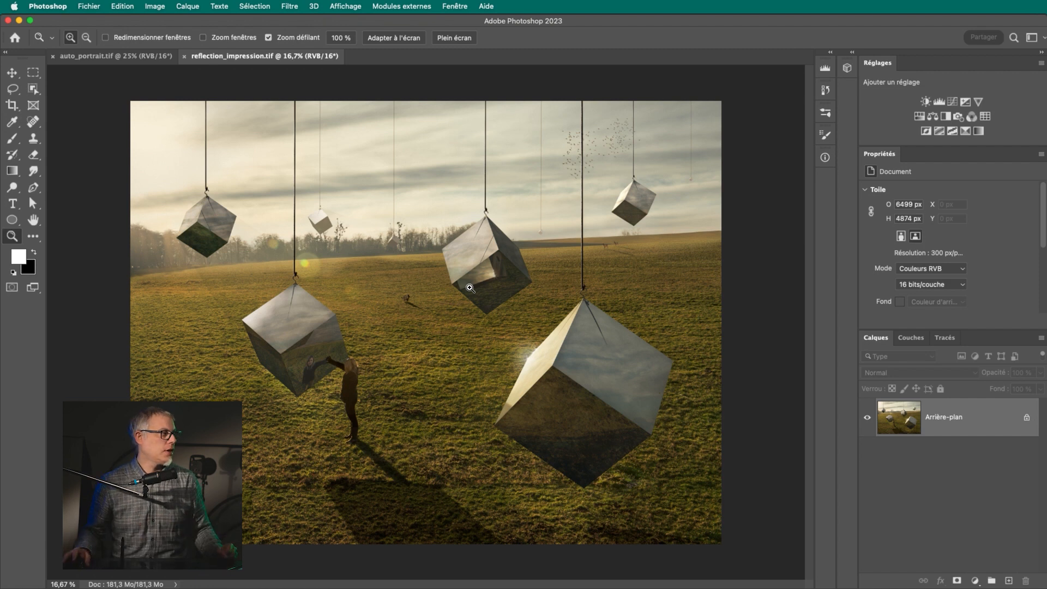
left_click_drag(516, 352, 571, 349)
left_click_drag(651, 358, 430, 192)
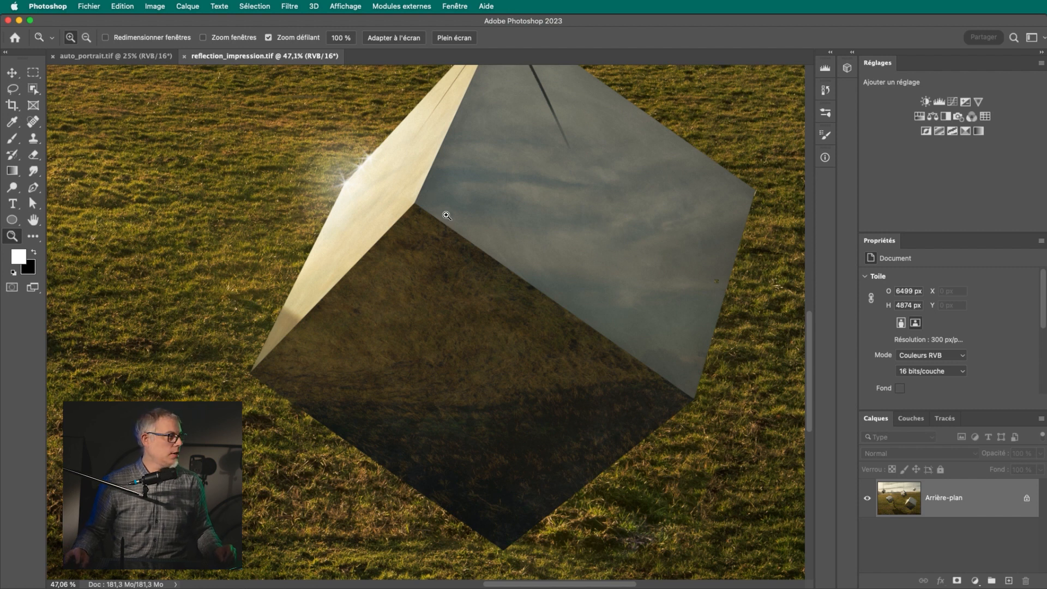
left_click_drag(483, 283, 498, 304)
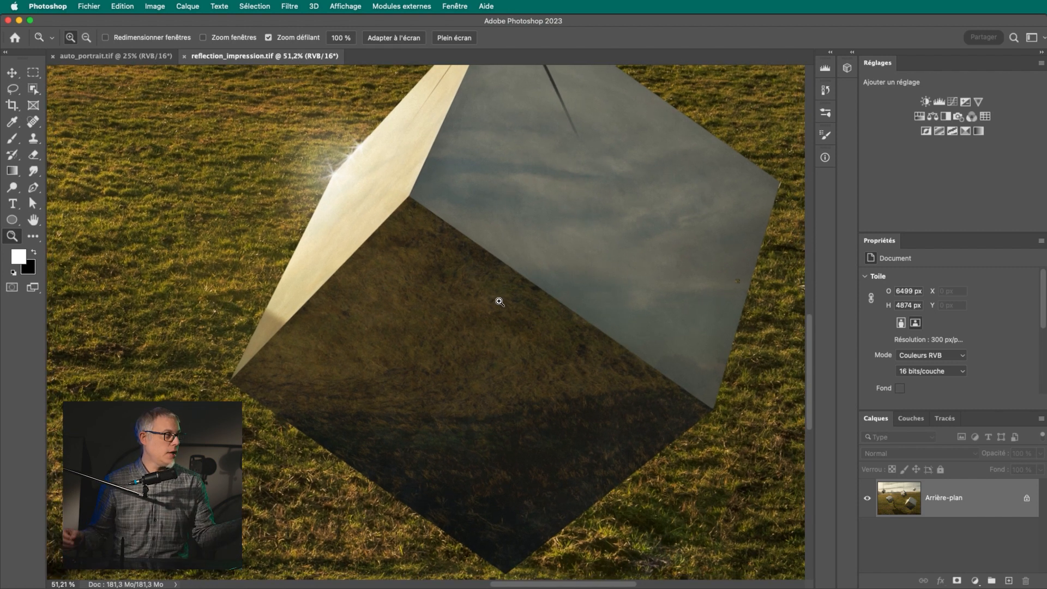
Examine the lower grass reflection and the rope's shadow on the large foreground cube, and compare them with the whole composite.
scroll(497, 306, "up", 3)
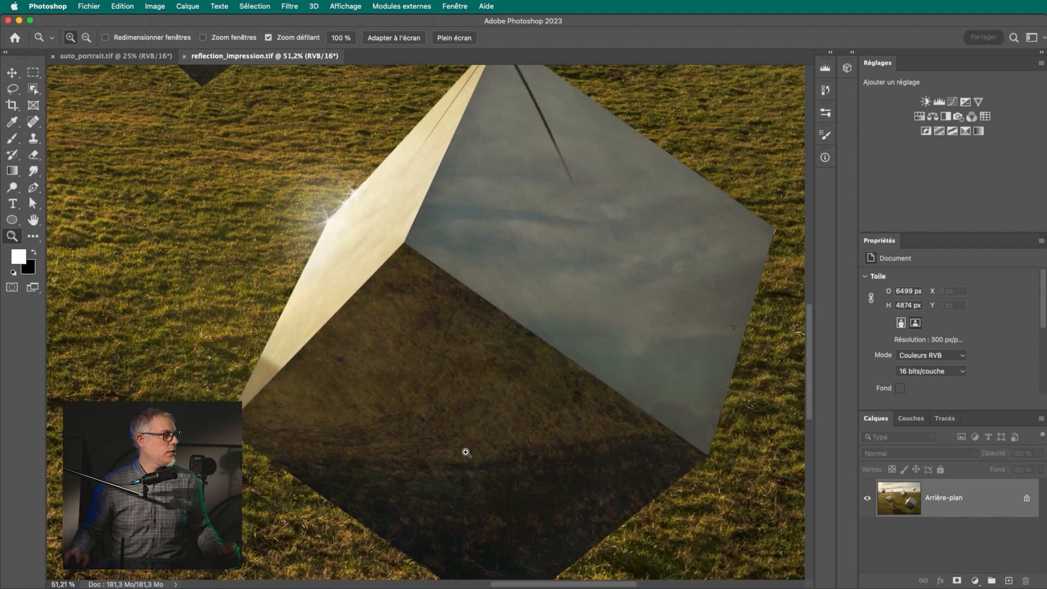
scroll(443, 450, "down", 10)
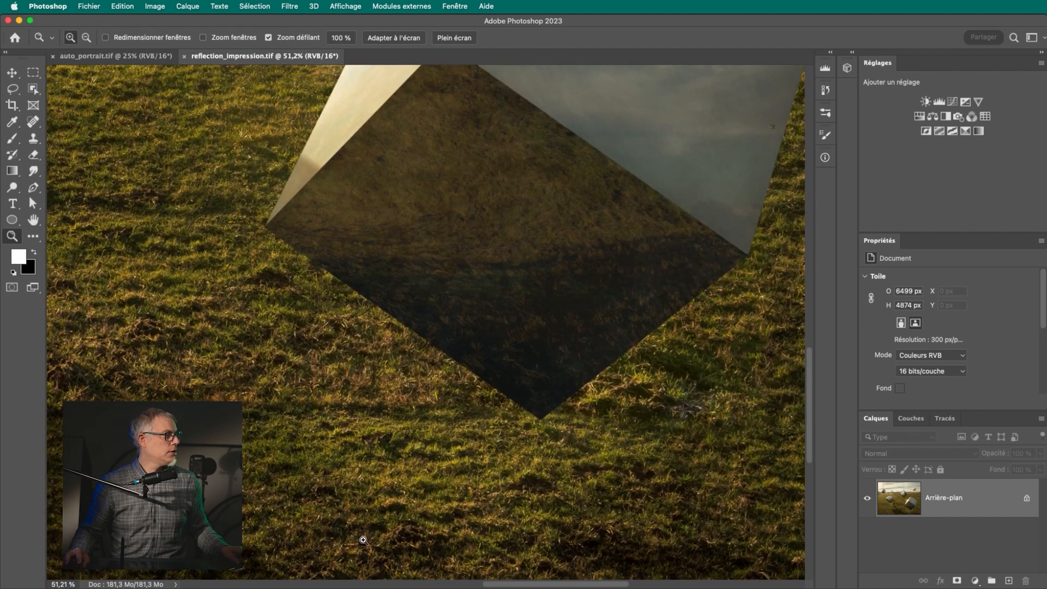
scroll(484, 385, "up", 8)
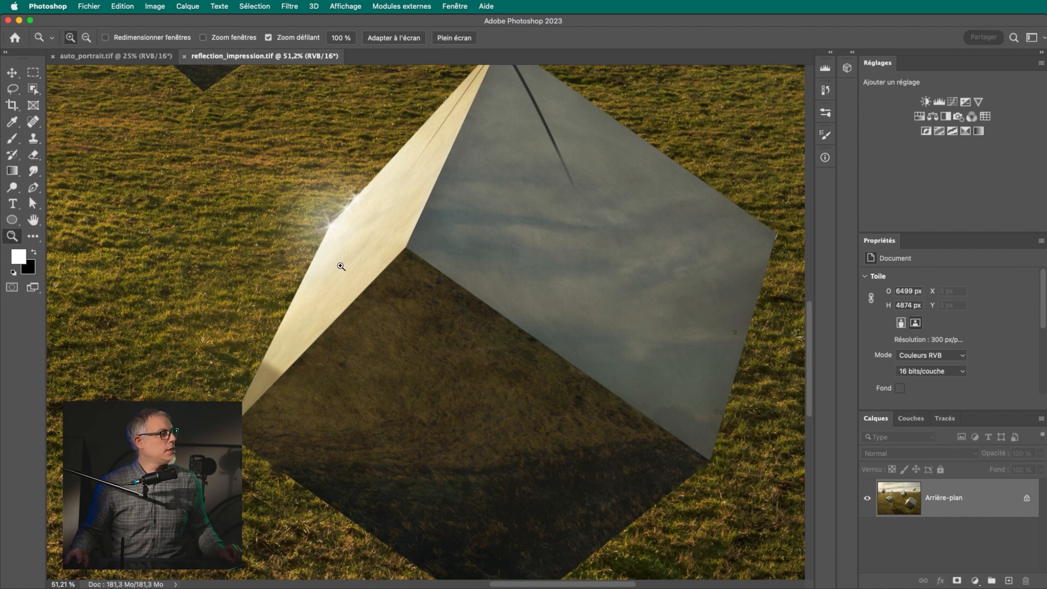
left_click_drag(598, 257, 656, 298)
left_click_drag(470, 308, 414, 300)
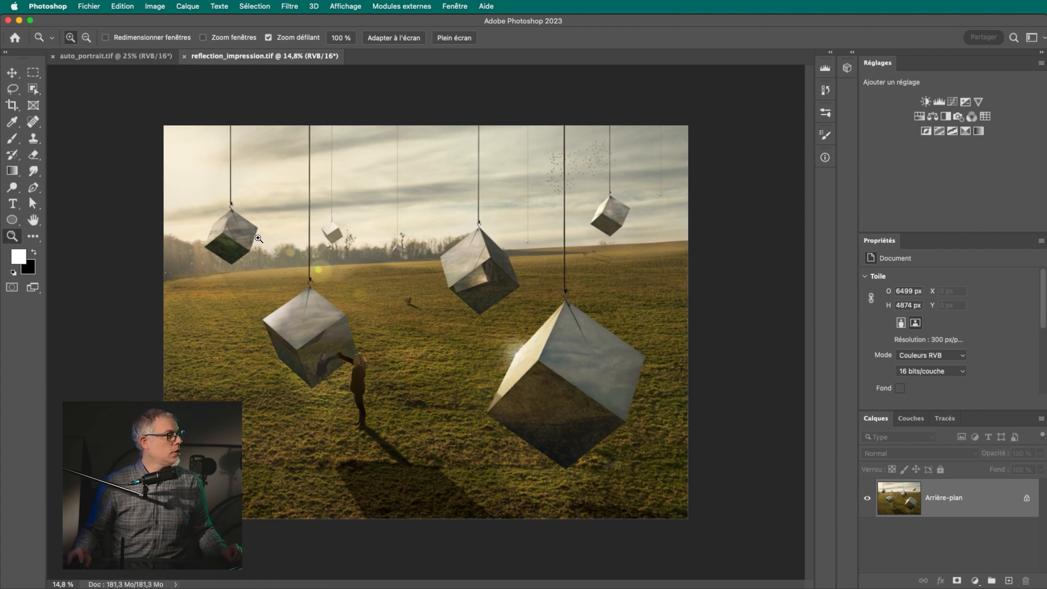
left_click_drag(568, 371, 614, 363)
scroll(613, 363, "down", 3)
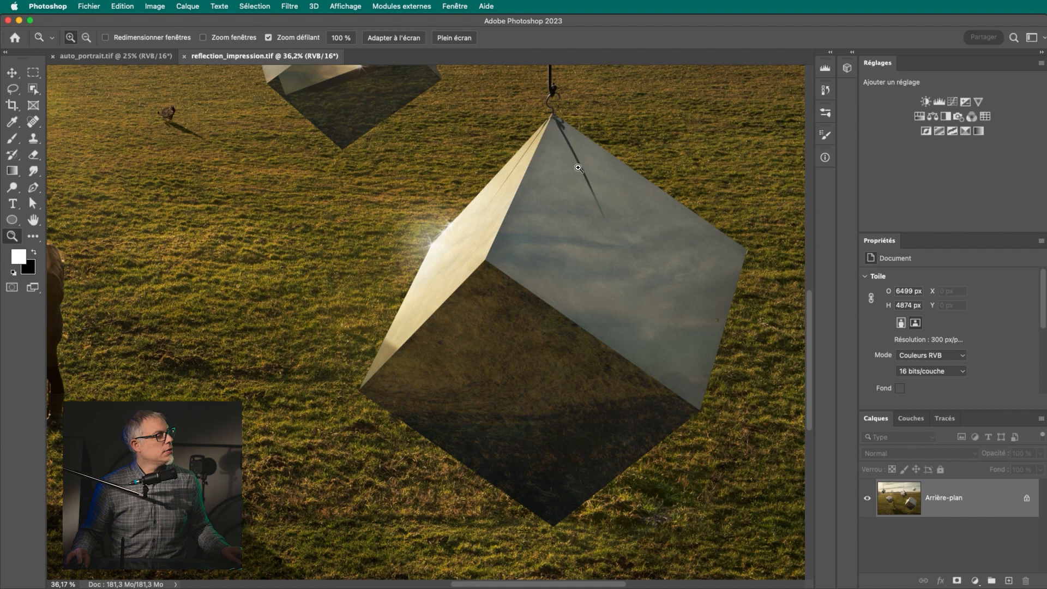
left_click_drag(576, 159, 594, 414)
scroll(596, 433, "down", 5)
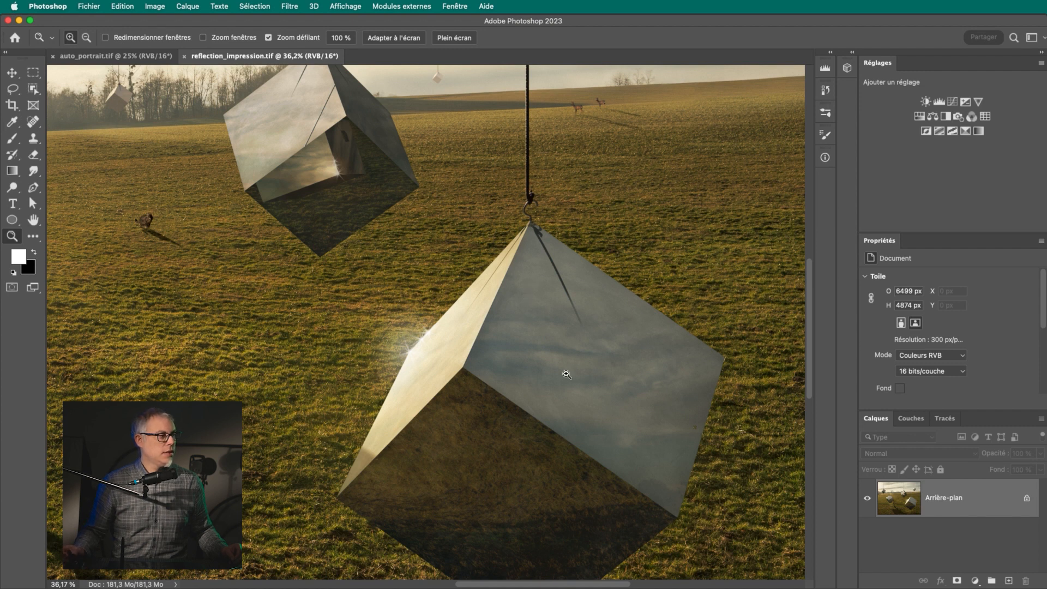
Examine the middle hanging cube, including the neighbouring cube mirrored in its lower face and the shadows on its sky-reflecting face.
scroll(449, 309, "up", 5)
scroll(449, 308, "left", 4)
left_click_drag(419, 265, 451, 316)
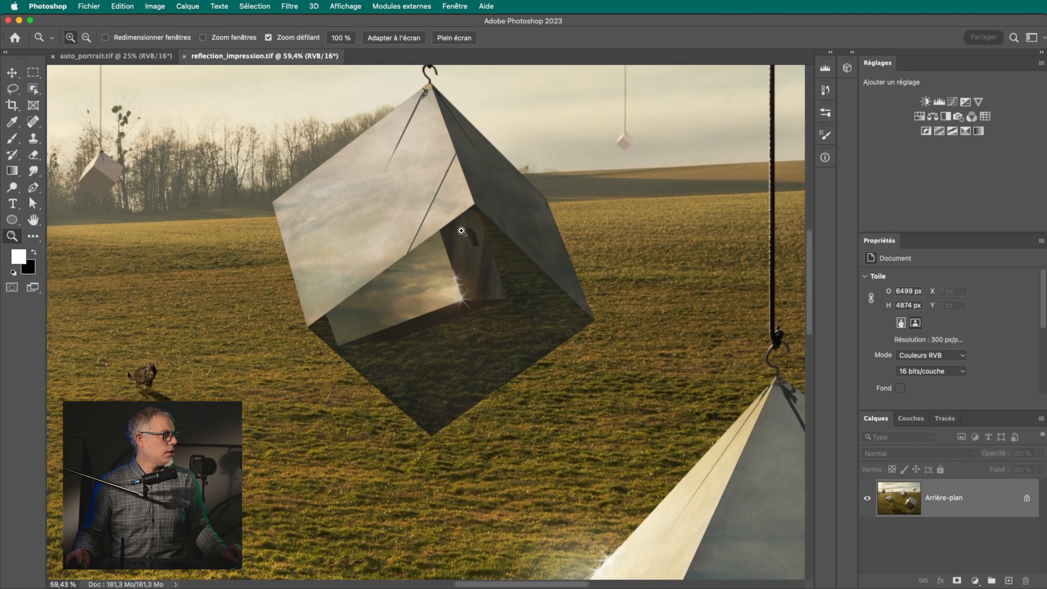
left_click_drag(517, 383, 509, 381)
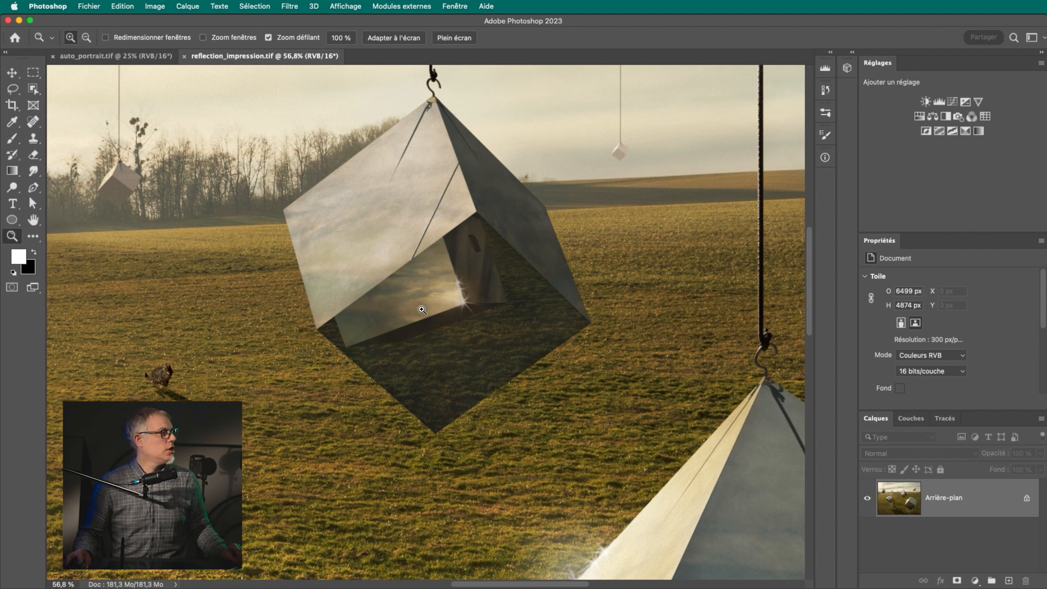
left_click_drag(720, 444, 622, 357)
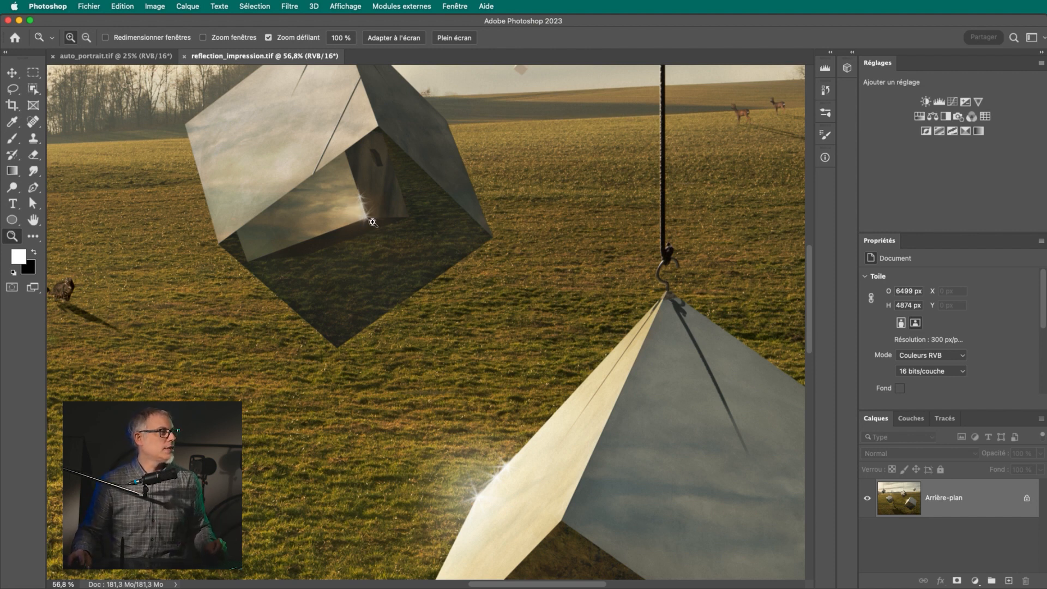
scroll(373, 223, "down", 2)
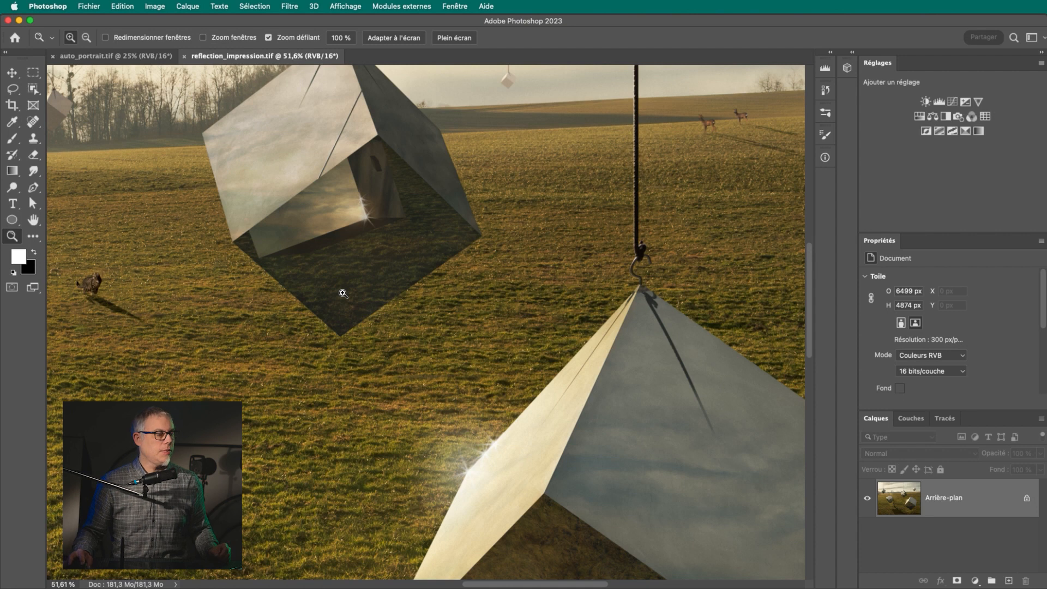
scroll(343, 293, "down", 2)
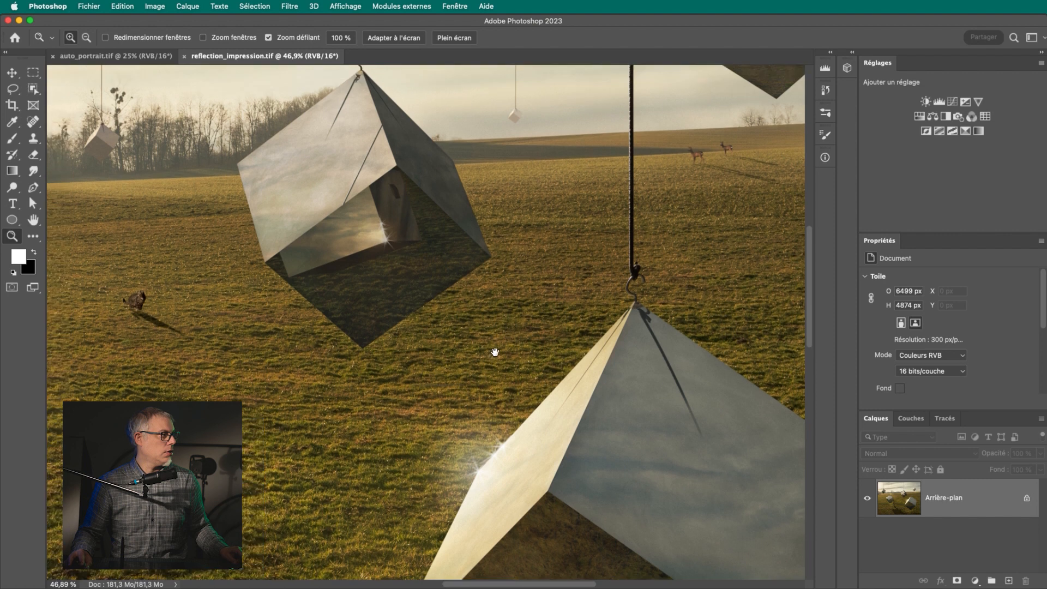
scroll(273, 190, "up", 5)
scroll(272, 189, "left", 5)
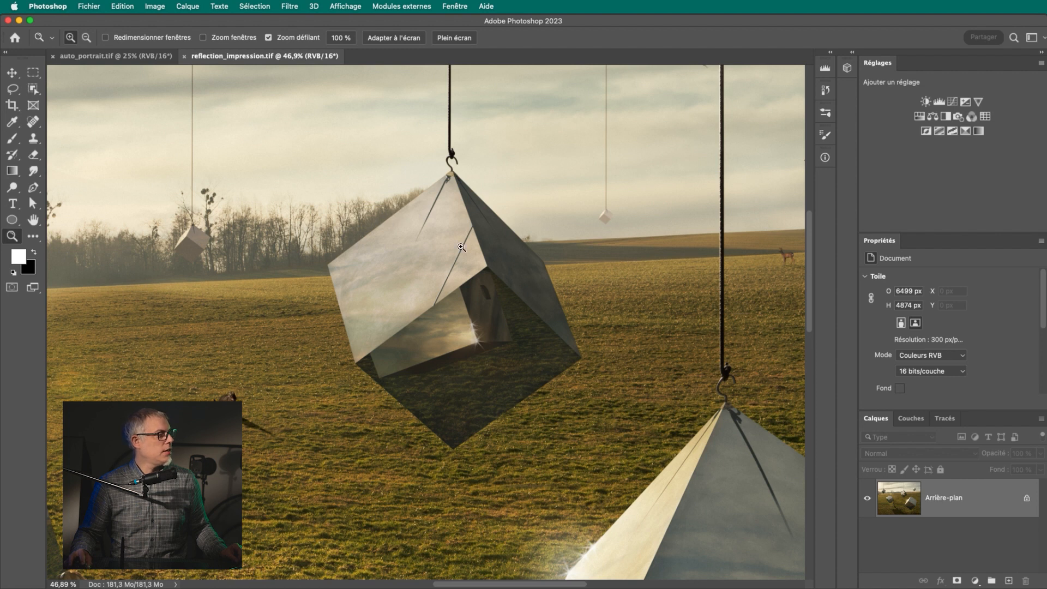
Examine the woman's mirrored figure and the sky and grass reflections on the cube she is touching.
scroll(461, 247, "up", 4)
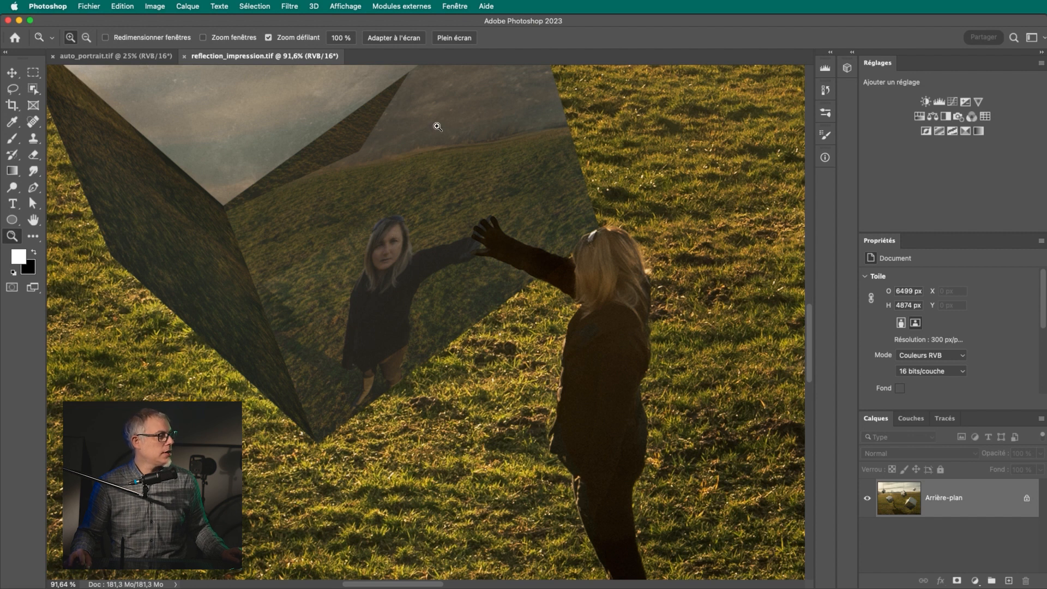
left_click_drag(328, 269, 392, 351)
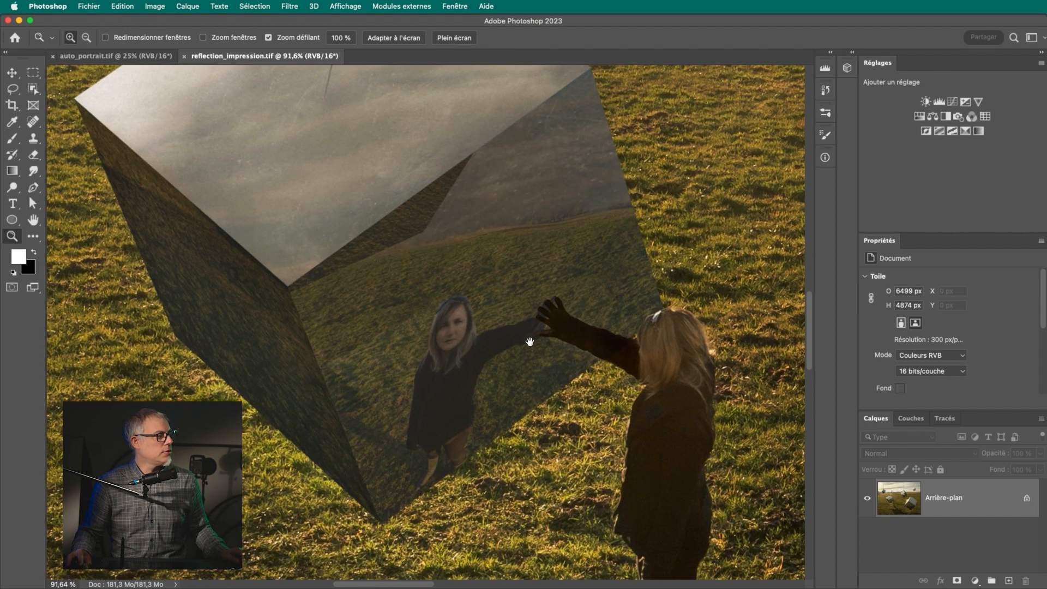
left_click_drag(458, 298, 540, 386)
left_click_drag(437, 177, 474, 175)
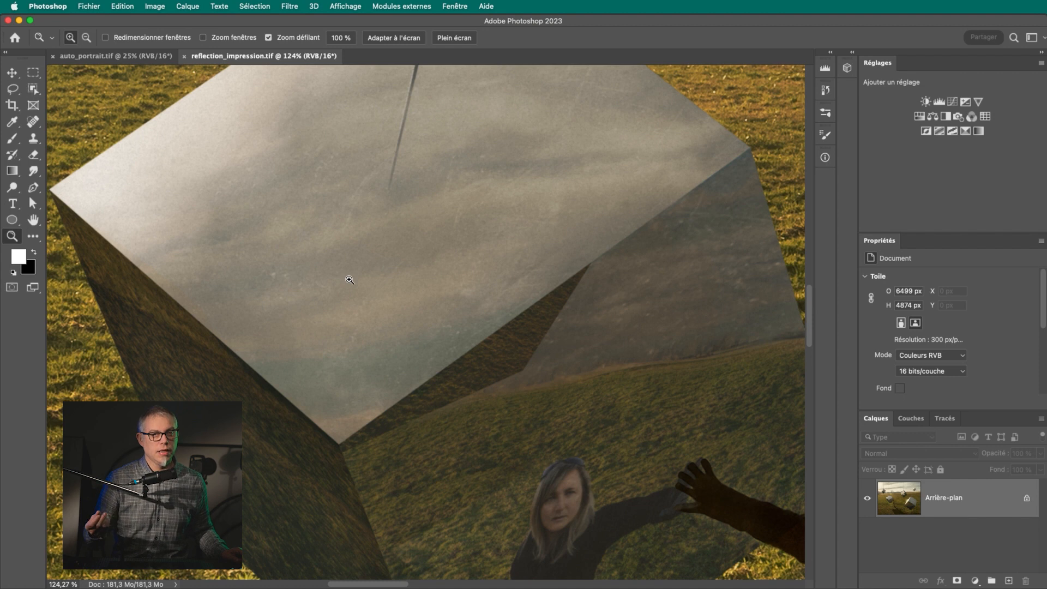
scroll(351, 282, "up", 5)
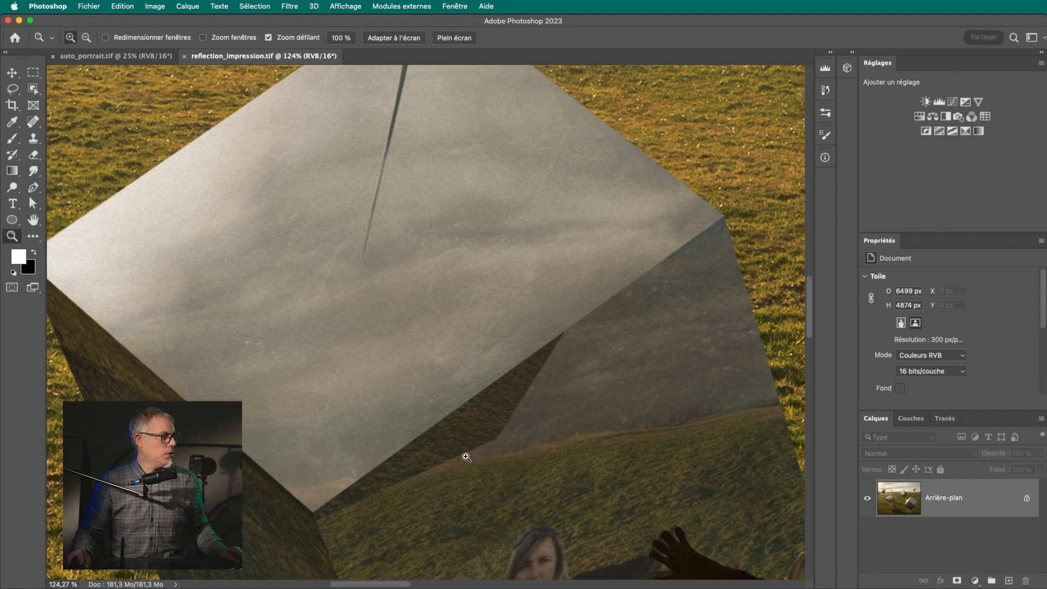
Fit reflection_impression.tif to the window, switch to auto_portrait.tif and examine the man's reflection in the mirrored sphere up close.
key("super+0")
key("ctrl+Tab")
left_click(399, 341)
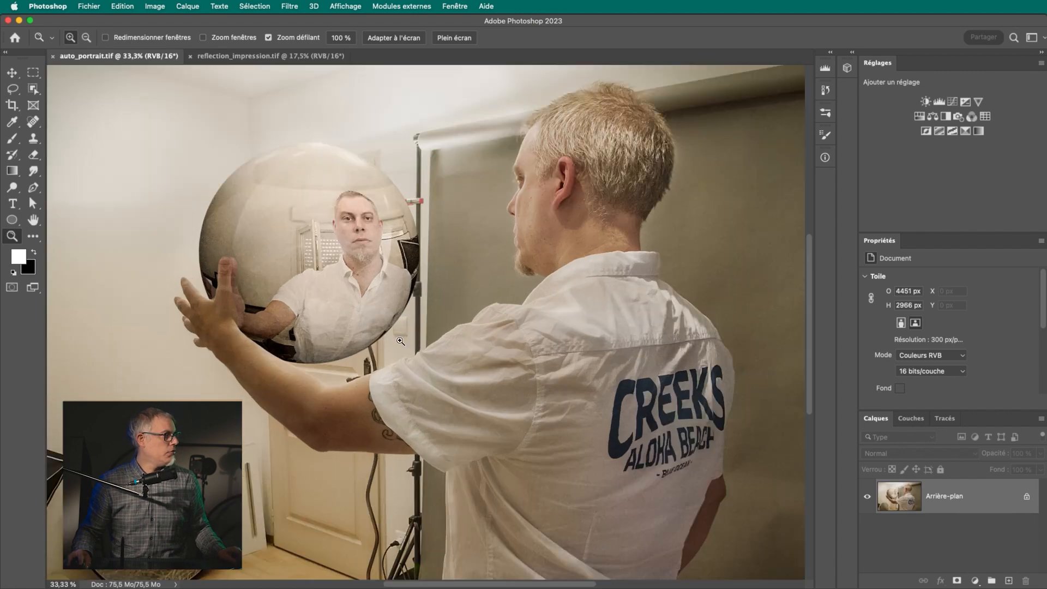
left_click_drag(408, 351, 404, 350)
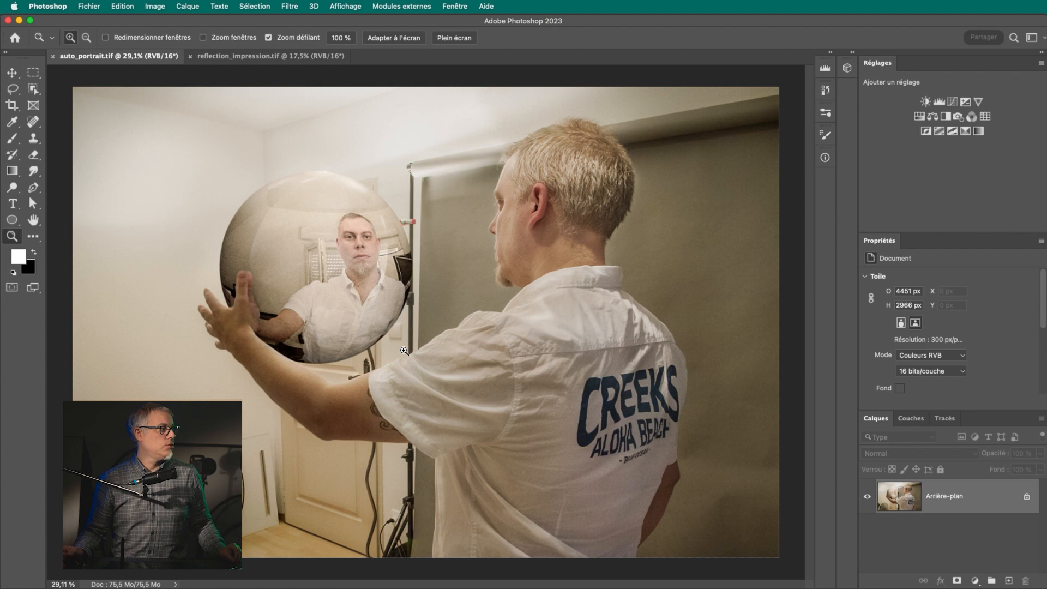
left_click_drag(353, 286, 353, 286)
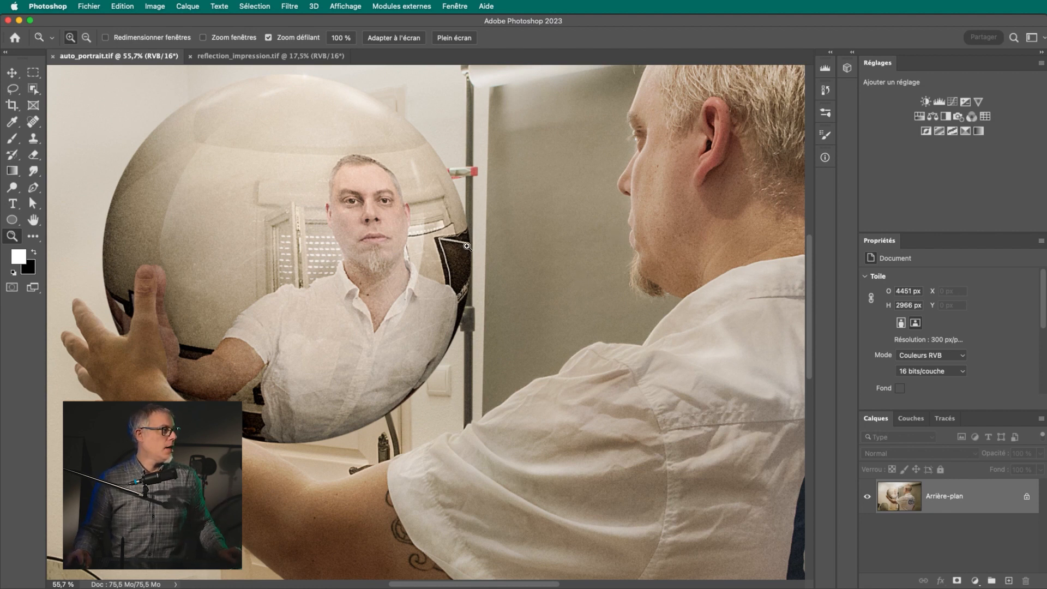
left_click_drag(377, 269, 449, 314)
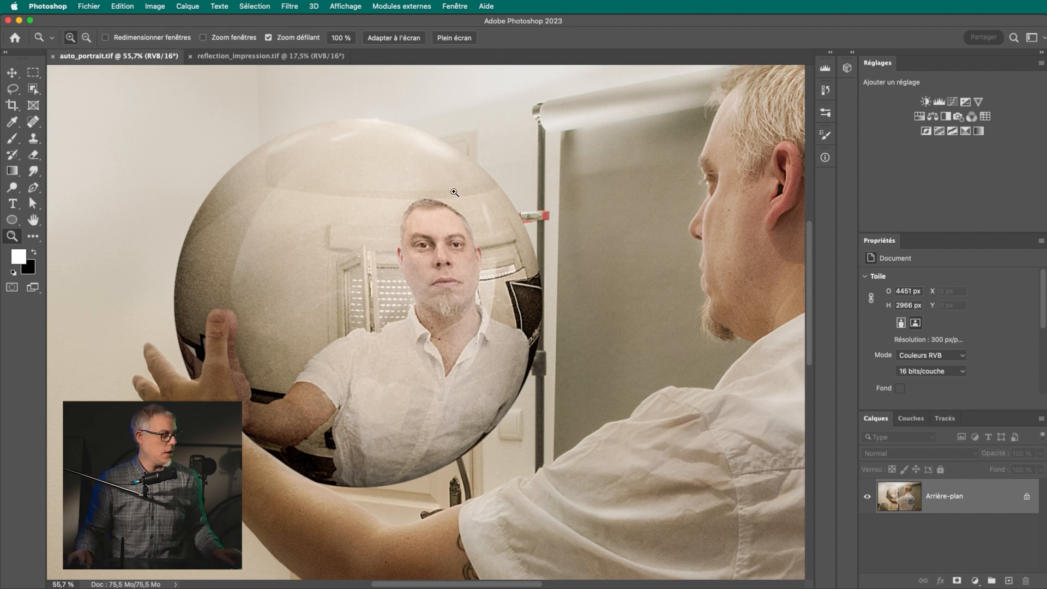
left_click_drag(405, 222, 501, 349)
left_click_drag(606, 444, 499, 267)
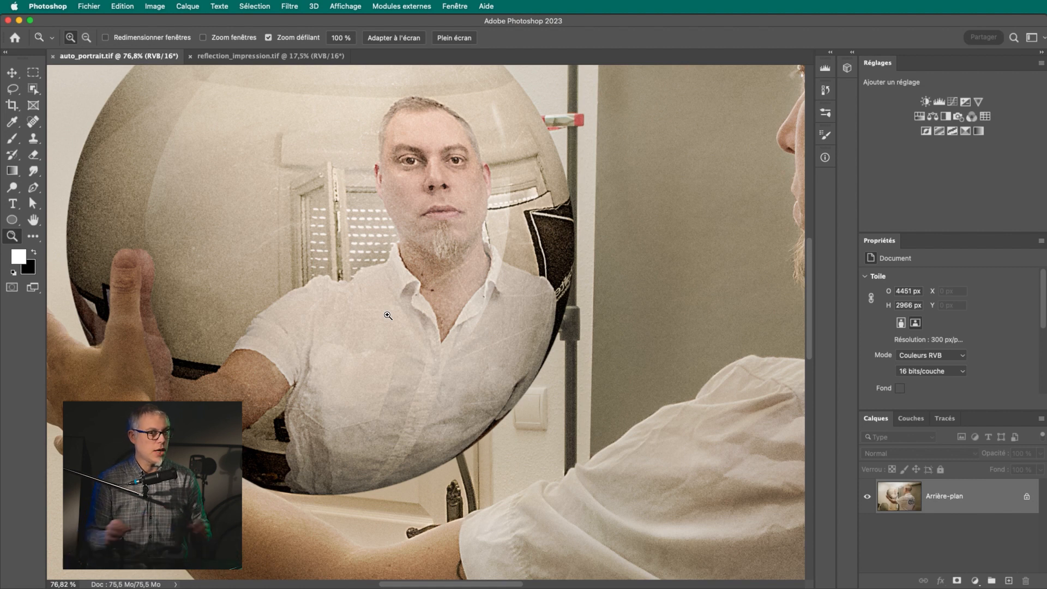
Compare the full auto_portrait.tif composition with a close view of the sphere's curved room and portrait reflections.
scroll(458, 272, "down", 6)
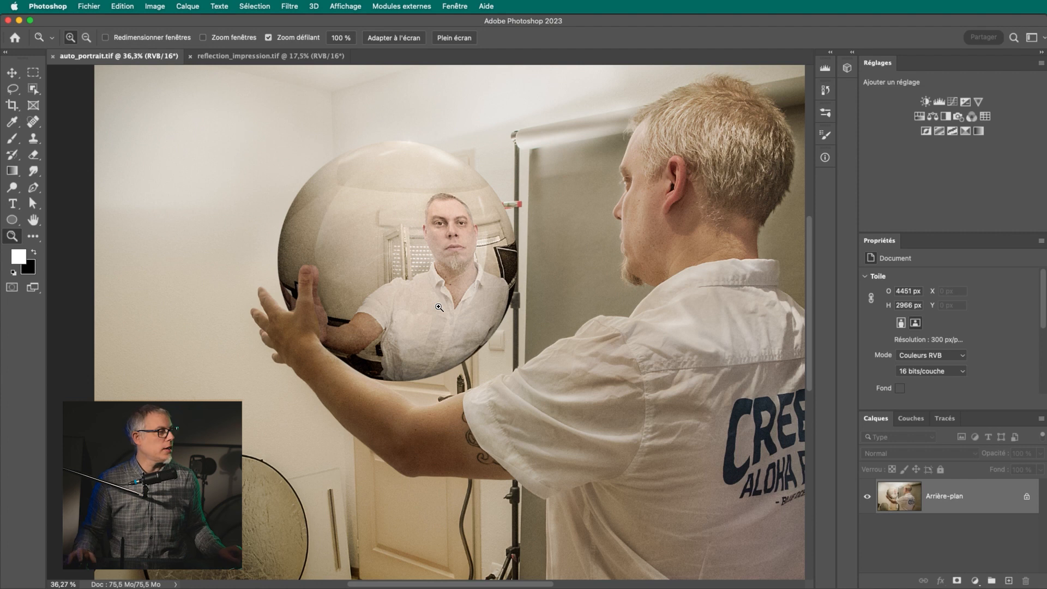
scroll(431, 319, "down", 2)
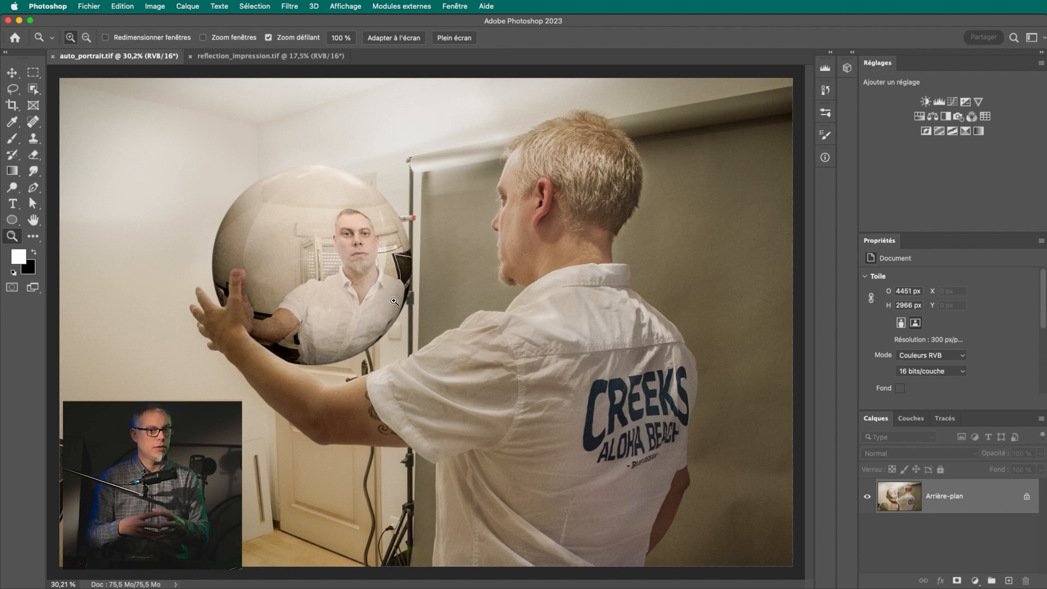
left_click_drag(349, 295, 390, 295)
left_click_drag(390, 295, 599, 429)
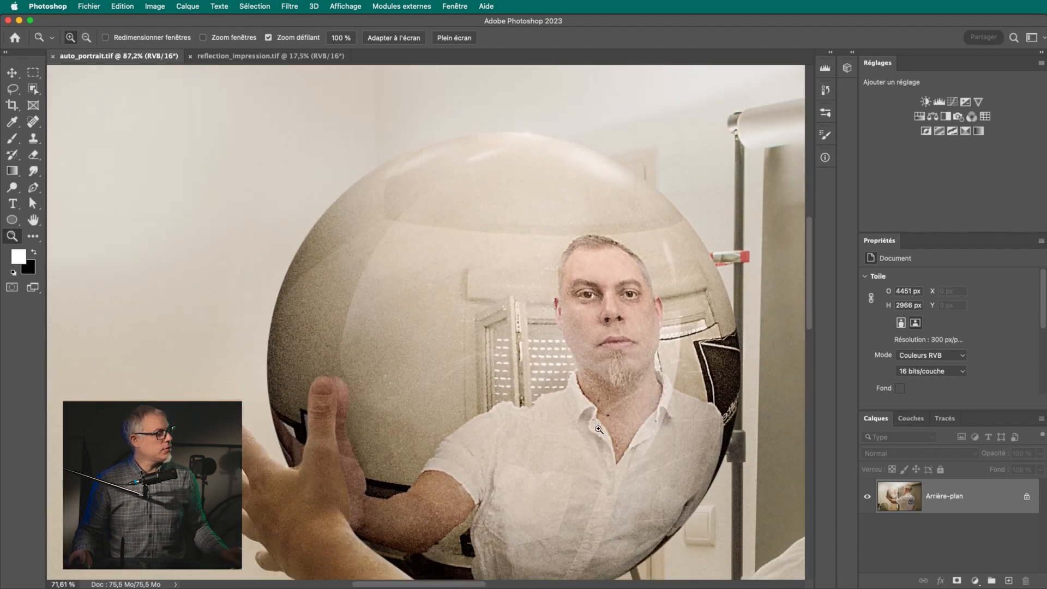